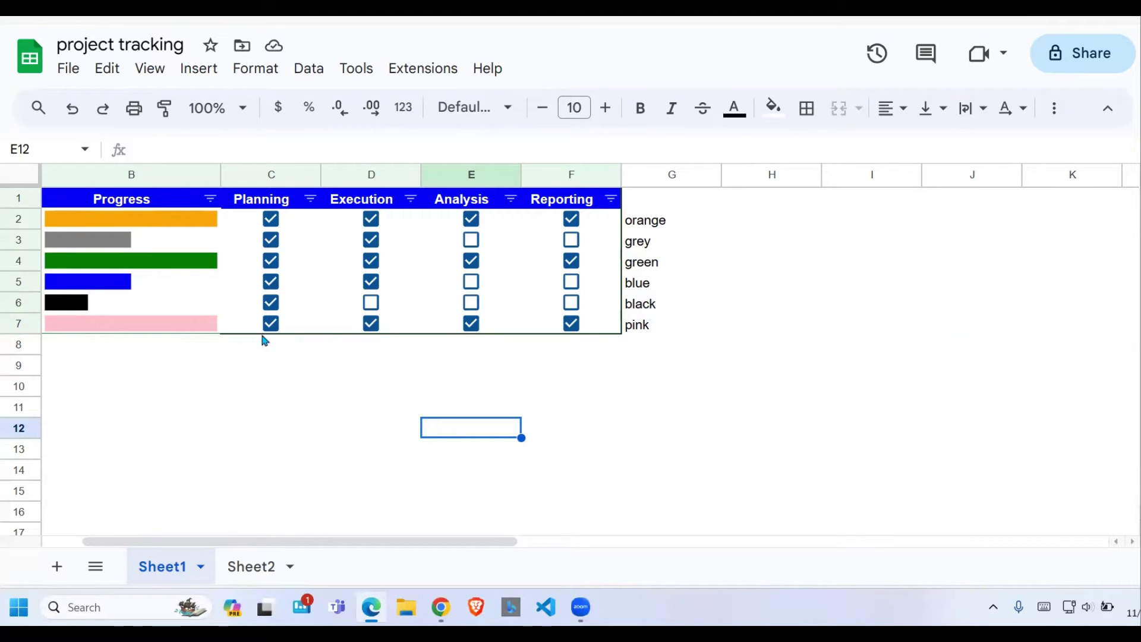
Review the finished Sheet1 tracker, inspecting Project 3's progress formula and selecting the table through row 6.
{"action": "left_click", "coordinate": [227, 309]}
{"action": "key", "text": "Left"}
{"action": "key", "text": "Left"}
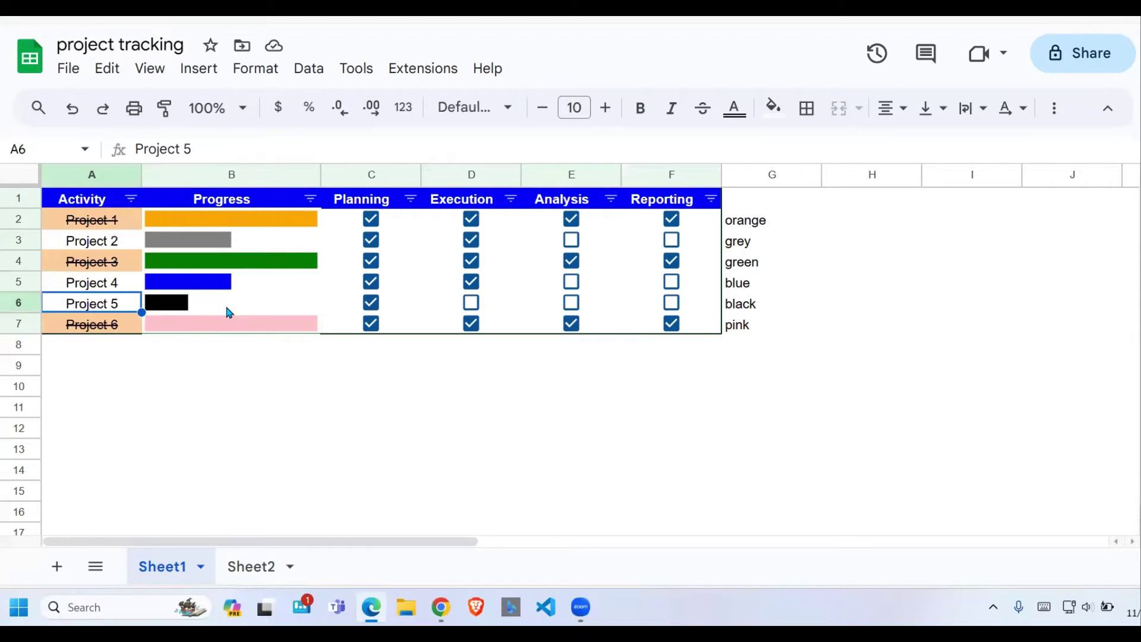
{"action": "left_click", "coordinate": [309, 261]}
{"action": "left_click_drag", "start_coordinate": [89, 199], "coordinate": [641, 308]}
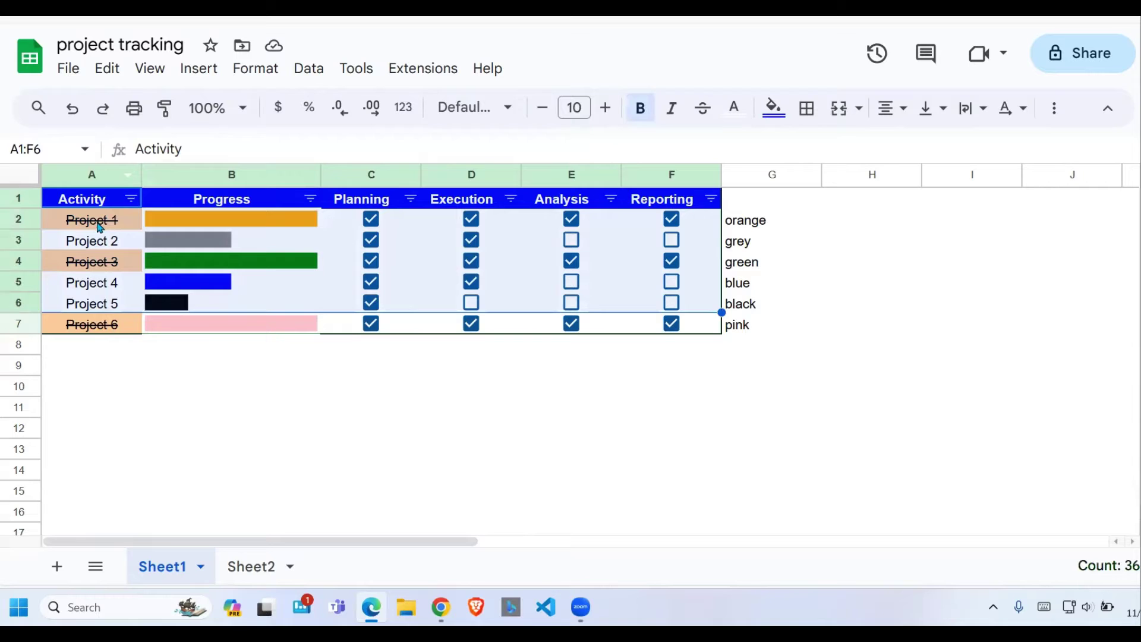
{"action": "left_click_drag", "start_coordinate": [99, 369], "coordinate": [171, 333]}
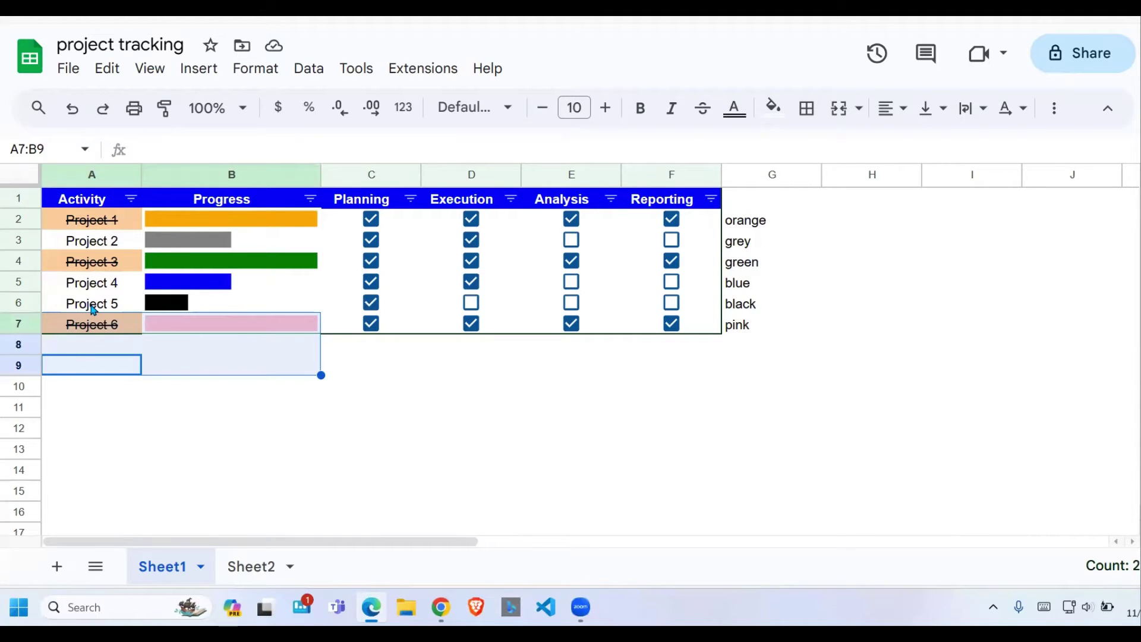
Untick and re-tick Project 1's four stages so it ends fully complete.
{"action": "left_click", "coordinate": [672, 219]}
{"action": "left_click", "coordinate": [571, 219]}
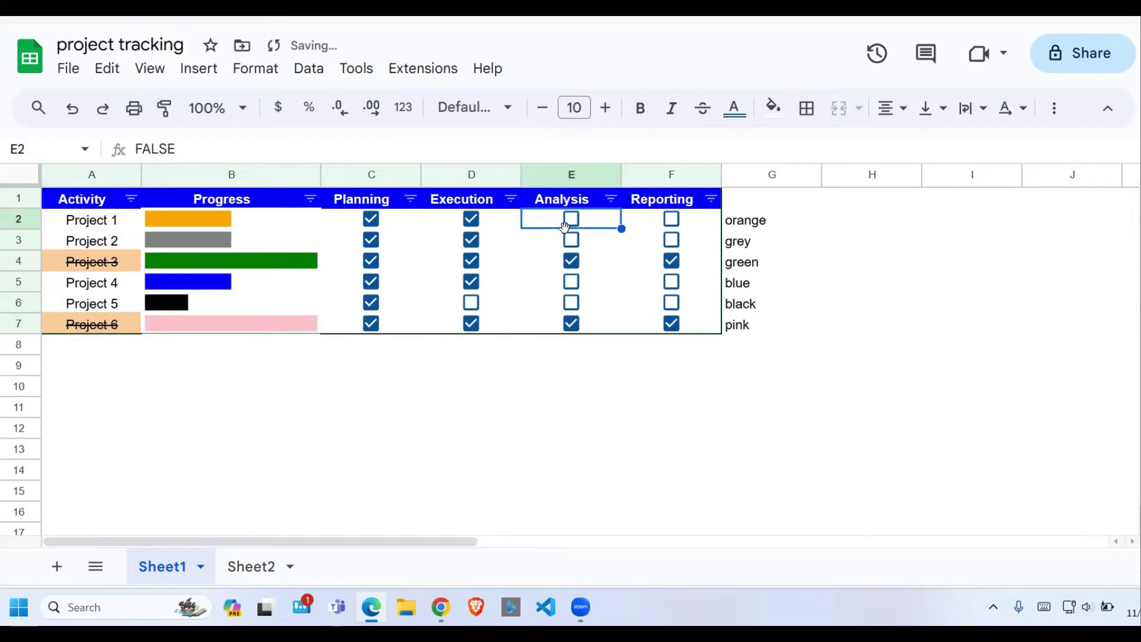
{"action": "left_click", "coordinate": [472, 218]}
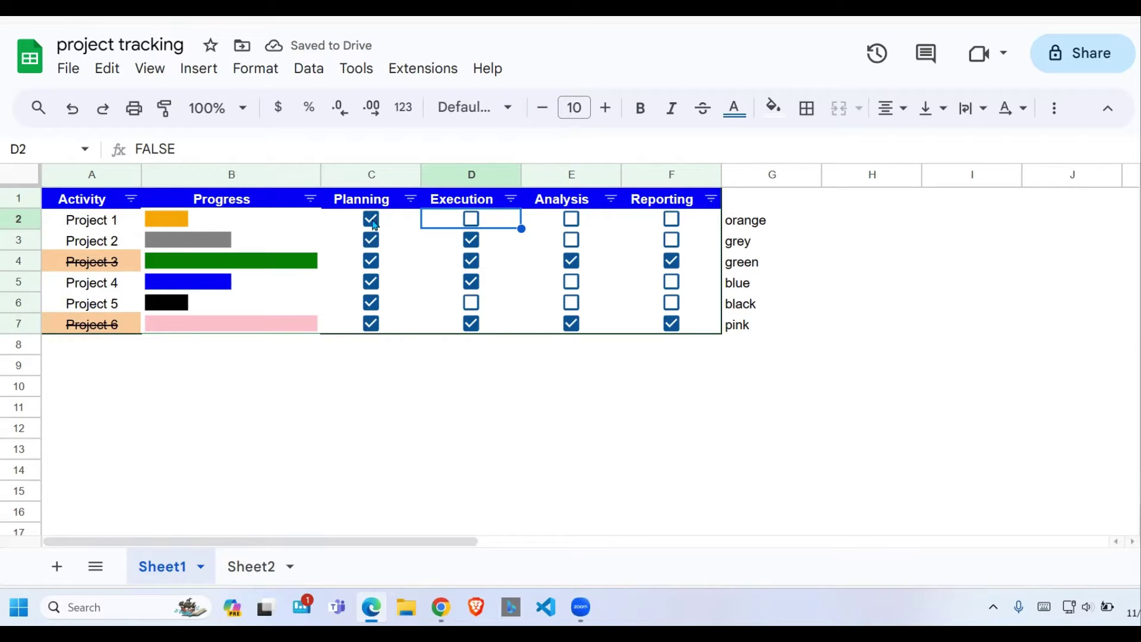
{"action": "left_click", "coordinate": [374, 218]}
{"action": "left_click", "coordinate": [373, 218]}
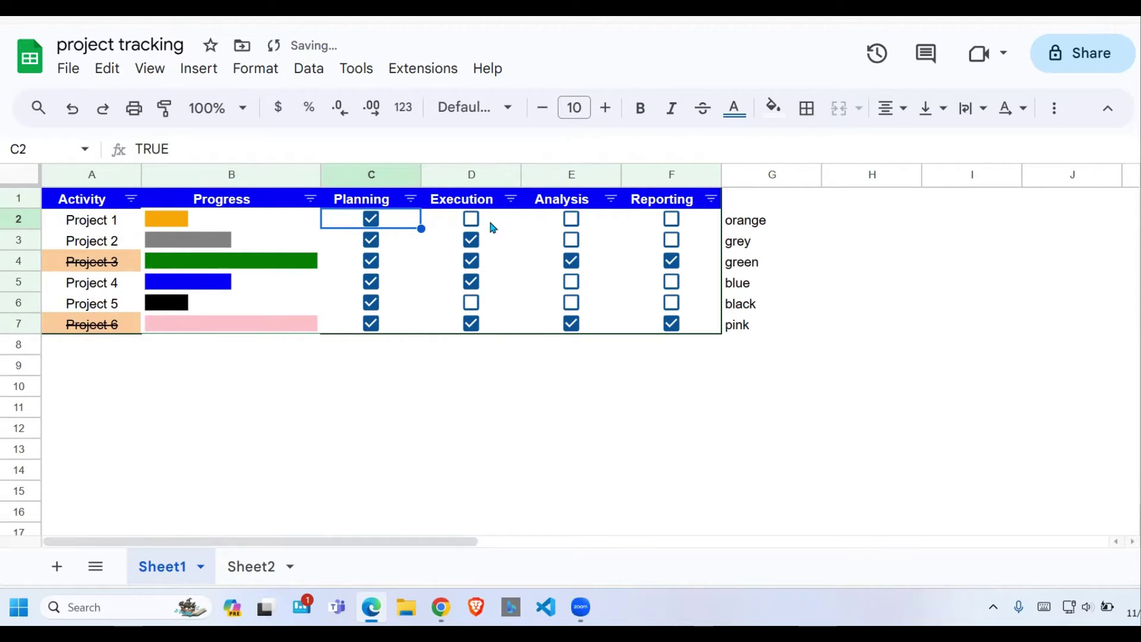
{"action": "left_click", "coordinate": [471, 219]}
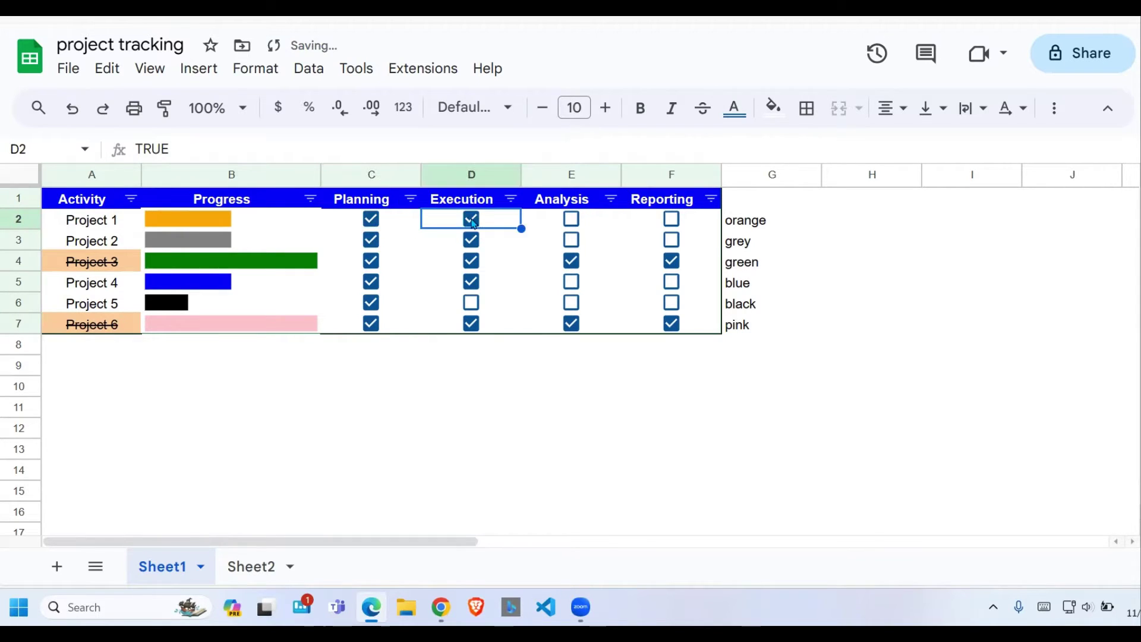
{"action": "left_click", "coordinate": [572, 219]}
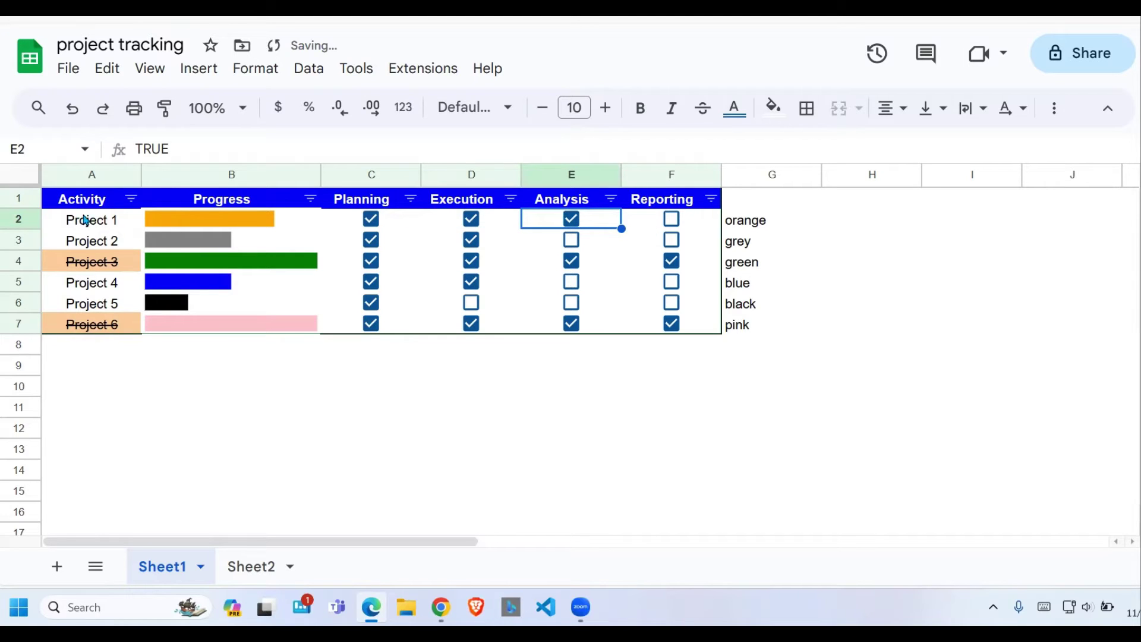
{"action": "left_click", "coordinate": [671, 220]}
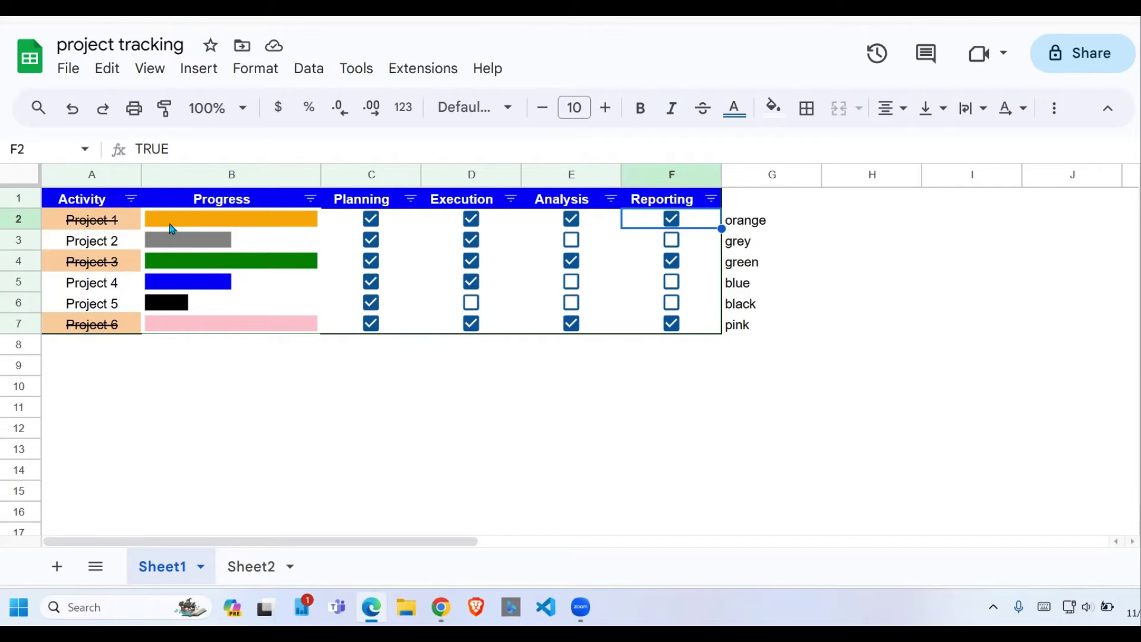
Tick all four of Project 2's stages: Planning, Execution, Analysis and Reporting.
{"action": "left_click", "coordinate": [471, 239]}
{"action": "left_click", "coordinate": [367, 242]}
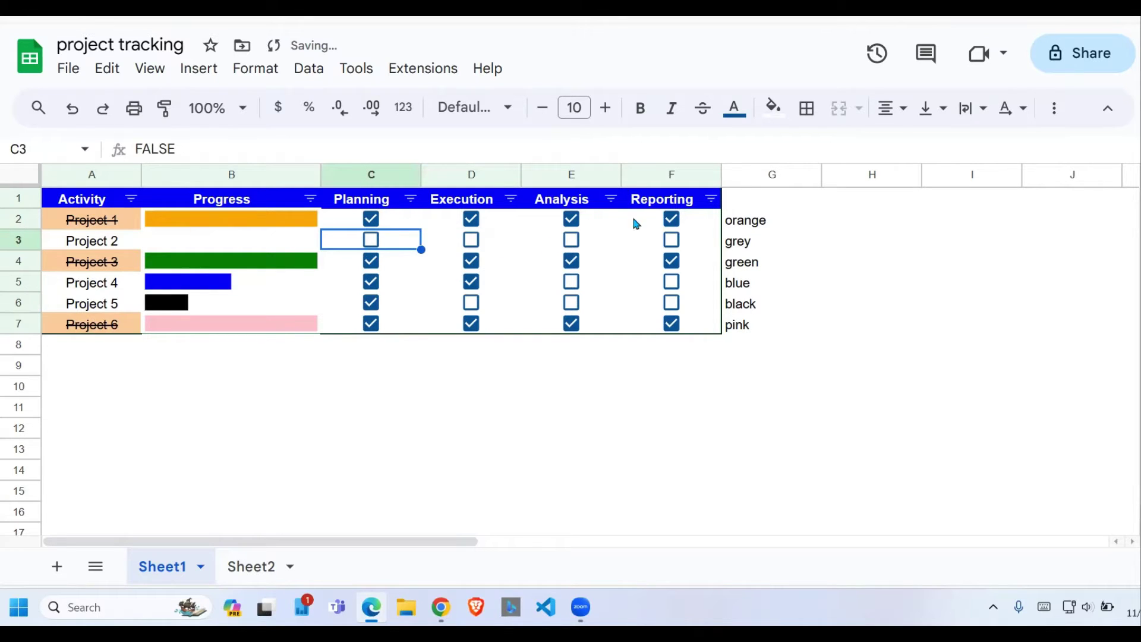
{"action": "left_click", "coordinate": [371, 241]}
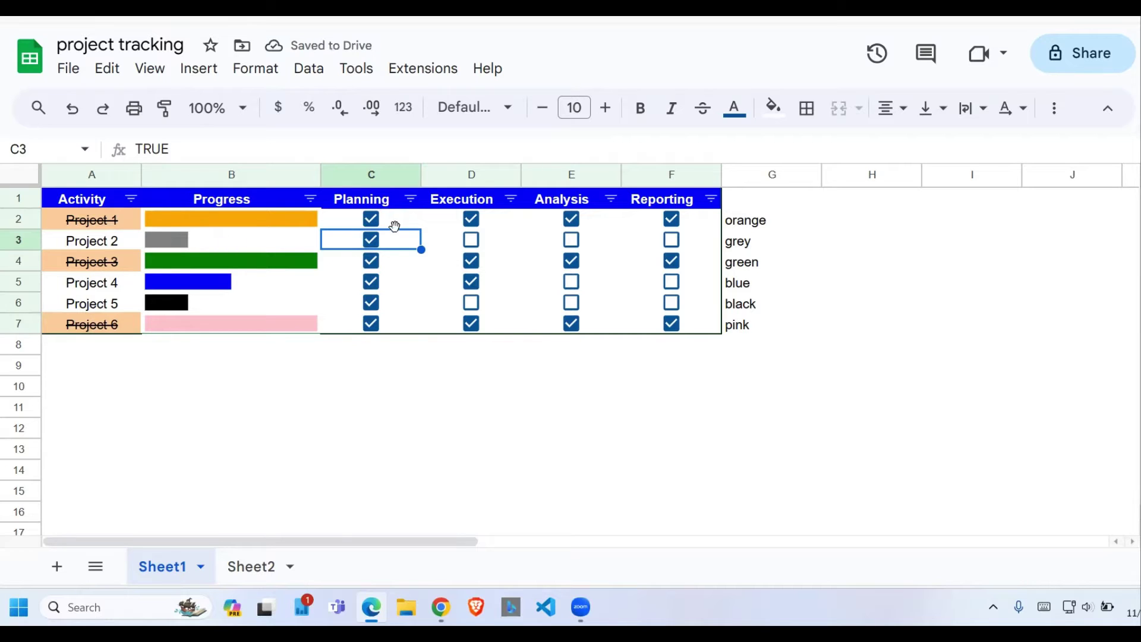
{"action": "left_click", "coordinate": [471, 240]}
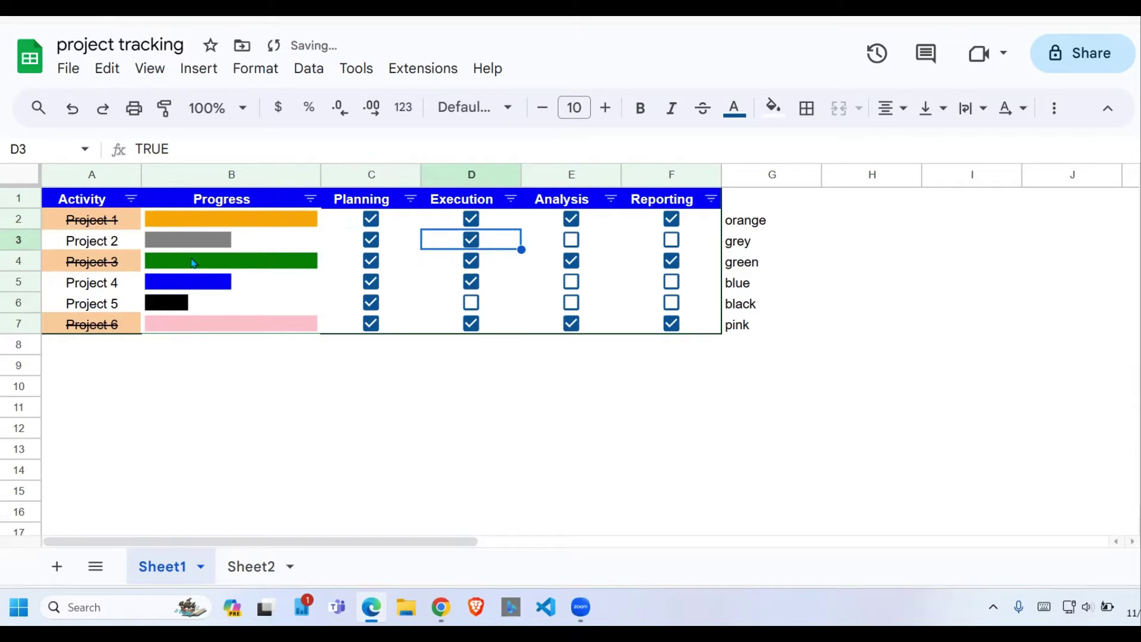
{"action": "left_click", "coordinate": [571, 240]}
{"action": "left_click", "coordinate": [675, 244]}
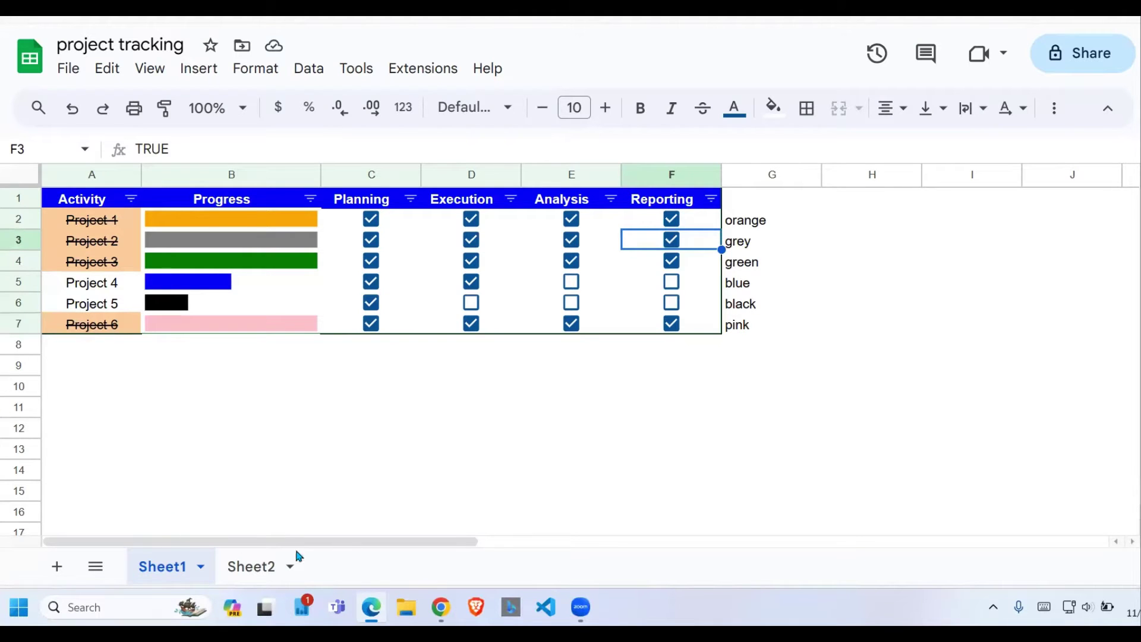
On Sheet2, widen the Progress column (column B).
{"action": "left_click", "coordinate": [257, 570]}
{"action": "left_click", "coordinate": [273, 324]}
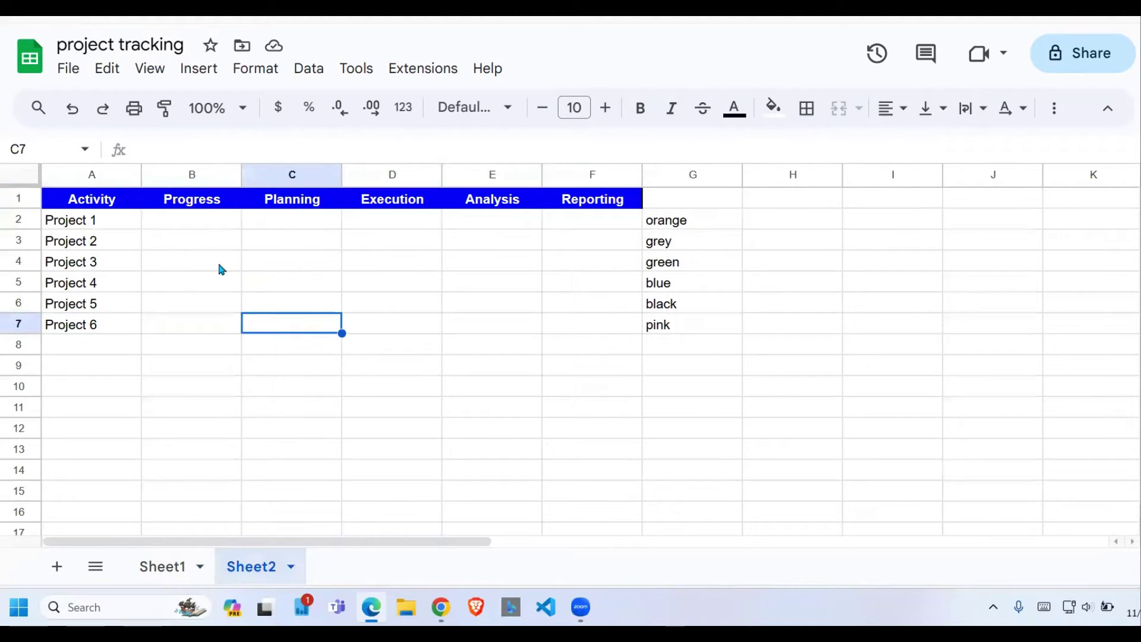
{"action": "left_click_drag", "start_coordinate": [111, 220], "coordinate": [109, 324]}
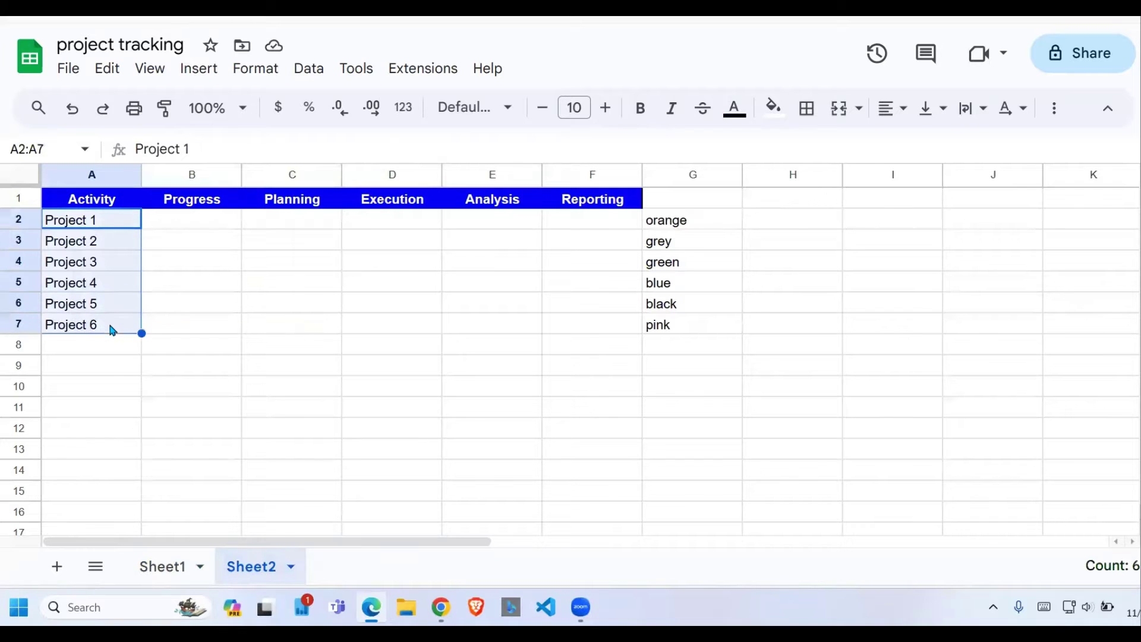
{"action": "left_click", "coordinate": [204, 202]}
{"action": "left_click", "coordinate": [214, 219]}
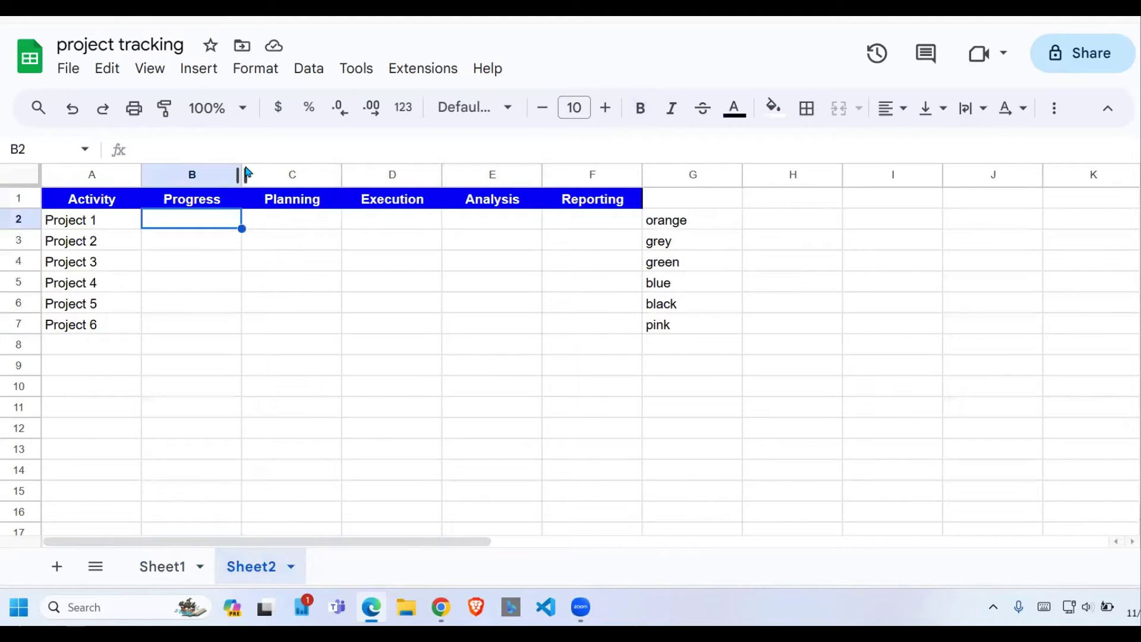
{"action": "left_click_drag", "start_coordinate": [243, 173], "coordinate": [335, 172]}
{"action": "left_click", "coordinate": [291, 282]}
{"action": "left_click", "coordinate": [308, 280]}
{"action": "left_click", "coordinate": [372, 224]}
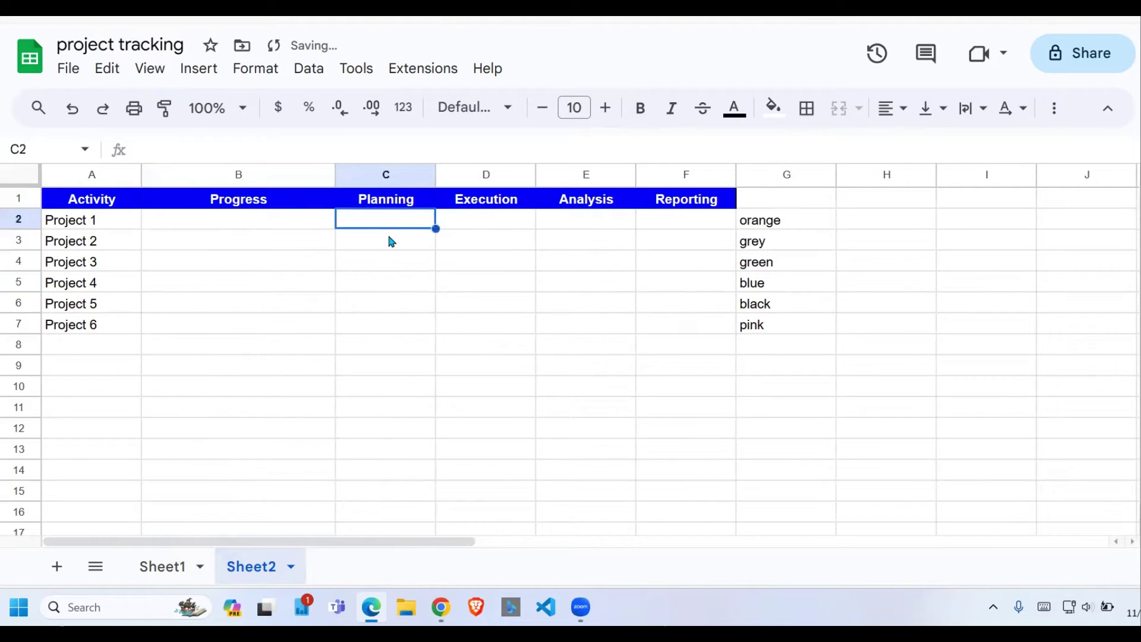
{"action": "left_click", "coordinate": [392, 281]}
Insert checkboxes into stage cells C2:F7 and test Project 1's Planning checkbox.
{"action": "left_click_drag", "start_coordinate": [433, 224], "coordinate": [651, 338]}
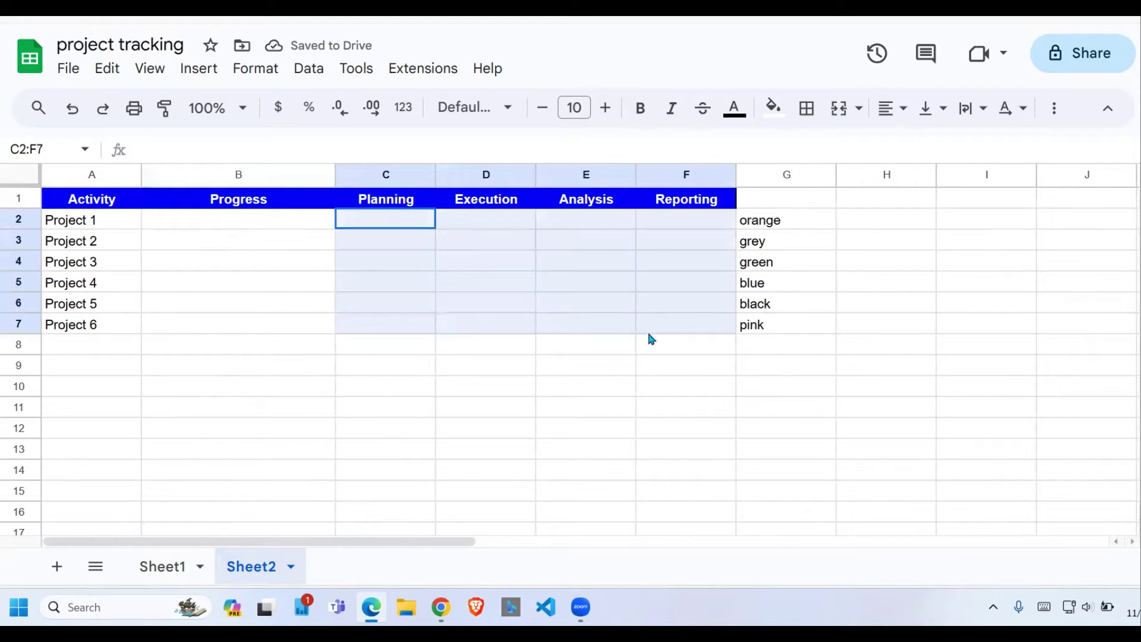
{"action": "left_click", "coordinate": [487, 294]}
{"action": "left_click_drag", "start_coordinate": [398, 222], "coordinate": [665, 329]}
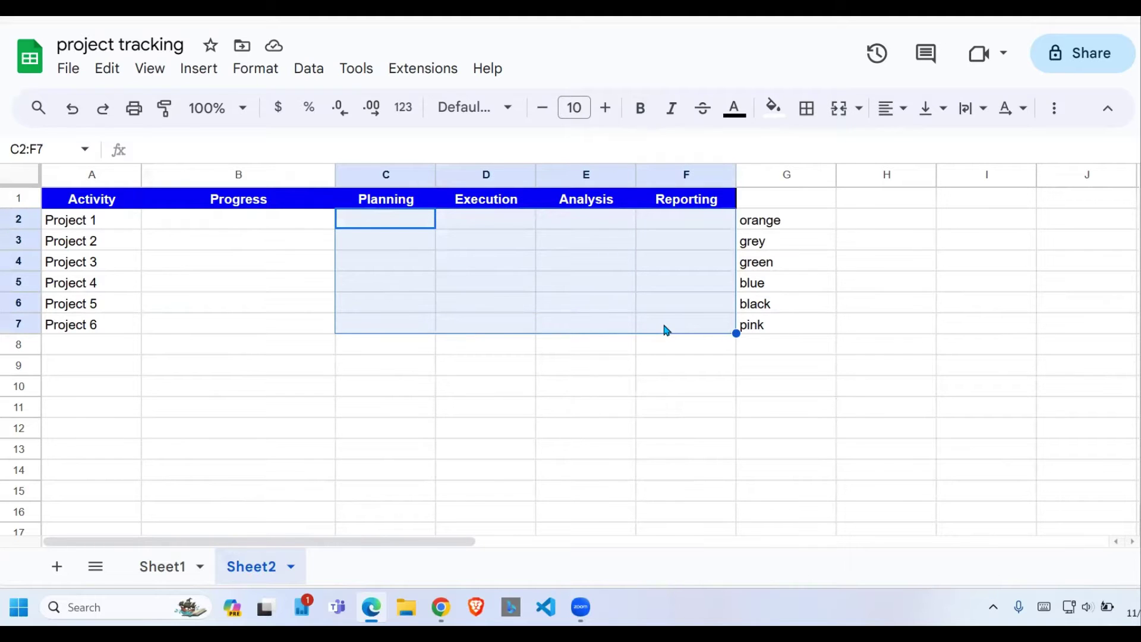
{"action": "left_click", "coordinate": [205, 70]}
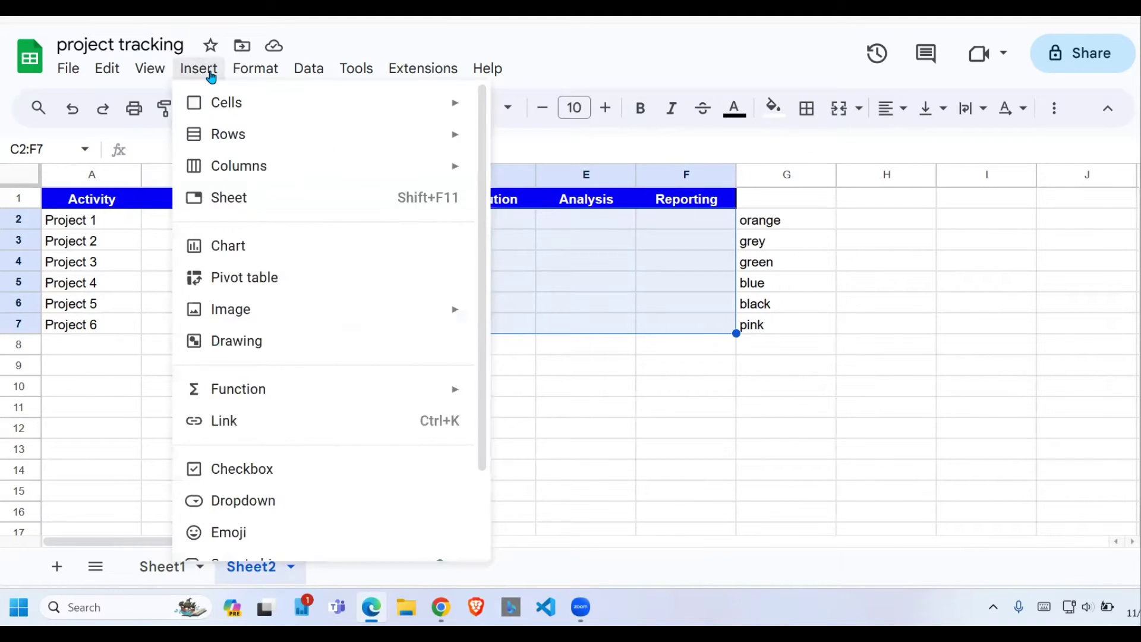
{"action": "left_click", "coordinate": [257, 470]}
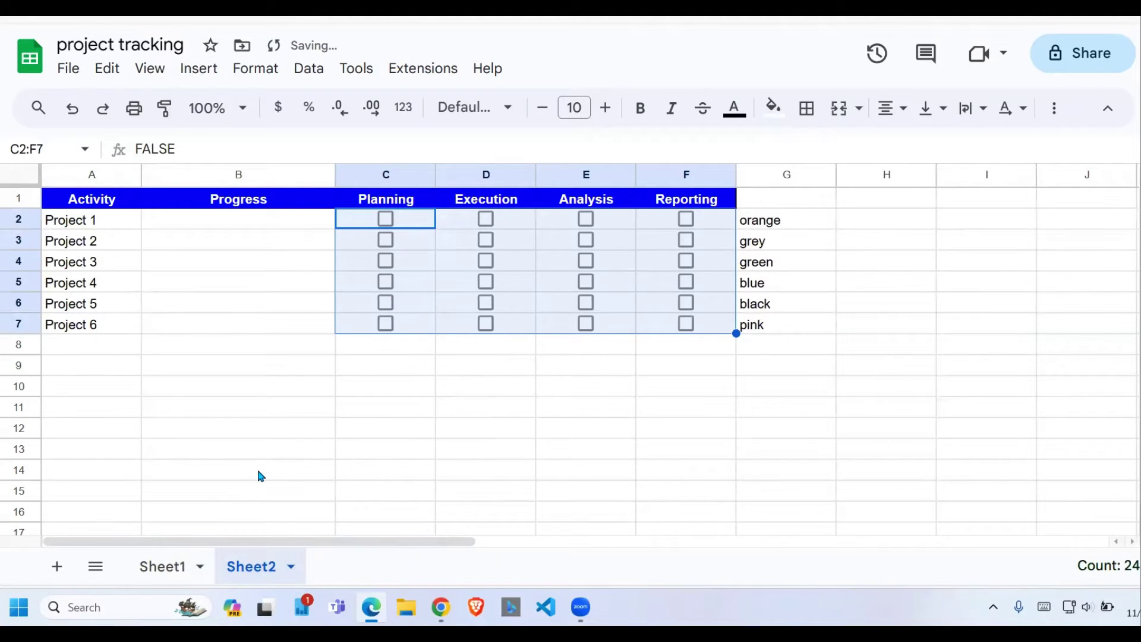
{"action": "left_click", "coordinate": [318, 386]}
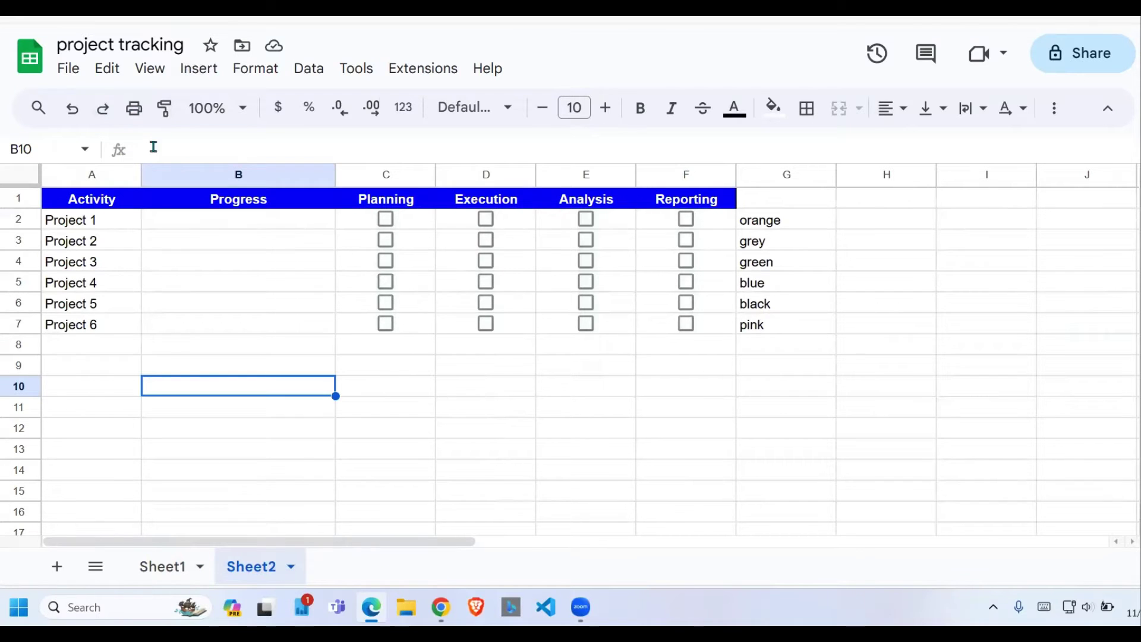
{"action": "left_click", "coordinate": [386, 220]}
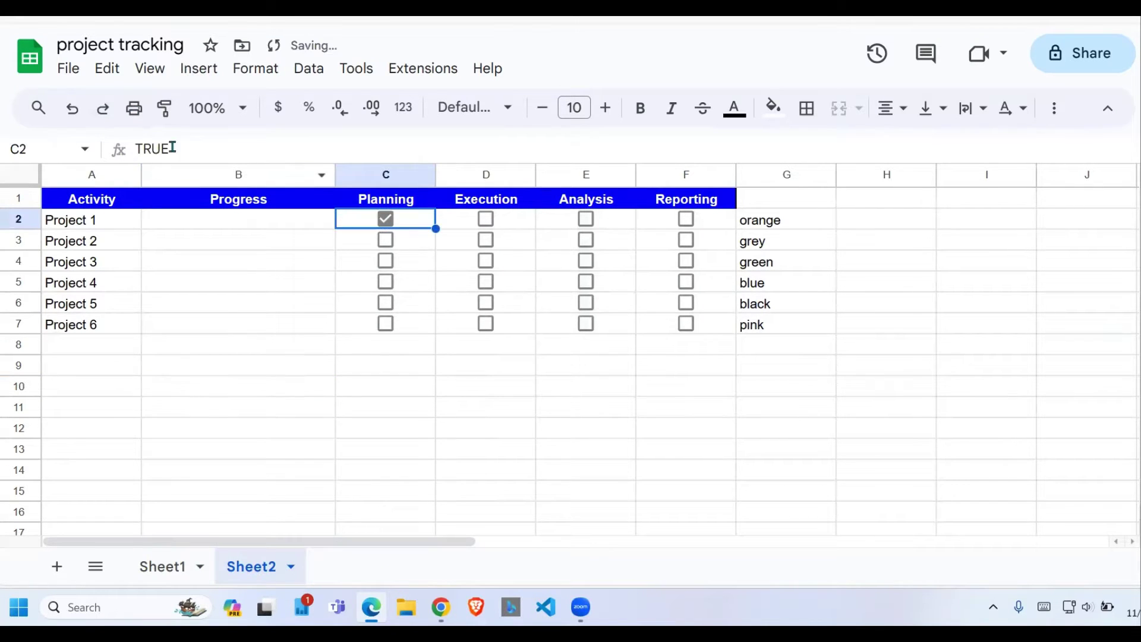
{"action": "left_click", "coordinate": [386, 219]}
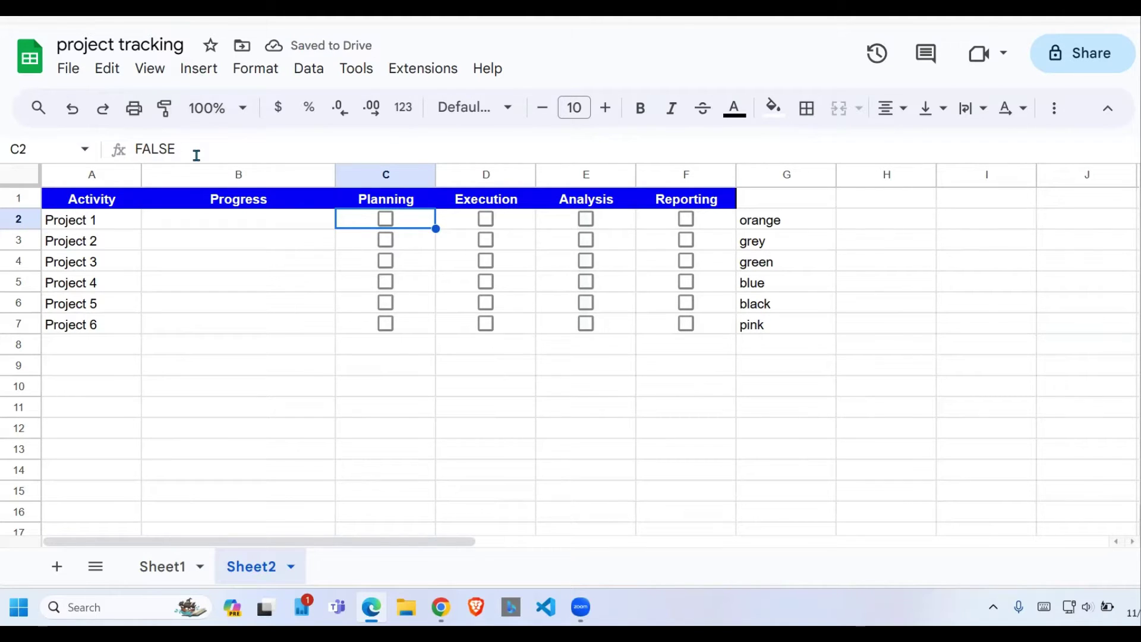
{"action": "left_click", "coordinate": [211, 254]}
{"action": "left_click_drag", "start_coordinate": [237, 222], "coordinate": [276, 324]}
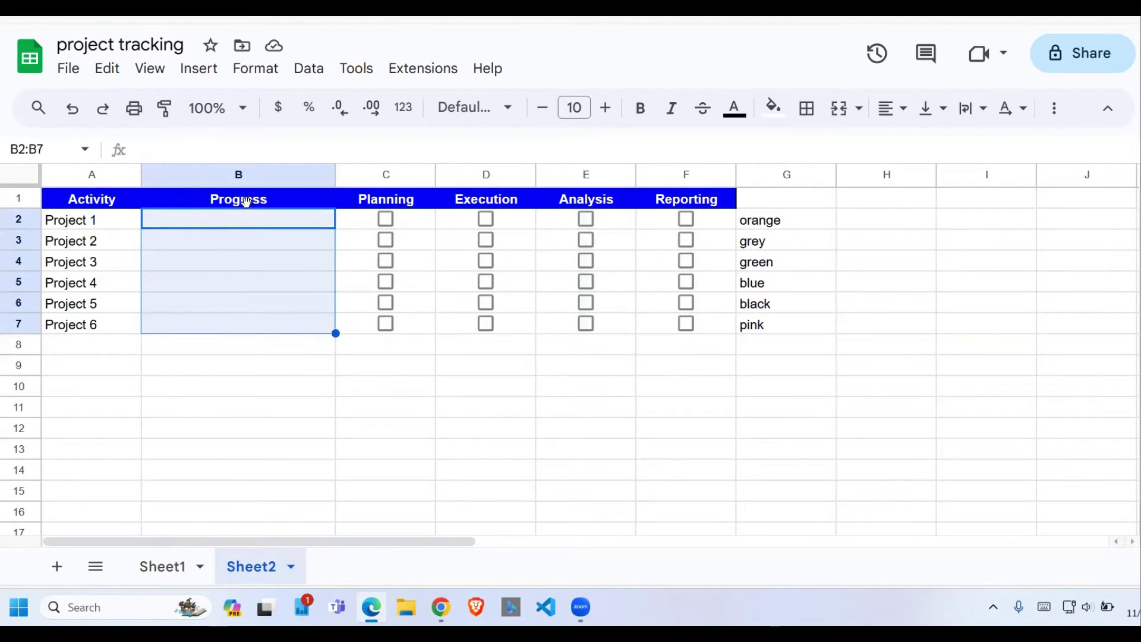
{"action": "left_click", "coordinate": [181, 577]}
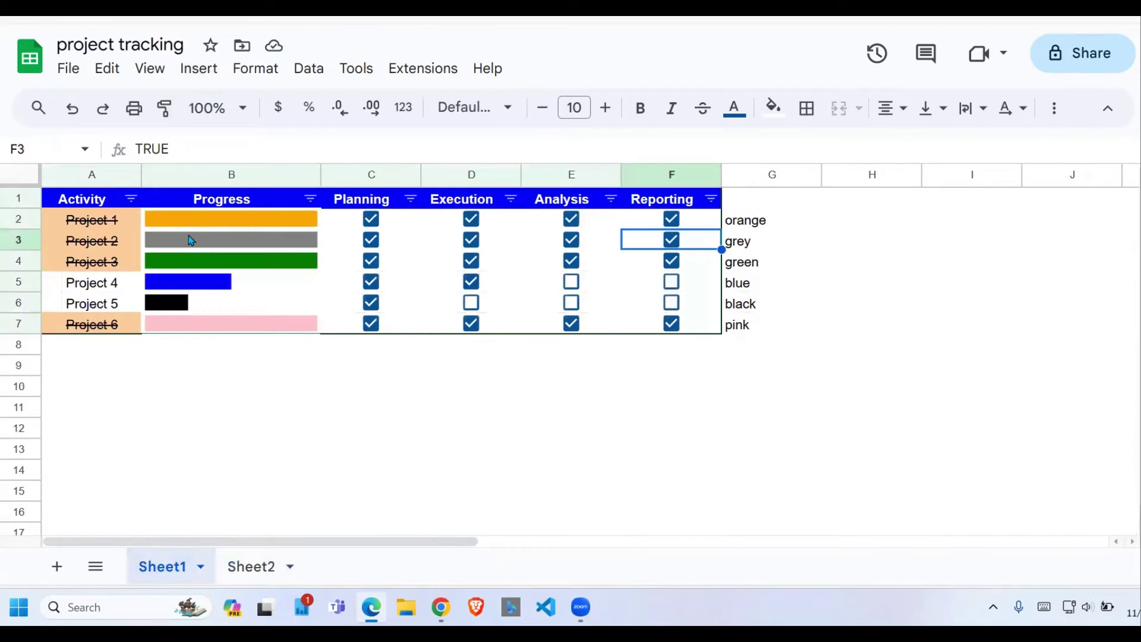
{"action": "left_click", "coordinate": [213, 229]}
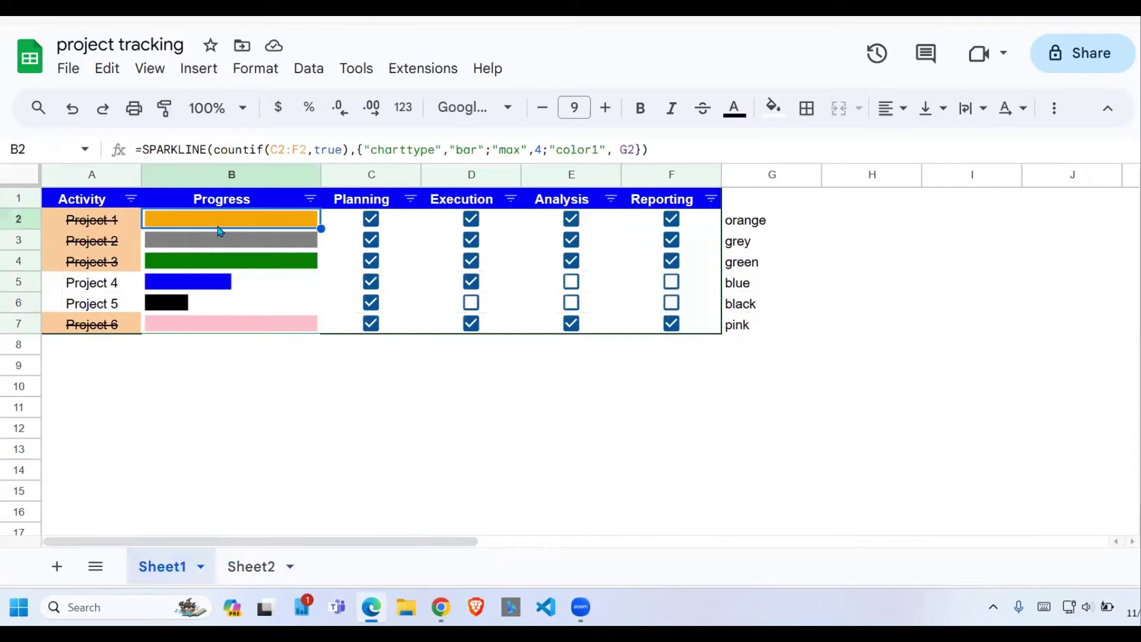
{"action": "left_click", "coordinate": [263, 262]}
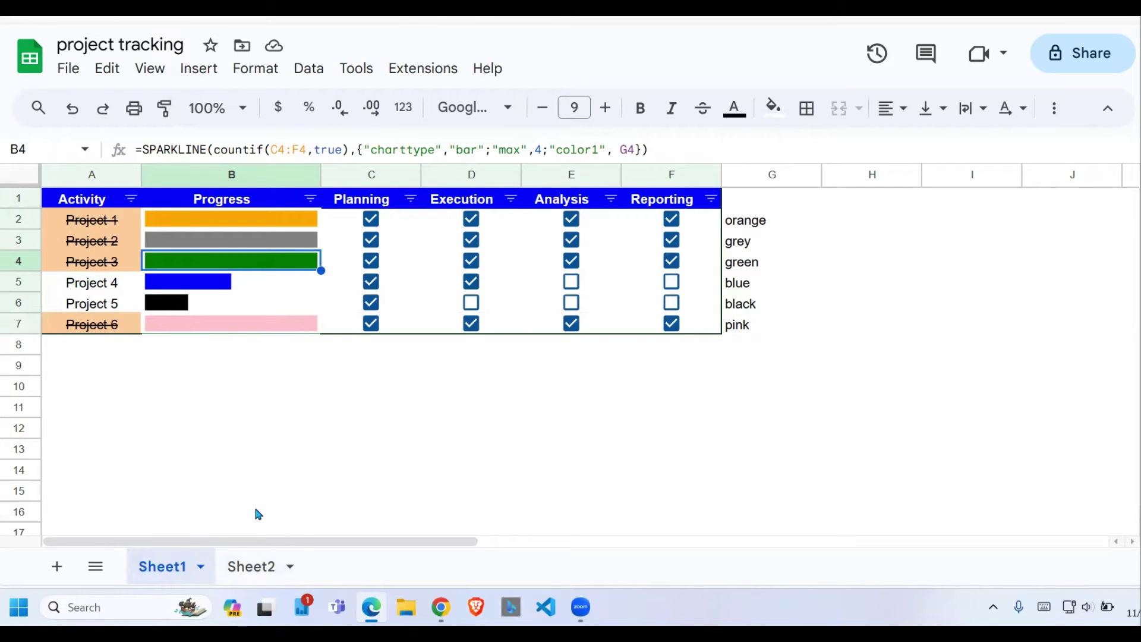
{"action": "left_click", "coordinate": [252, 566]}
{"action": "left_click", "coordinate": [252, 283]}
{"action": "left_click_drag", "start_coordinate": [249, 221], "coordinate": [269, 318]}
Enter =countif(C2:F2,true) in B2, dropping the SPARKLINE wrapper, so it shows 0.
{"action": "left_click", "coordinate": [244, 224]}
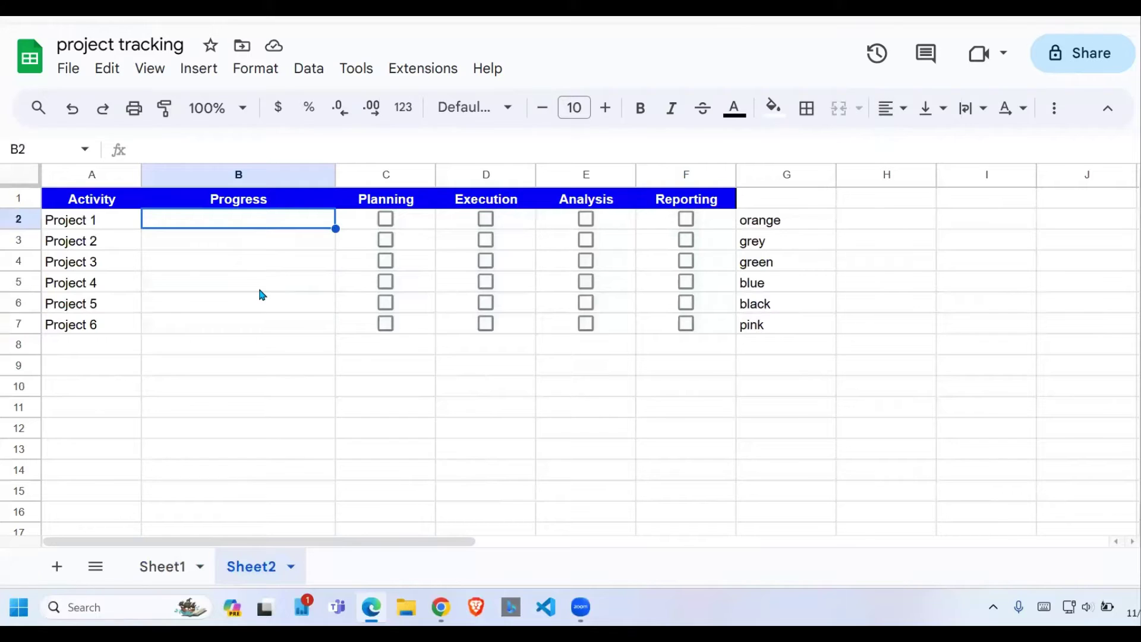
{"action": "type", "text": "=spa"}
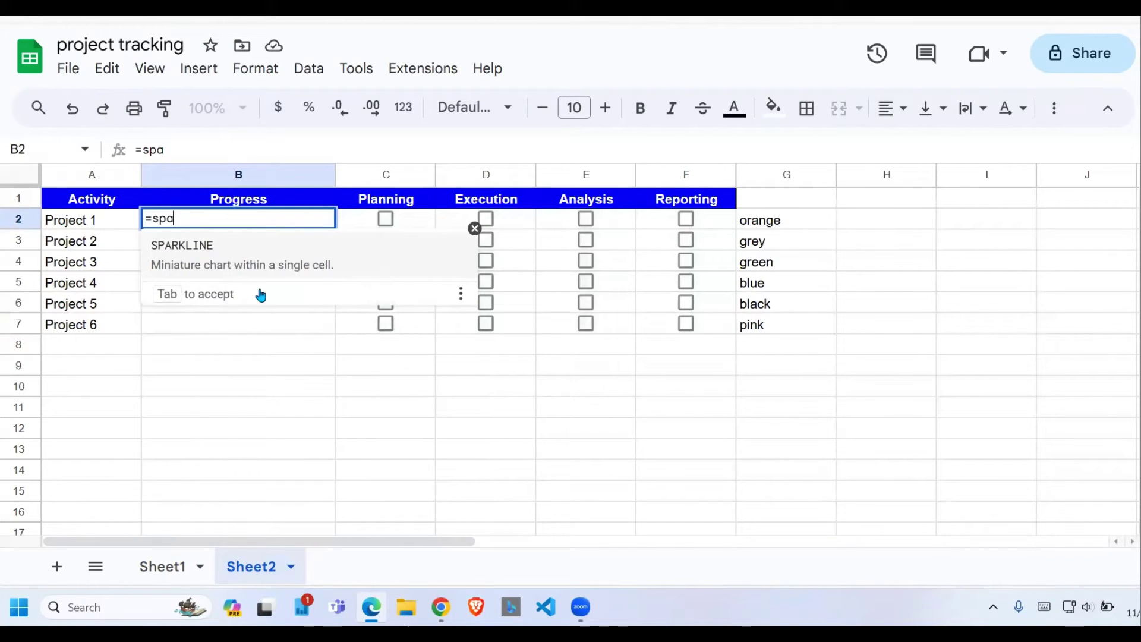
{"action": "left_click", "coordinate": [226, 265]}
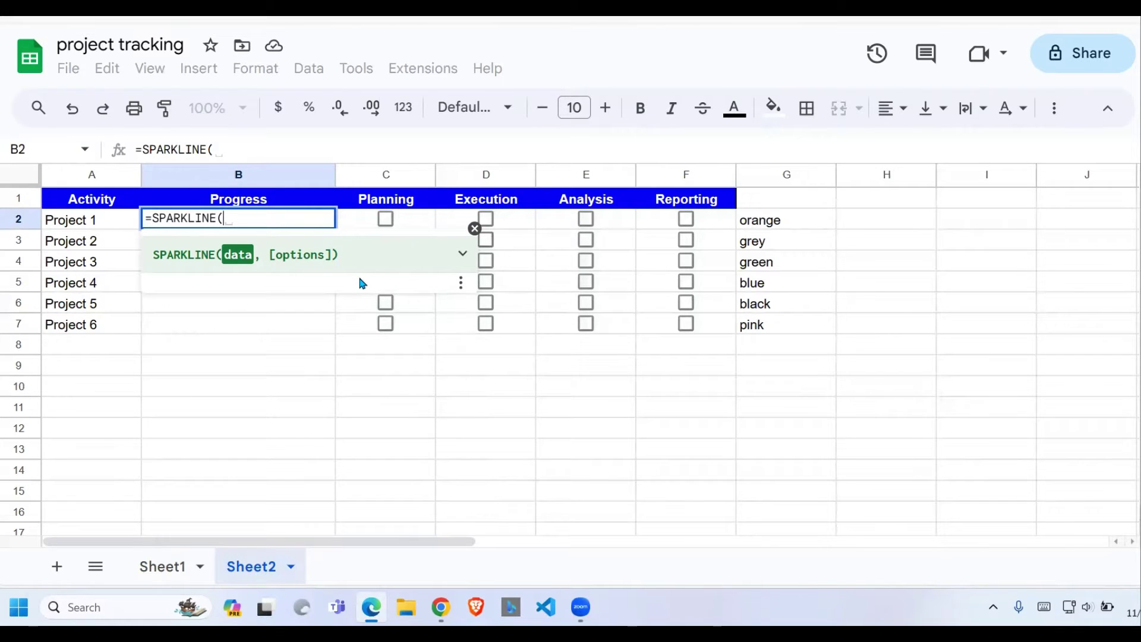
{"action": "type", "text": "counti"}
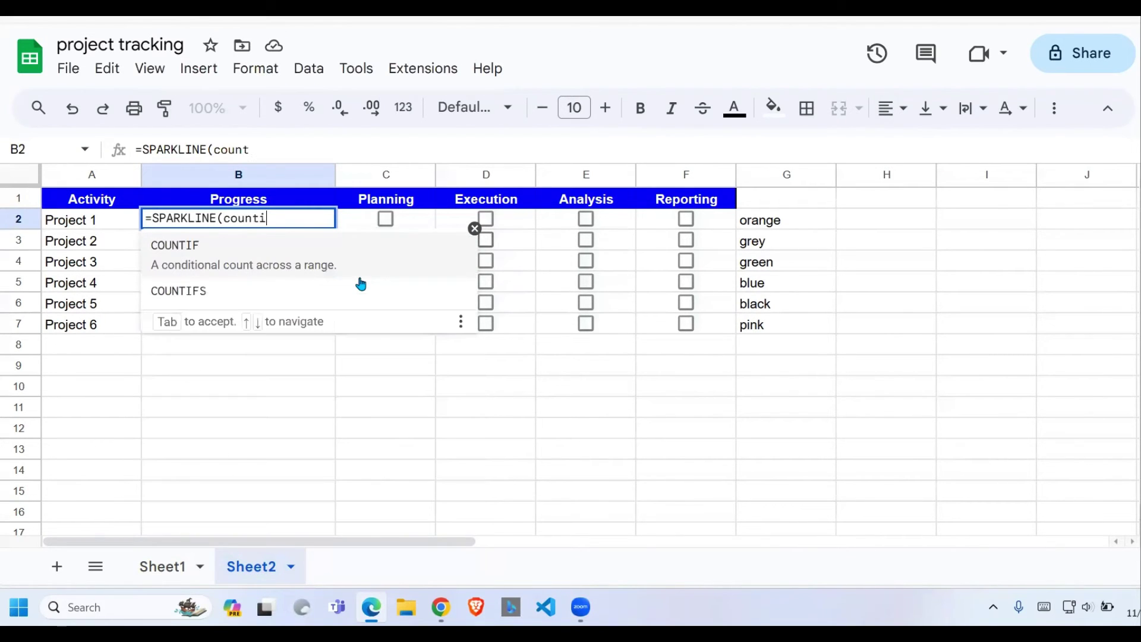
{"action": "type", "text": "f("}
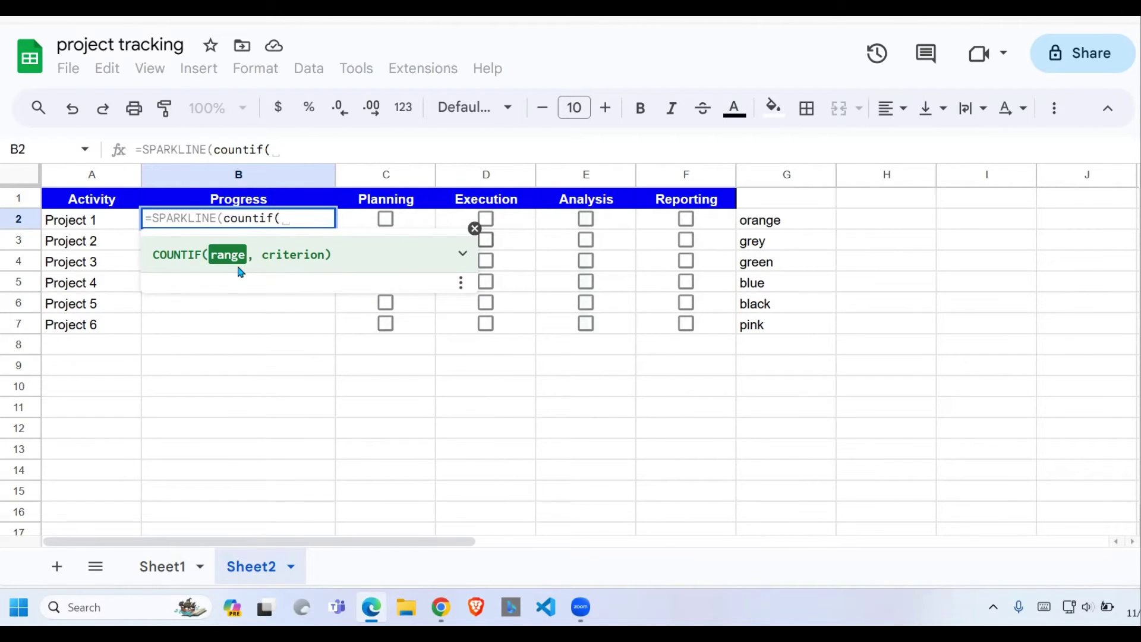
{"action": "left_click_drag", "start_coordinate": [375, 225], "coordinate": [682, 229]}
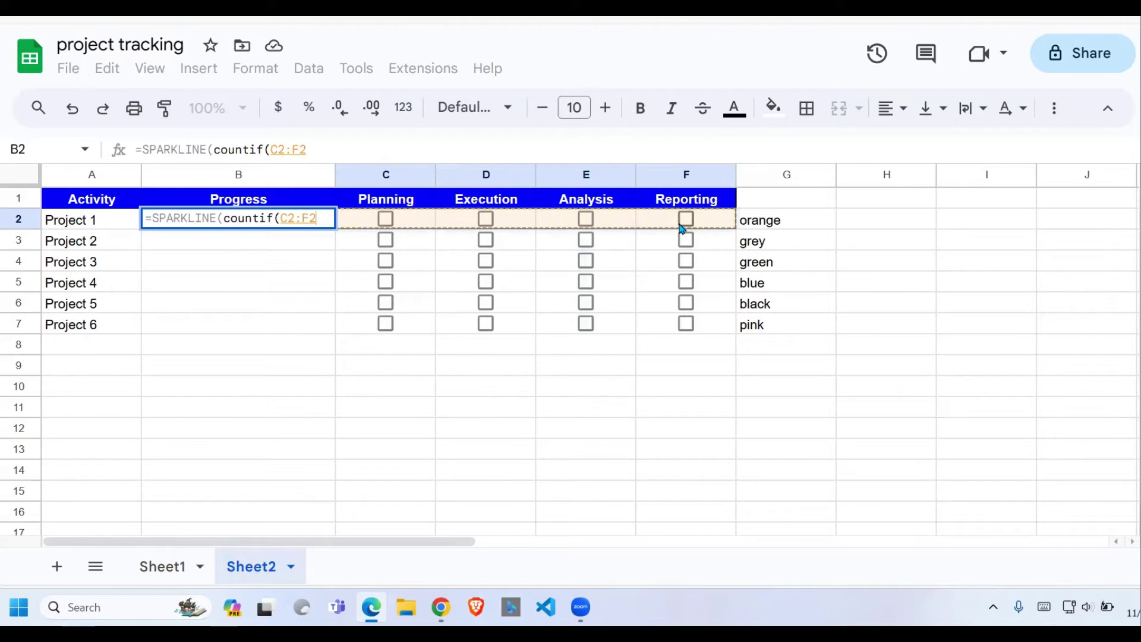
{"action": "type", "text": ","}
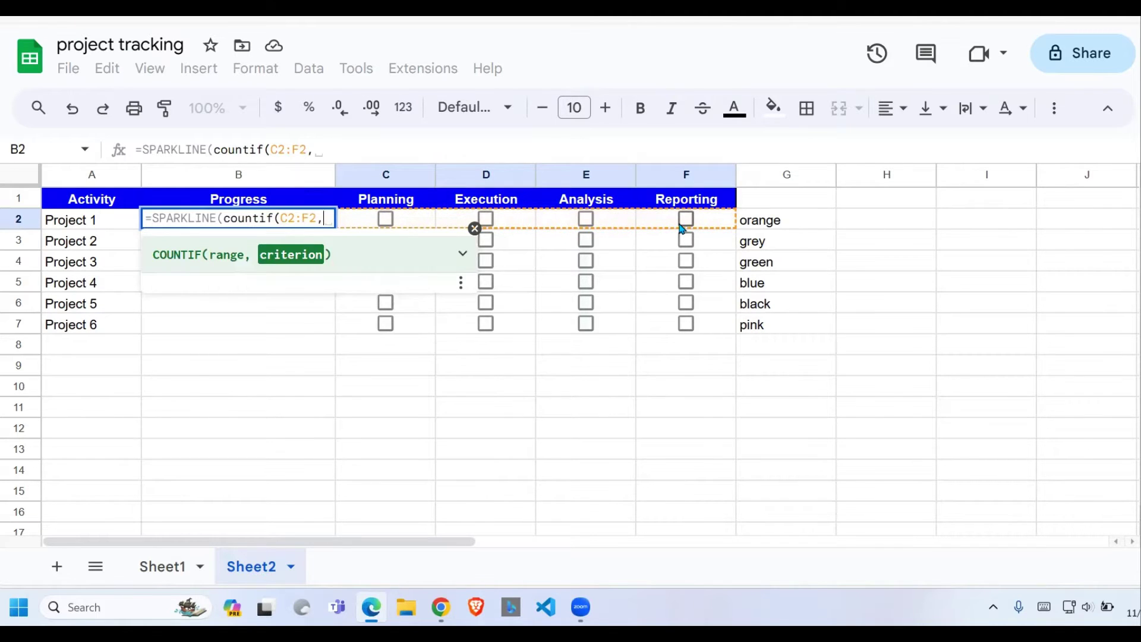
{"action": "type", "text": "tru"}
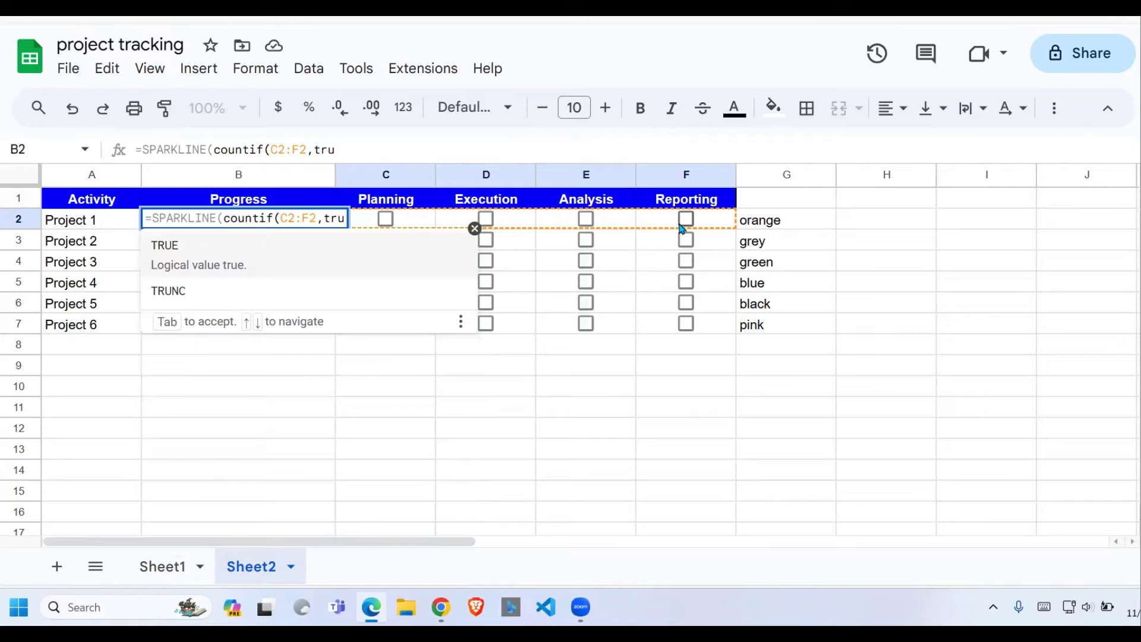
{"action": "type", "text": "e"}
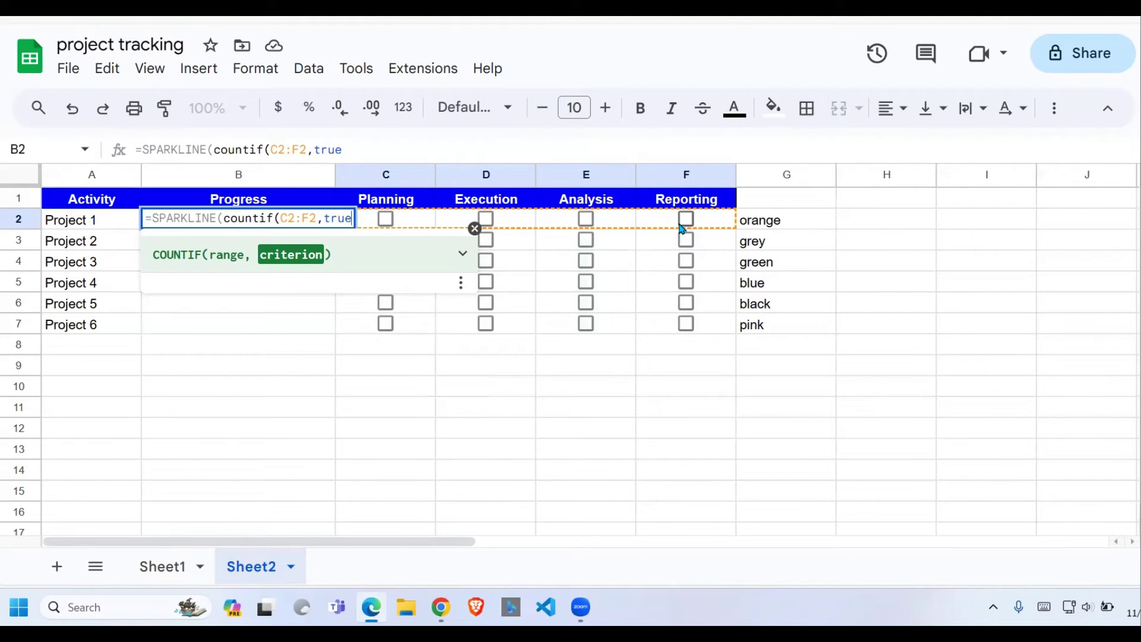
{"action": "type", "text": ")"}
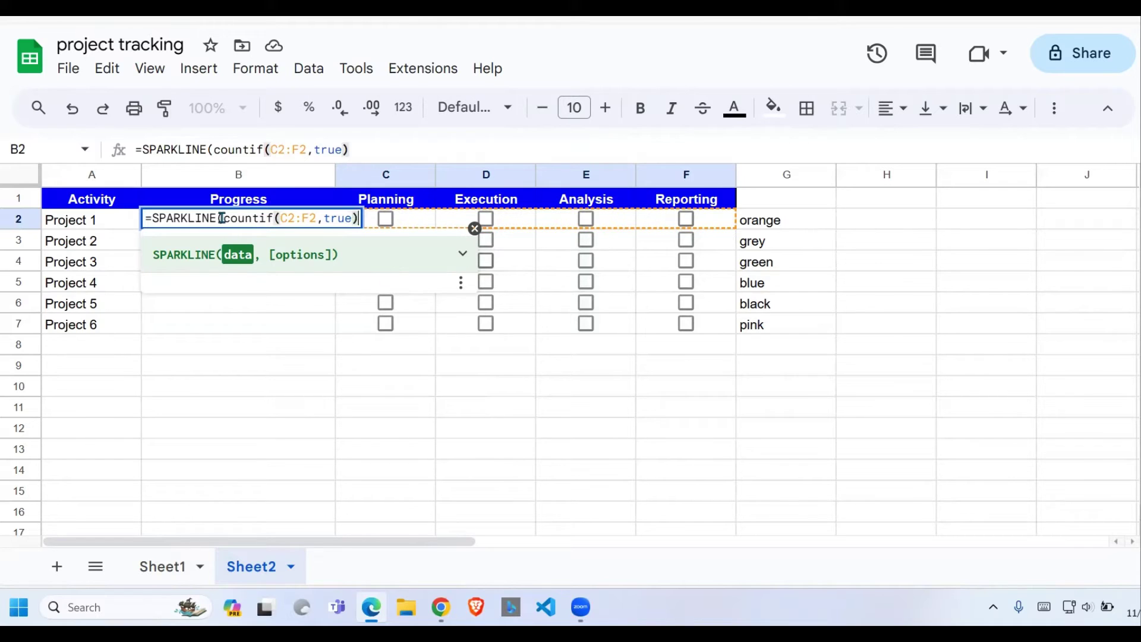
{"action": "left_click", "coordinate": [221, 218]}
{"action": "key", "text": "BackSpace"}
{"action": "key", "text": "BackSpace"}
{"action": "key", "text": "BackSpace"}
{"action": "key", "text": "BackSpace"}
{"action": "key", "text": "BackSpace"}
{"action": "key", "text": "BackSpace"}
{"action": "key", "text": "BackSpace"}
{"action": "key", "text": "BackSpace"}
{"action": "key", "text": "BackSpace"}
{"action": "key", "text": "BackSpace"}
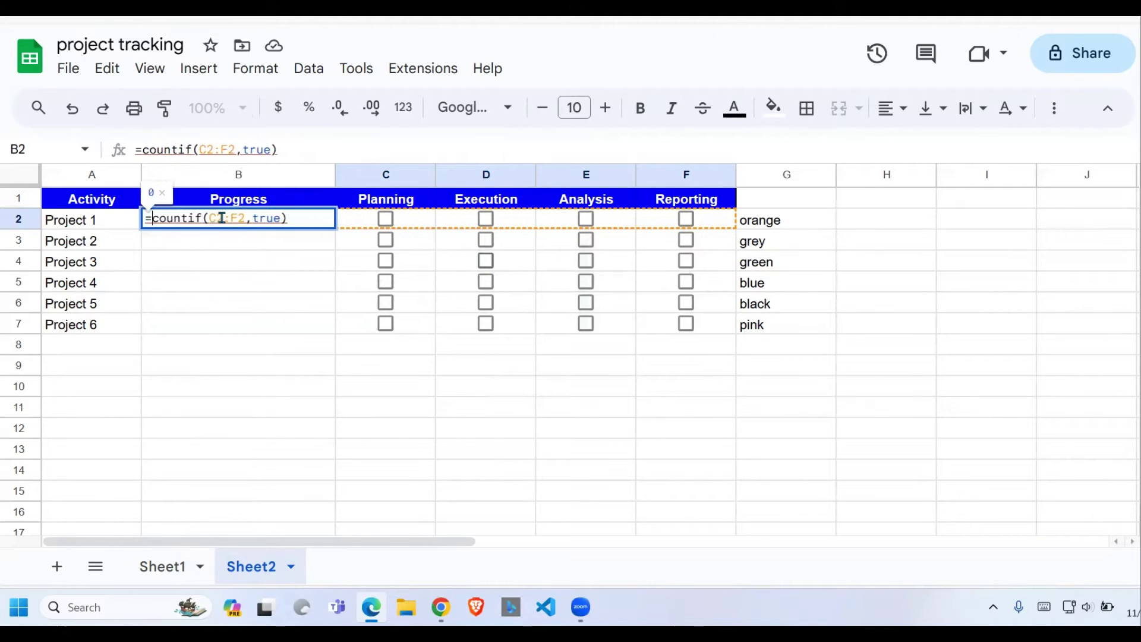
{"action": "key", "text": "Return"}
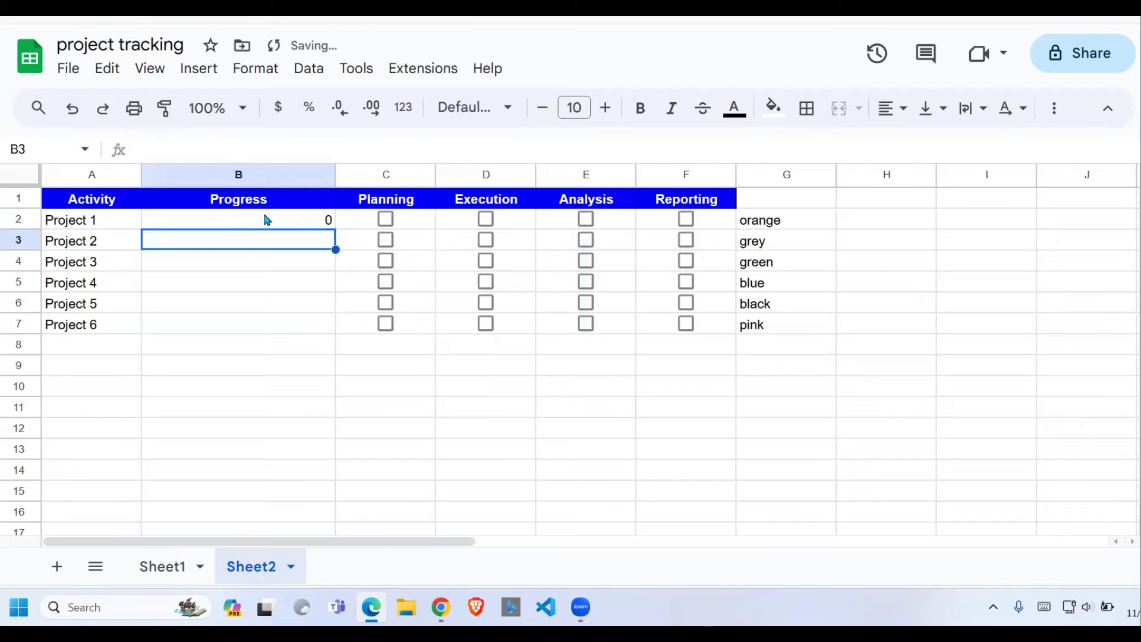
{"action": "left_click", "coordinate": [266, 220]}
{"action": "left_click", "coordinate": [386, 219]}
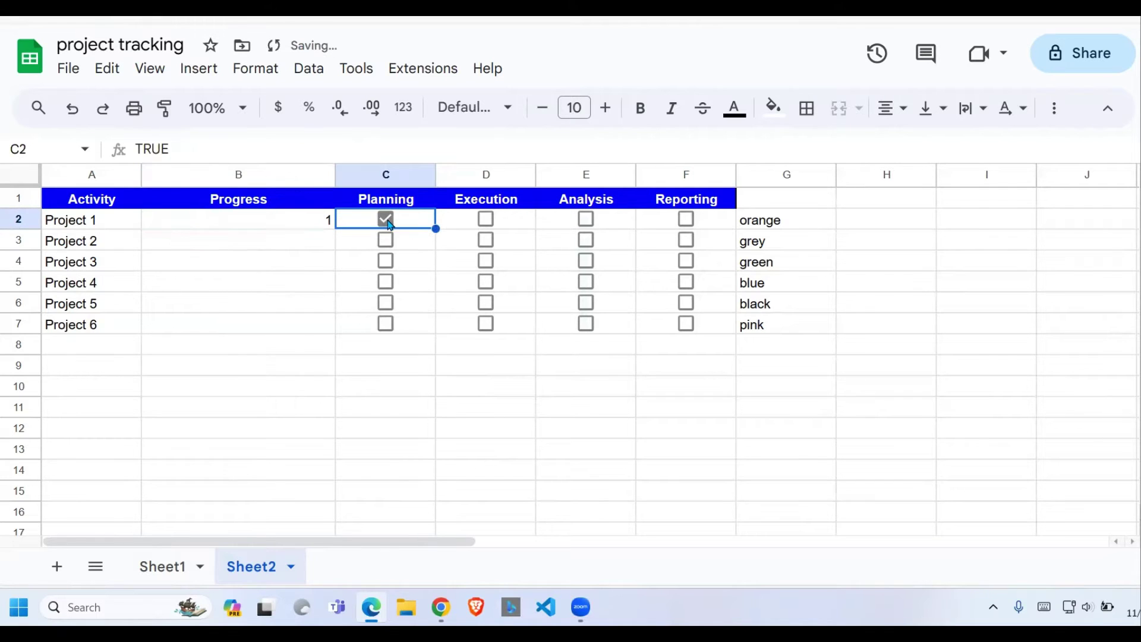
{"action": "left_click_drag", "start_coordinate": [316, 220], "coordinate": [310, 321]}
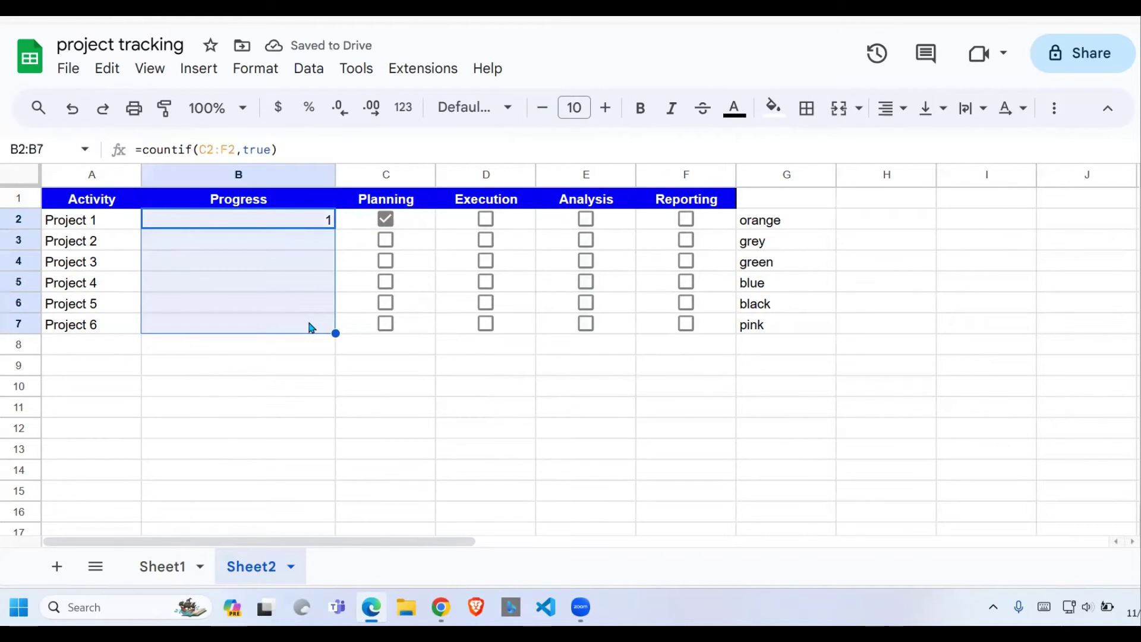
{"action": "left_click", "coordinate": [486, 220]}
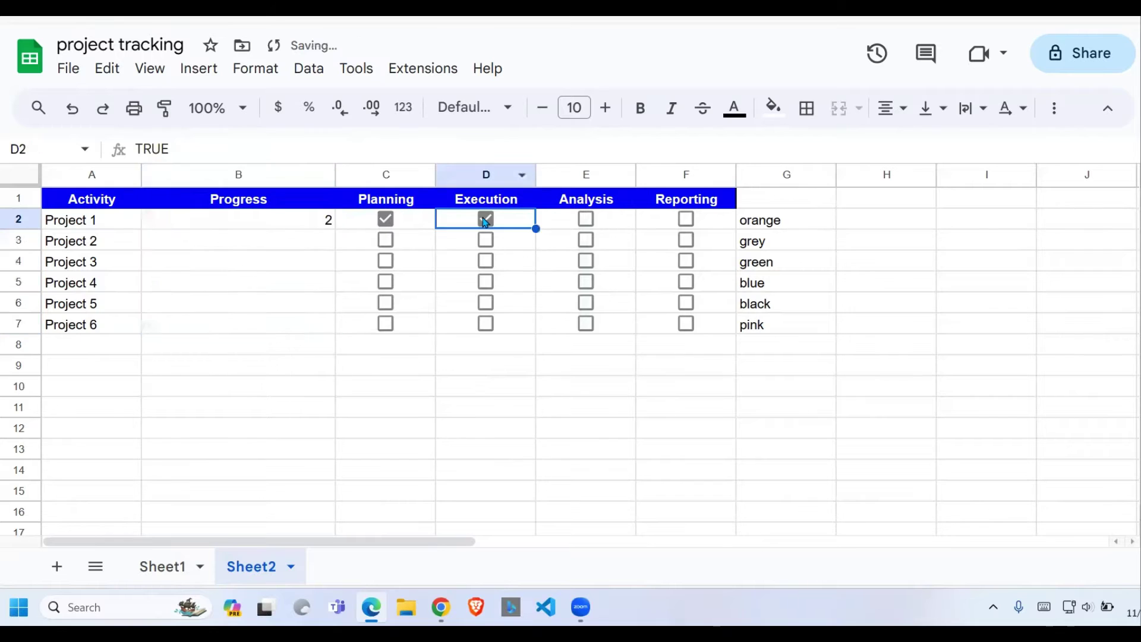
{"action": "left_click", "coordinate": [322, 237]}
{"action": "left_click", "coordinate": [323, 223]}
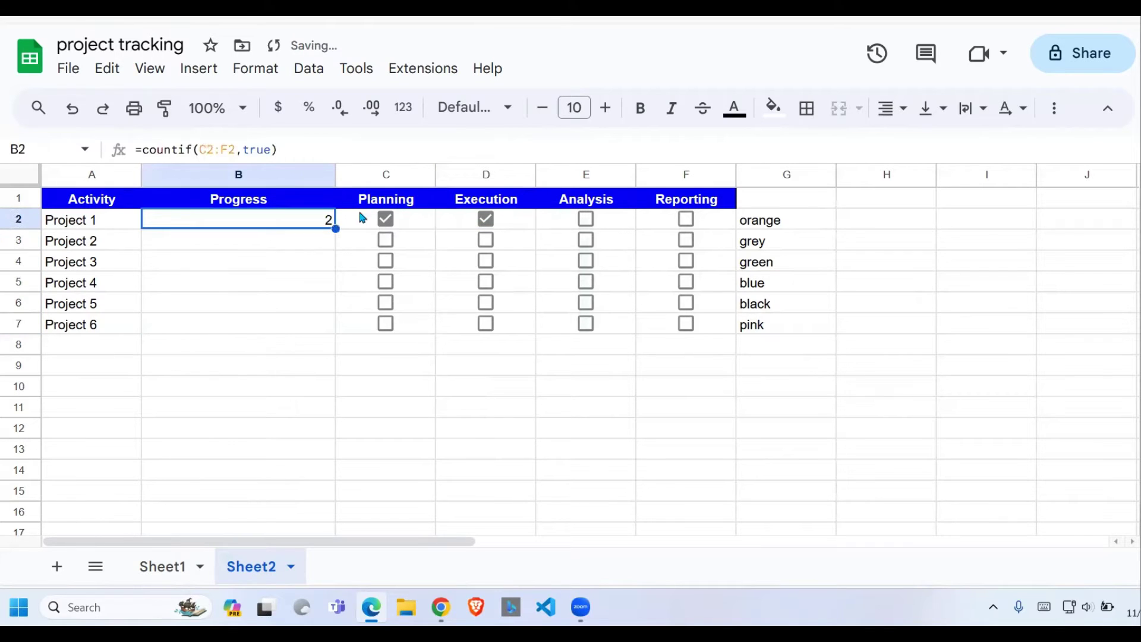
{"action": "left_click", "coordinate": [586, 219]}
{"action": "left_click", "coordinate": [686, 219]}
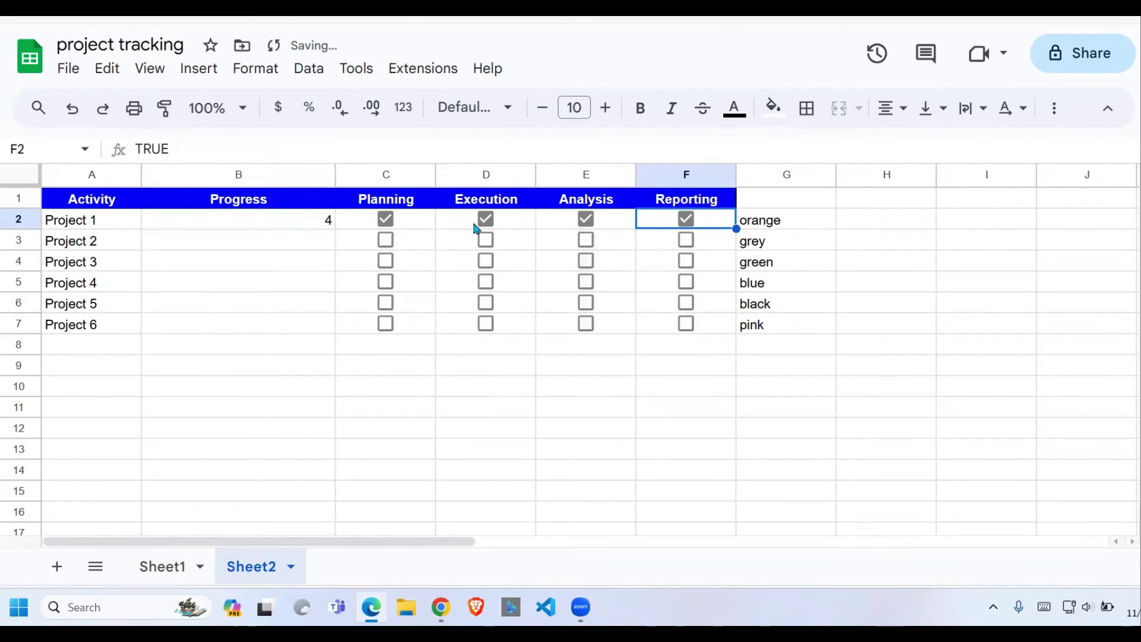
{"action": "left_click", "coordinate": [686, 220]}
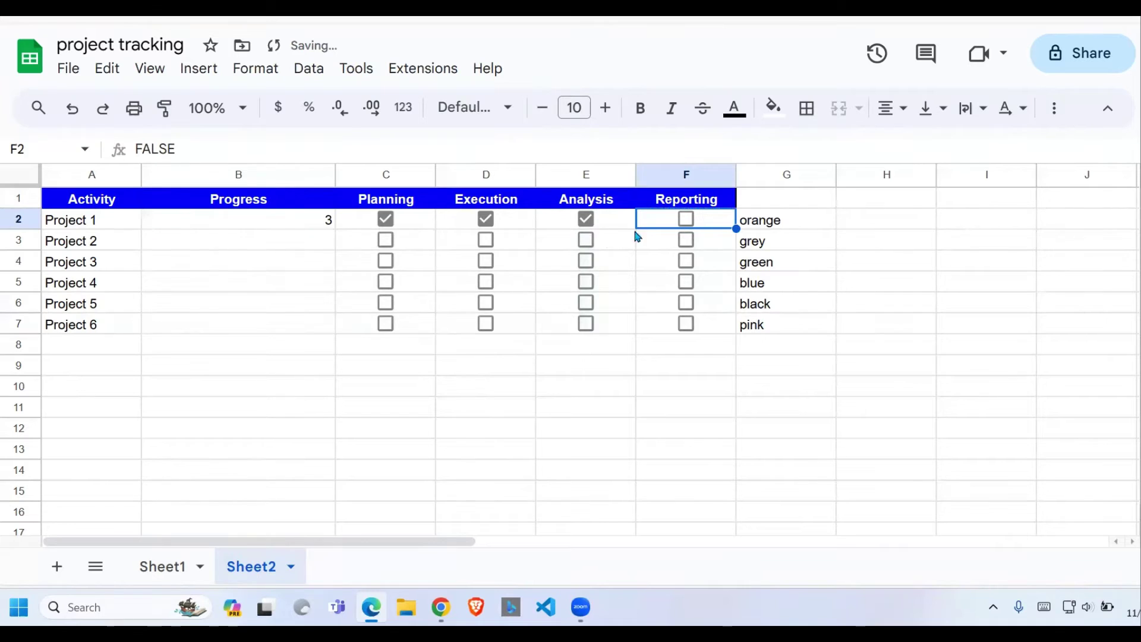
{"action": "left_click", "coordinate": [585, 221]}
{"action": "left_click", "coordinate": [485, 219]}
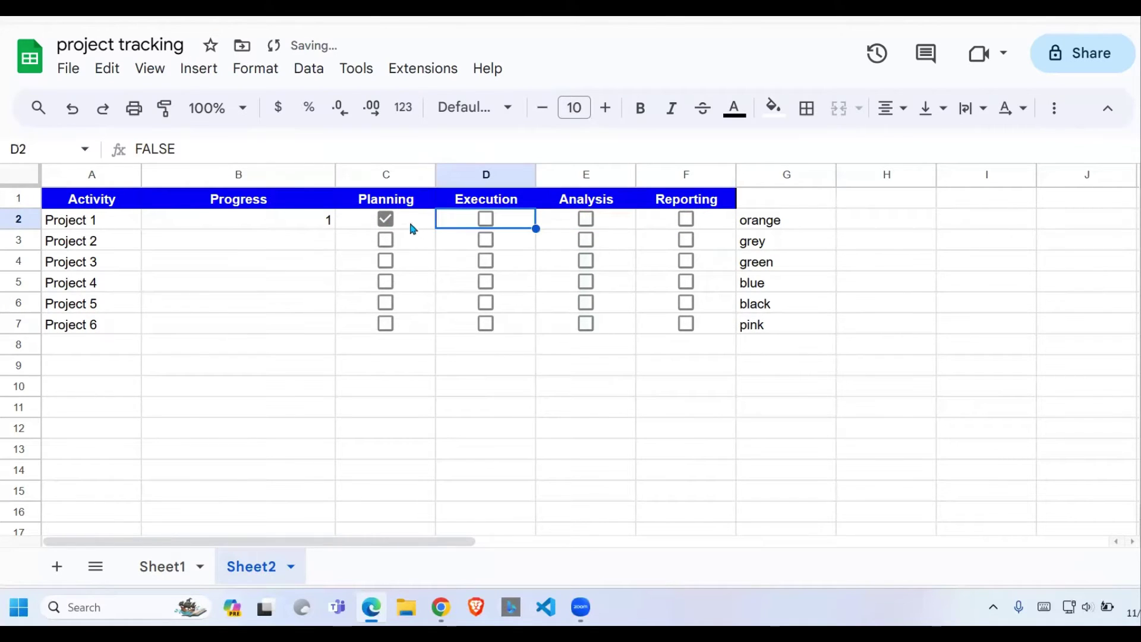
{"action": "left_click", "coordinate": [386, 219]}
{"action": "left_click", "coordinate": [312, 231]}
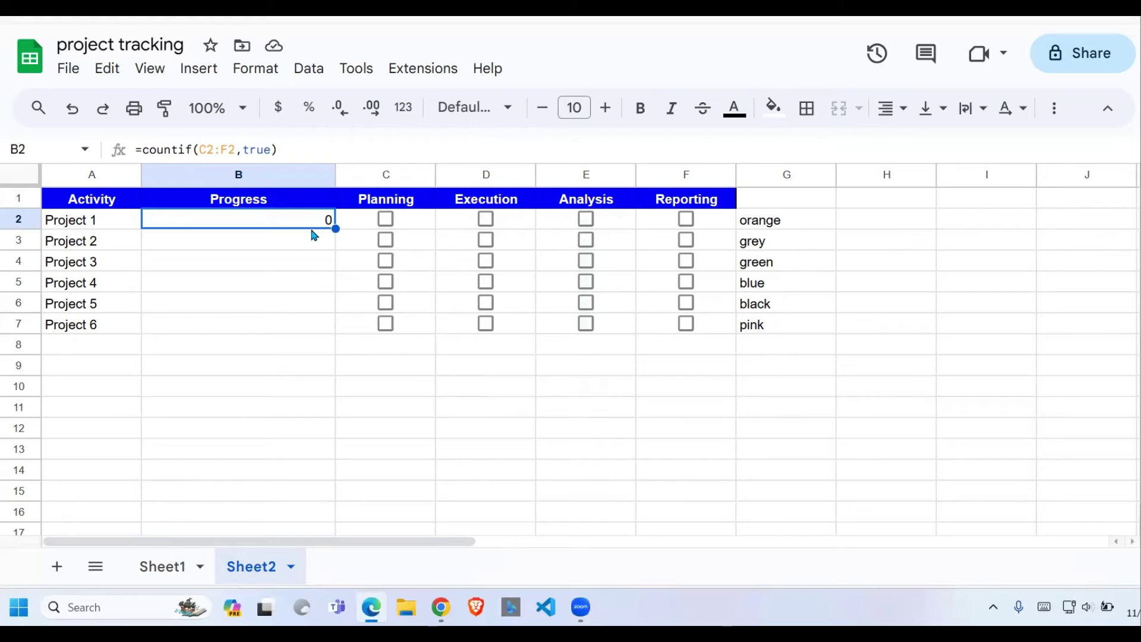
Rewrite B2 as =SPARKLINE(countif(C2:F2,true),{"charttype","bar"}).
{"action": "left_click_drag", "start_coordinate": [278, 149], "coordinate": [139, 155]}
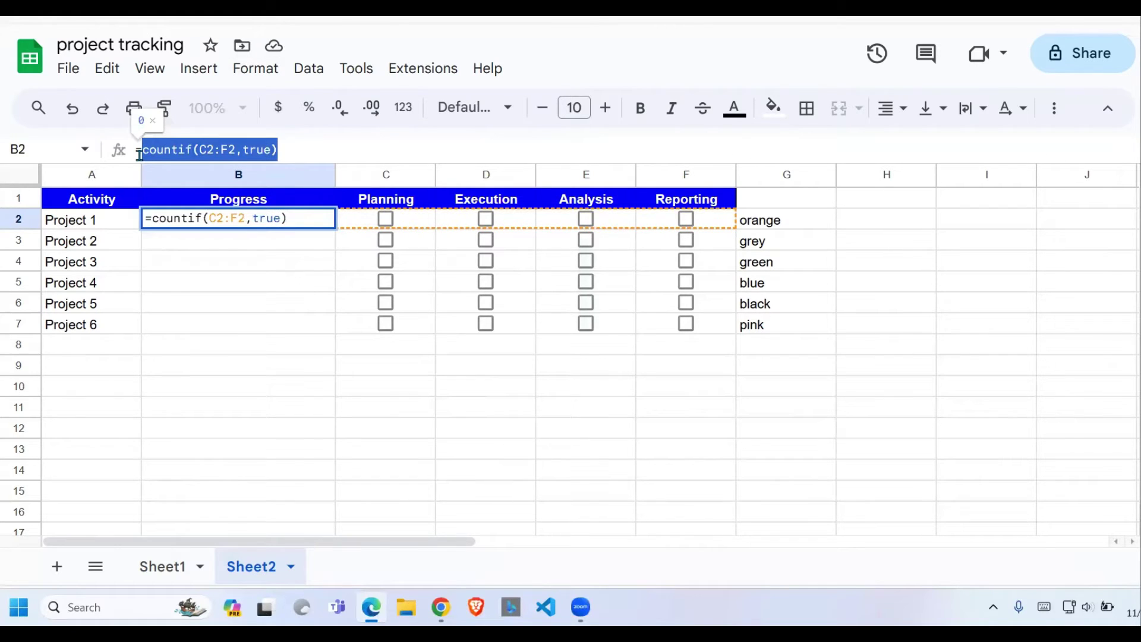
{"action": "key", "text": "BackSpace"}
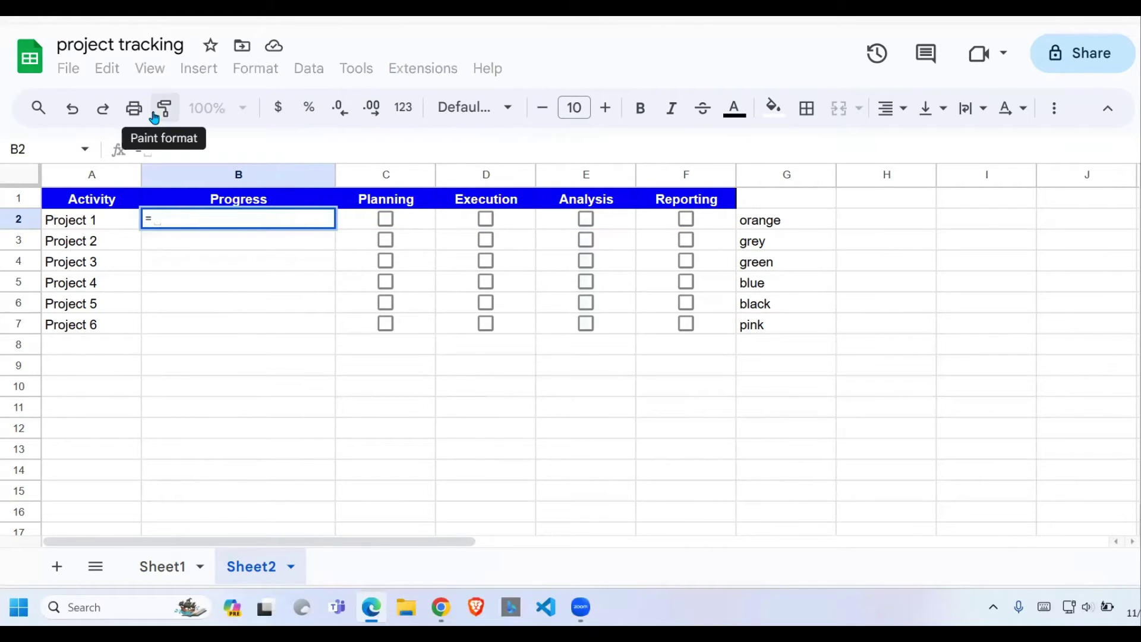
{"action": "type", "text": "s["}
{"action": "key", "text": "BackSpace"}
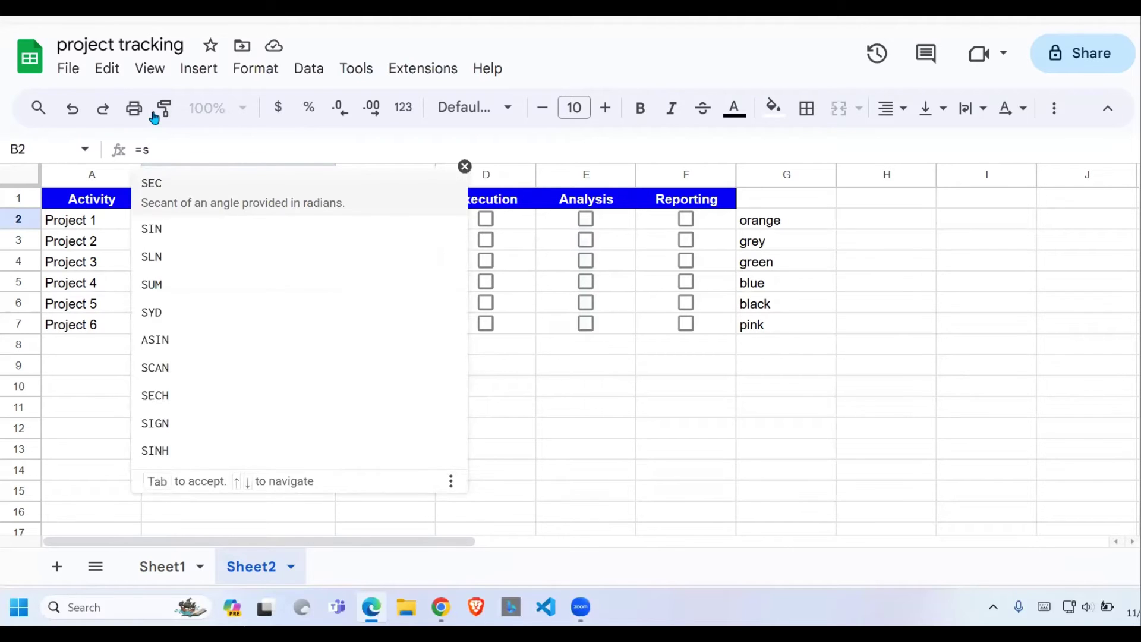
{"action": "type", "text": "par"}
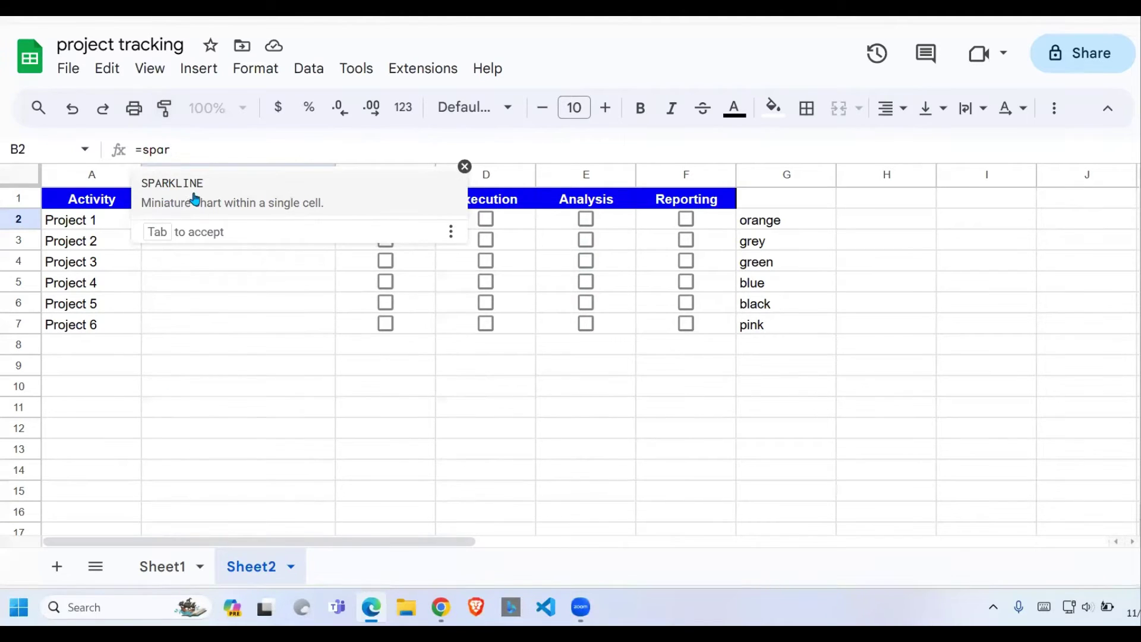
{"action": "left_click", "coordinate": [197, 206]}
{"action": "type", "text": "countif(C2:F2,true)"}
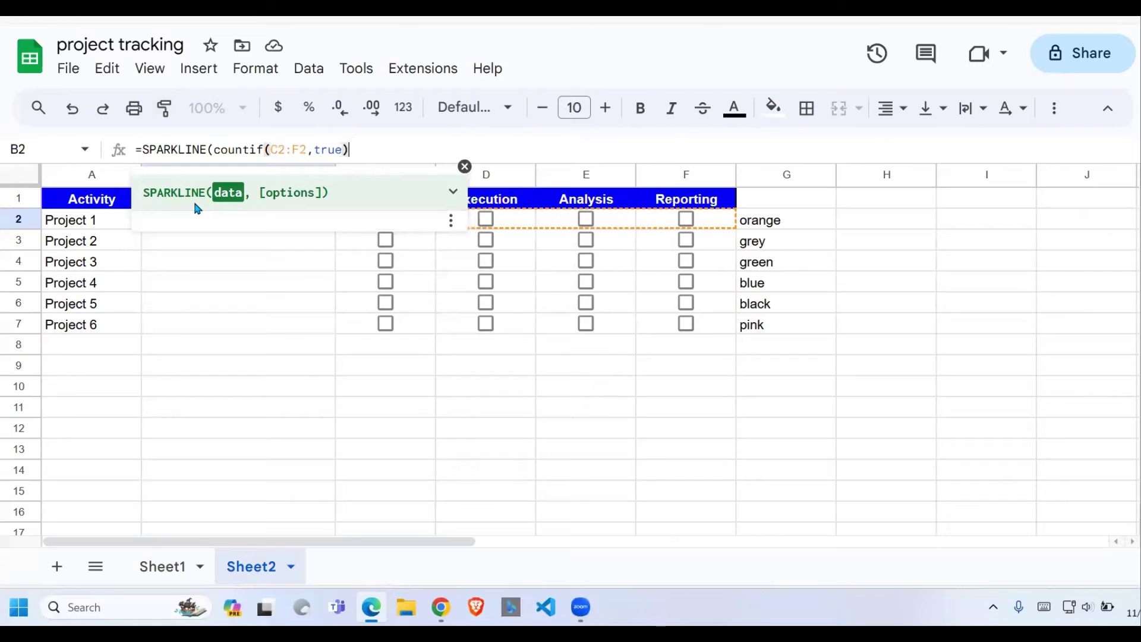
{"action": "type", "text": ","}
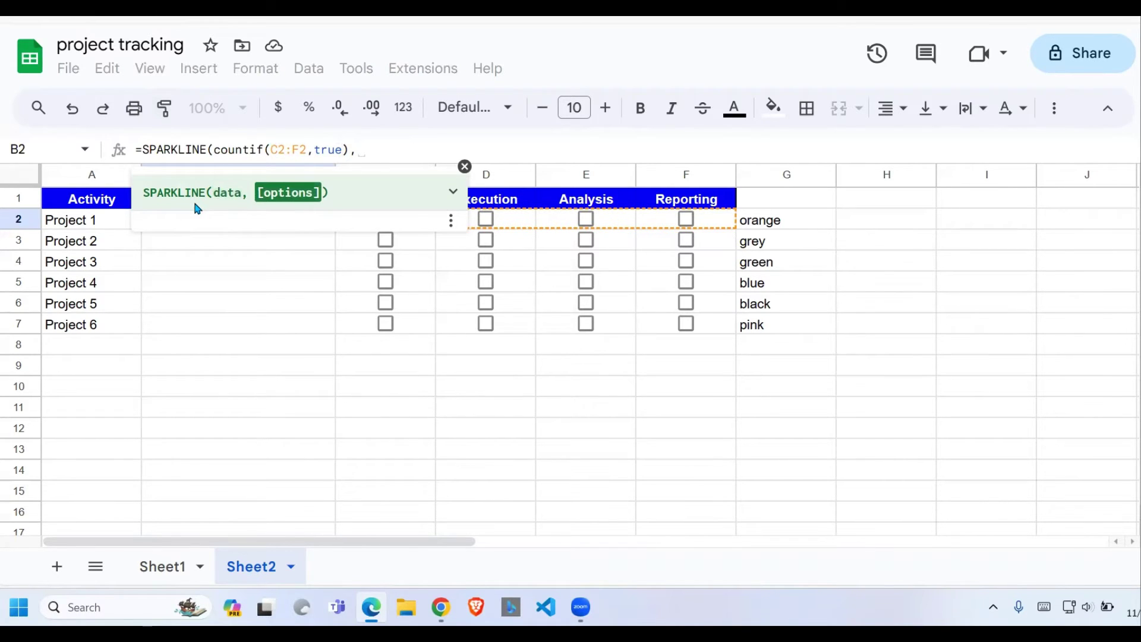
{"action": "type", "text": "{}"}
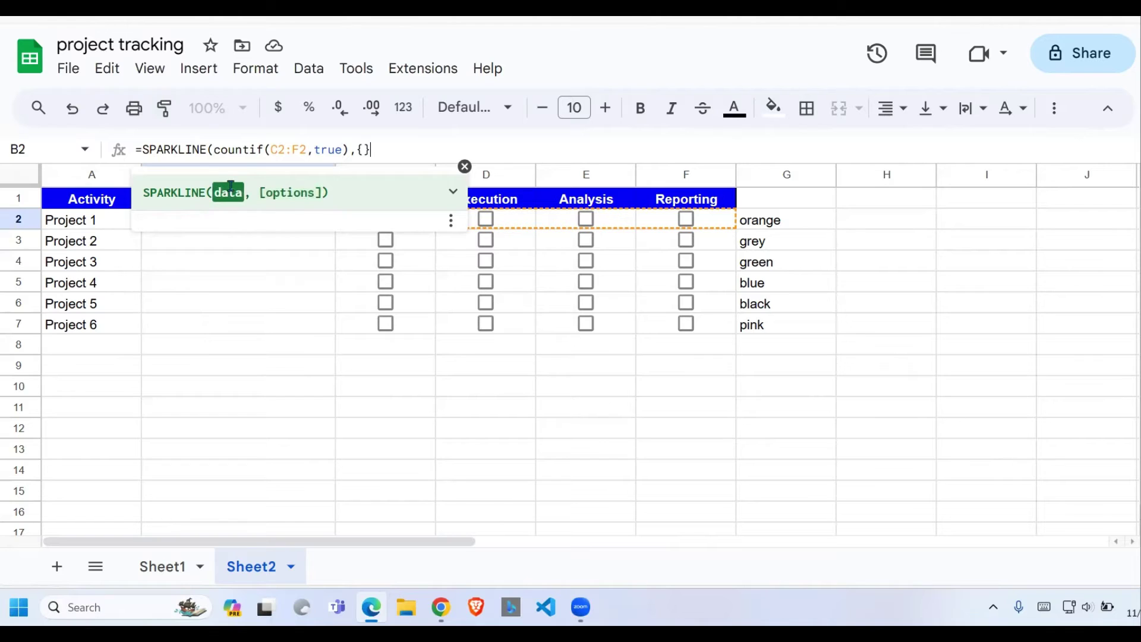
{"action": "type", "text": ")"}
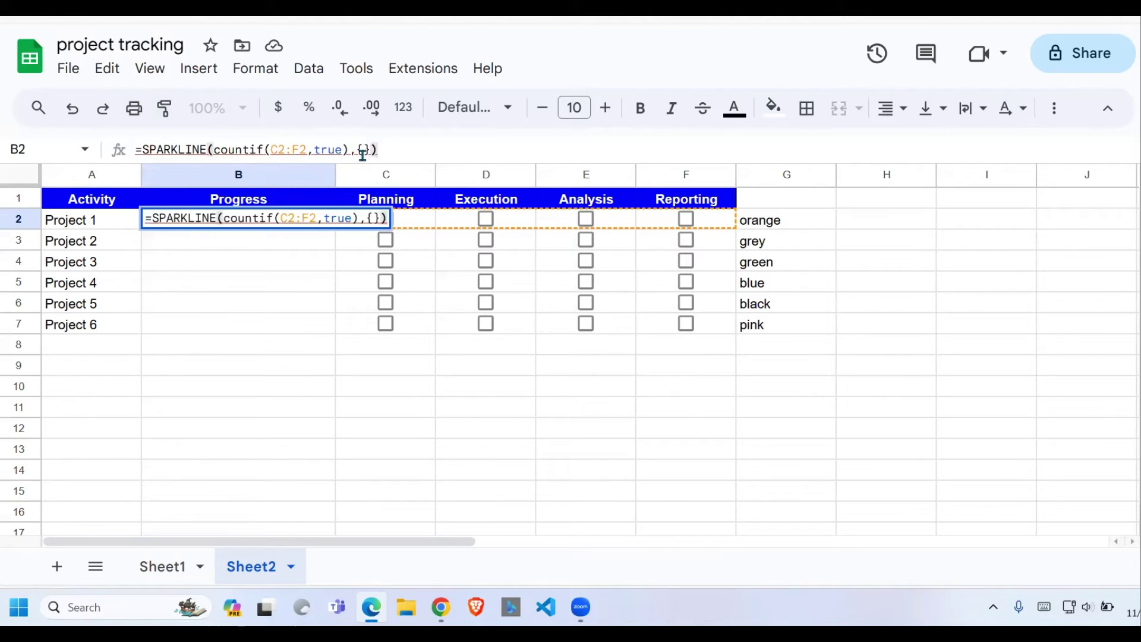
{"action": "left_click", "coordinate": [366, 151]}
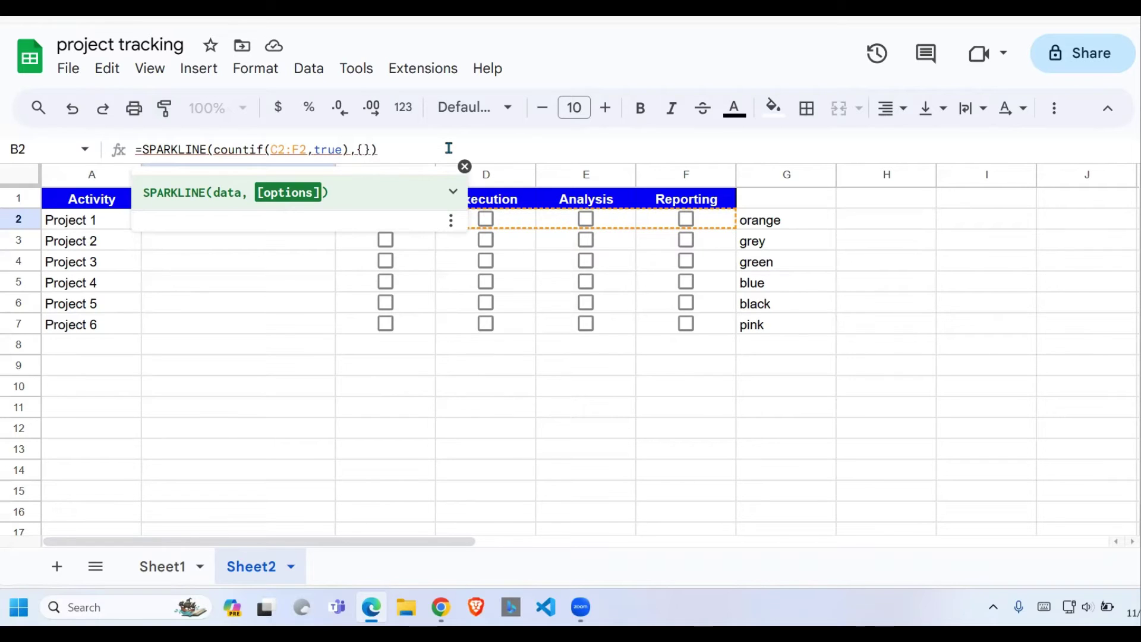
{"action": "type", "text": "\""}
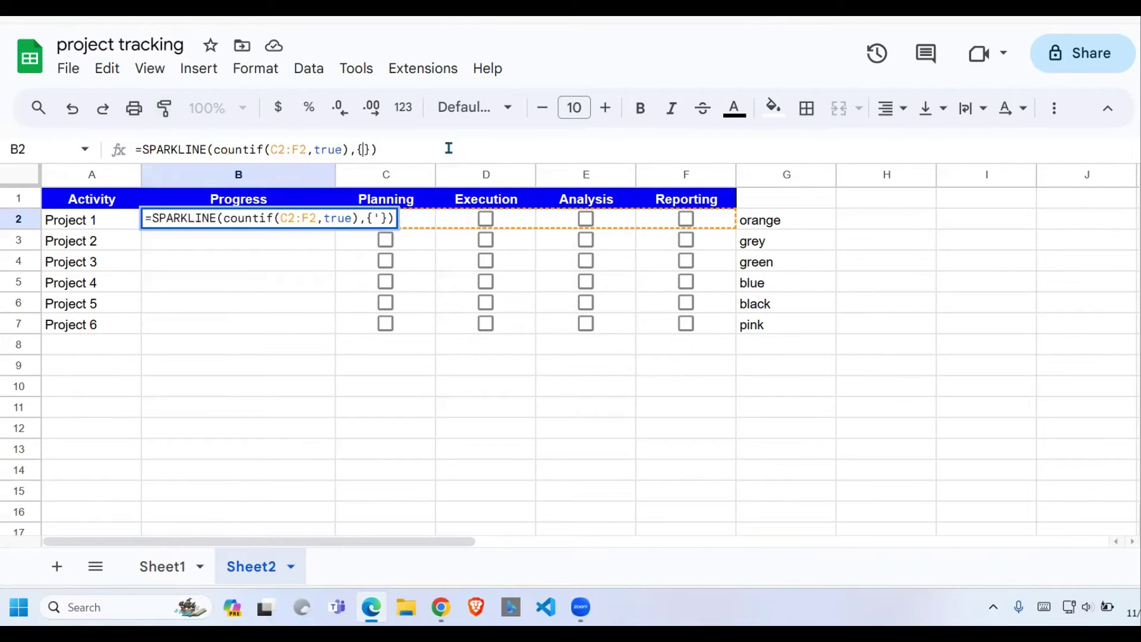
{"action": "type", "text": "\""}
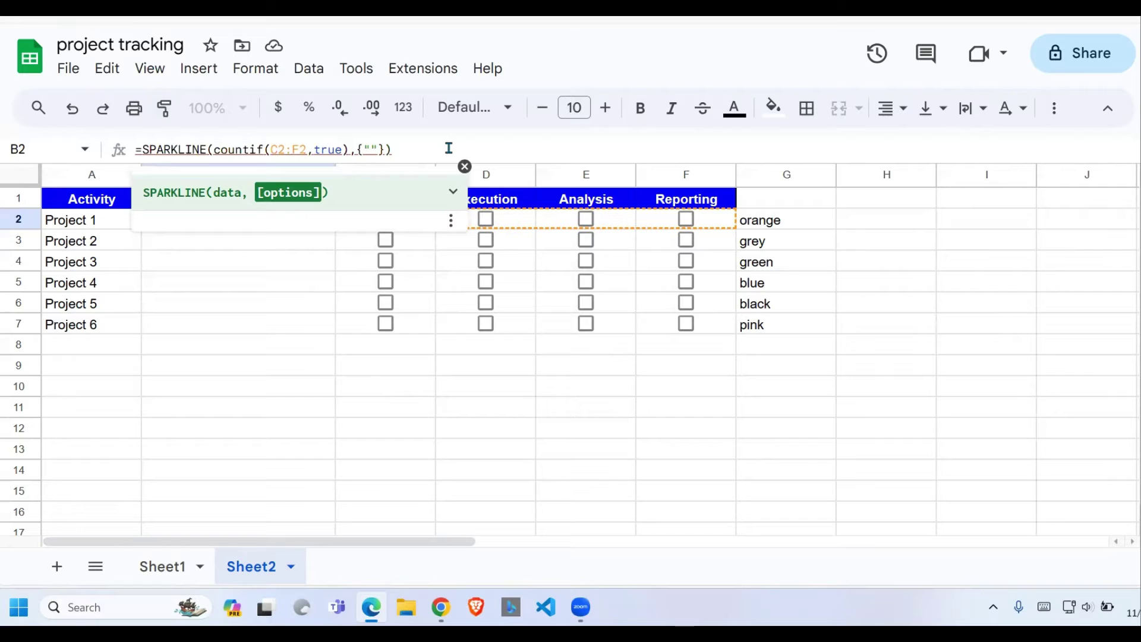
{"action": "type", "text": "charttype"}
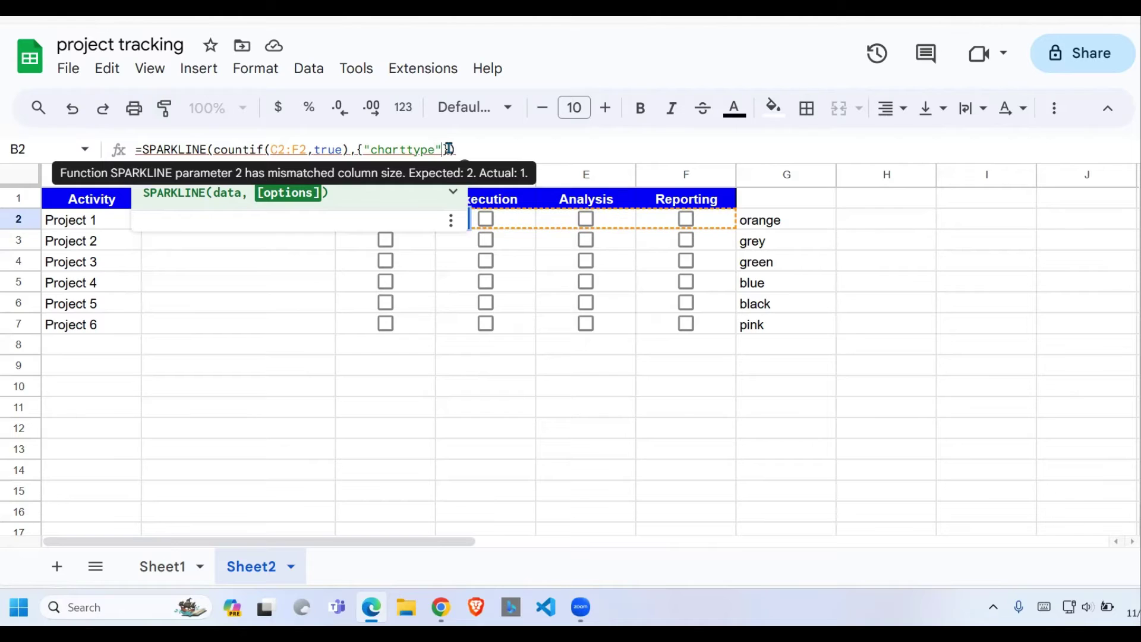
{"action": "type", "text": ","}
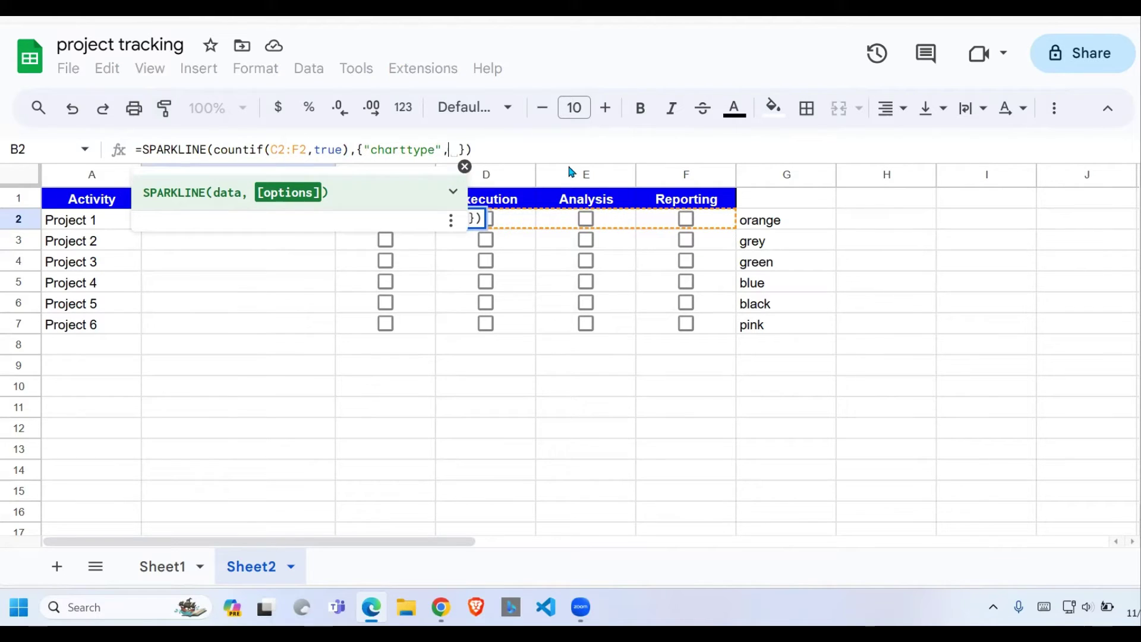
{"action": "type", "text": "\"b"}
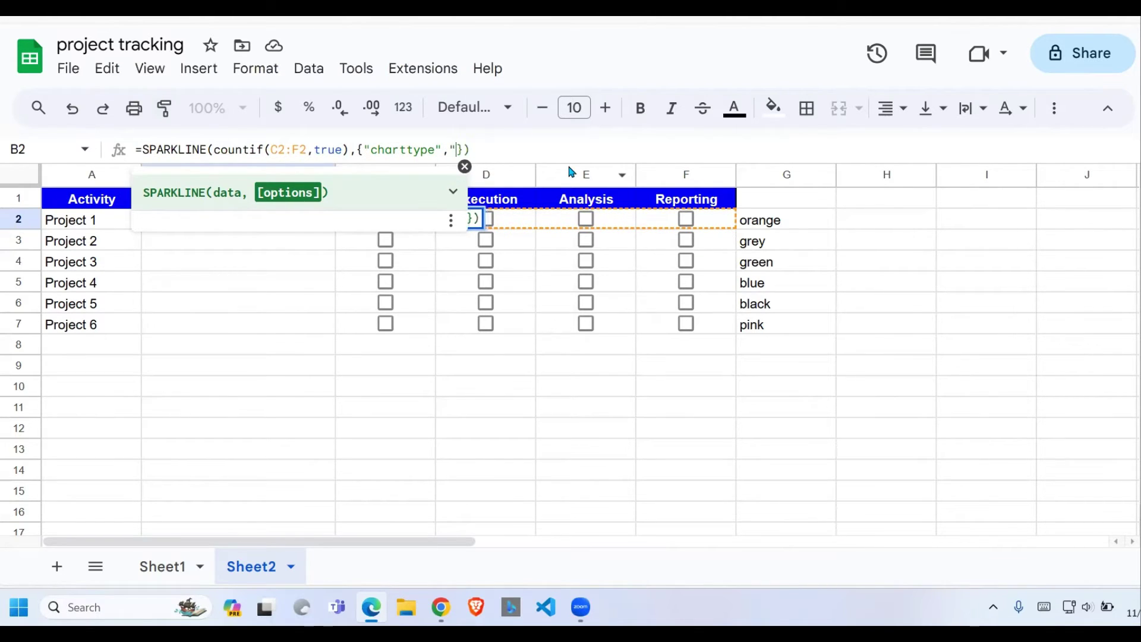
{"action": "type", "text": "ar"}
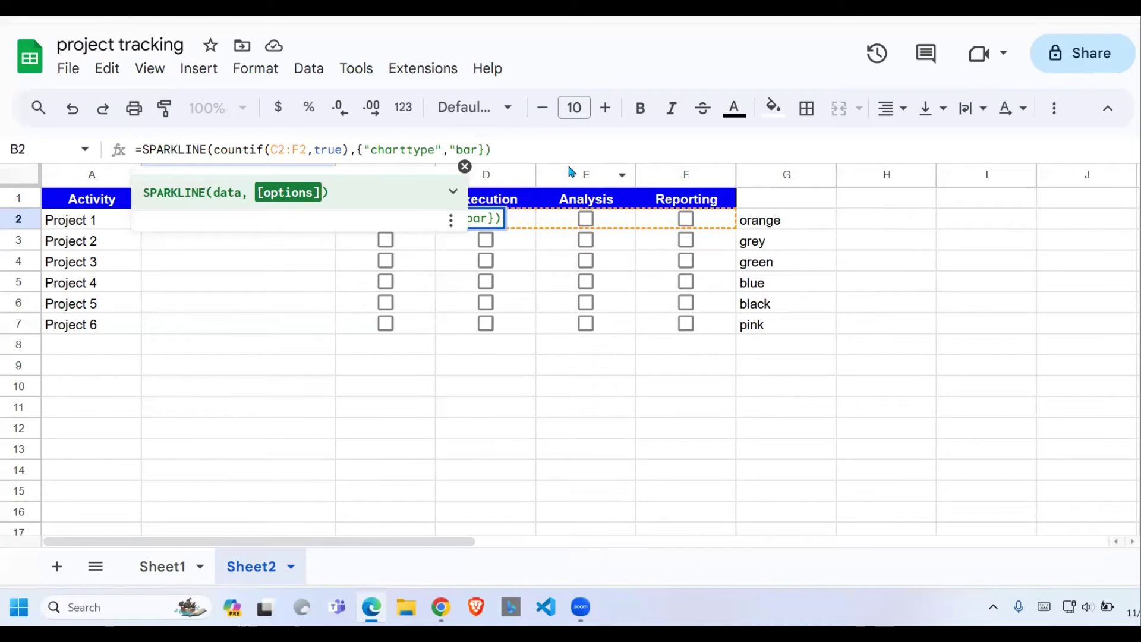
{"action": "type", "text": "\""}
Append ;"max",4;"color1",G2 to the B2 sparkline options.
{"action": "type", "text": ";"}
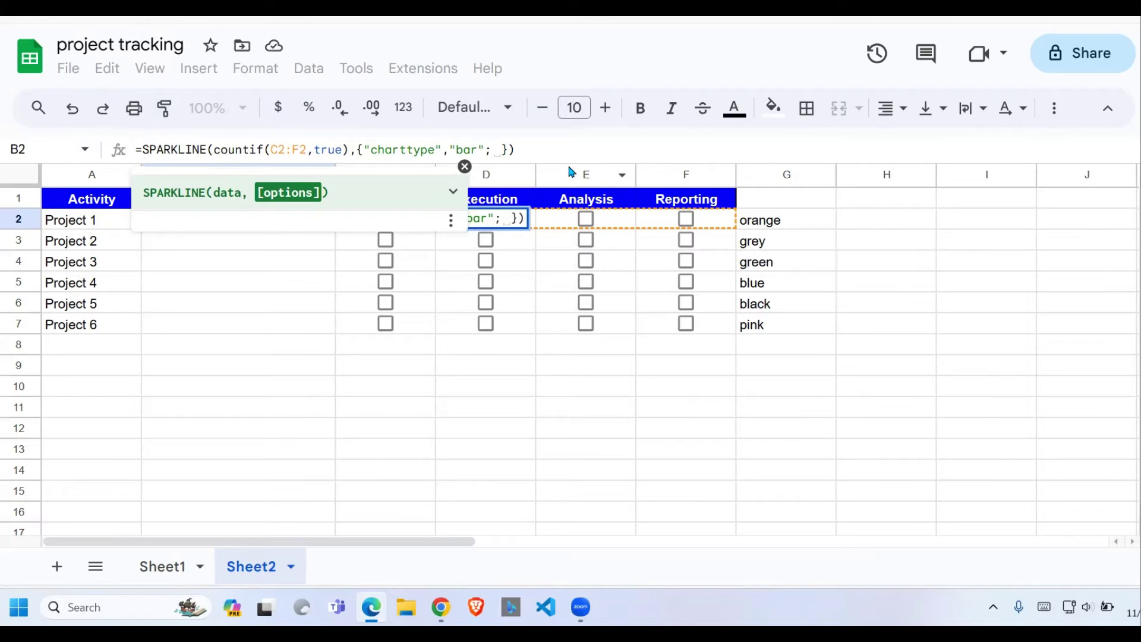
{"action": "type", "text": "\""}
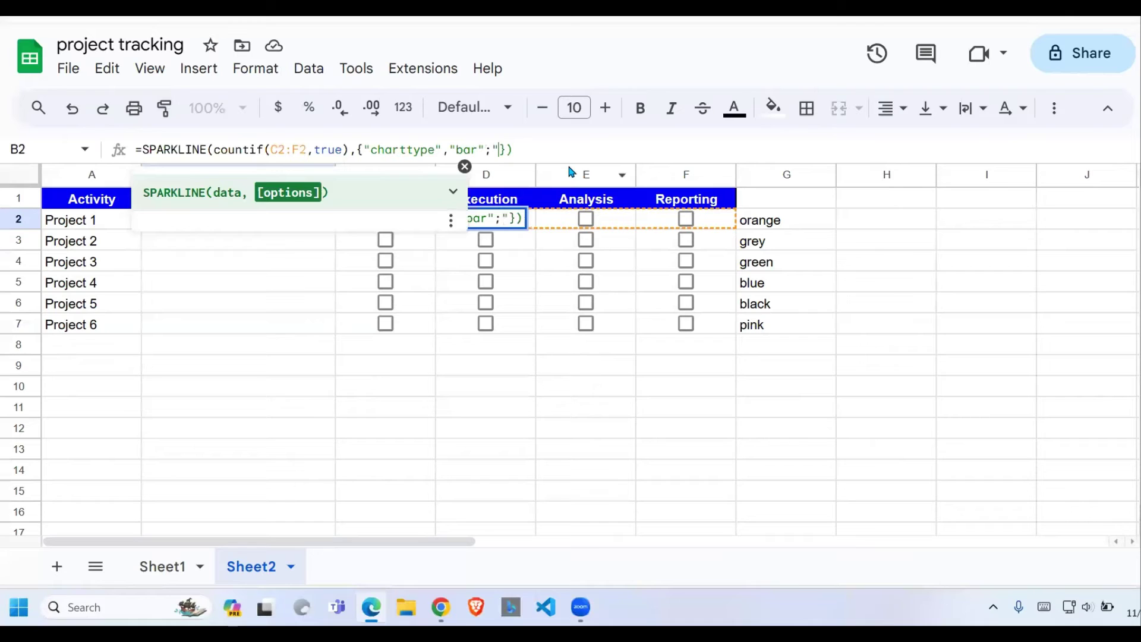
{"action": "type", "text": "max"}
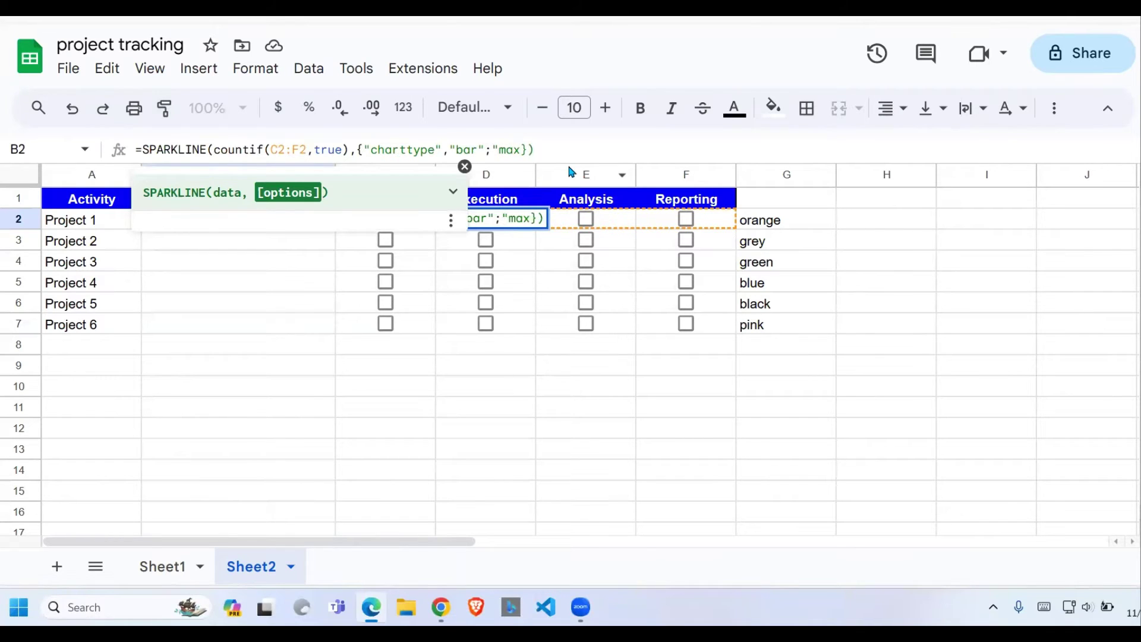
{"action": "type", "text": "\""}
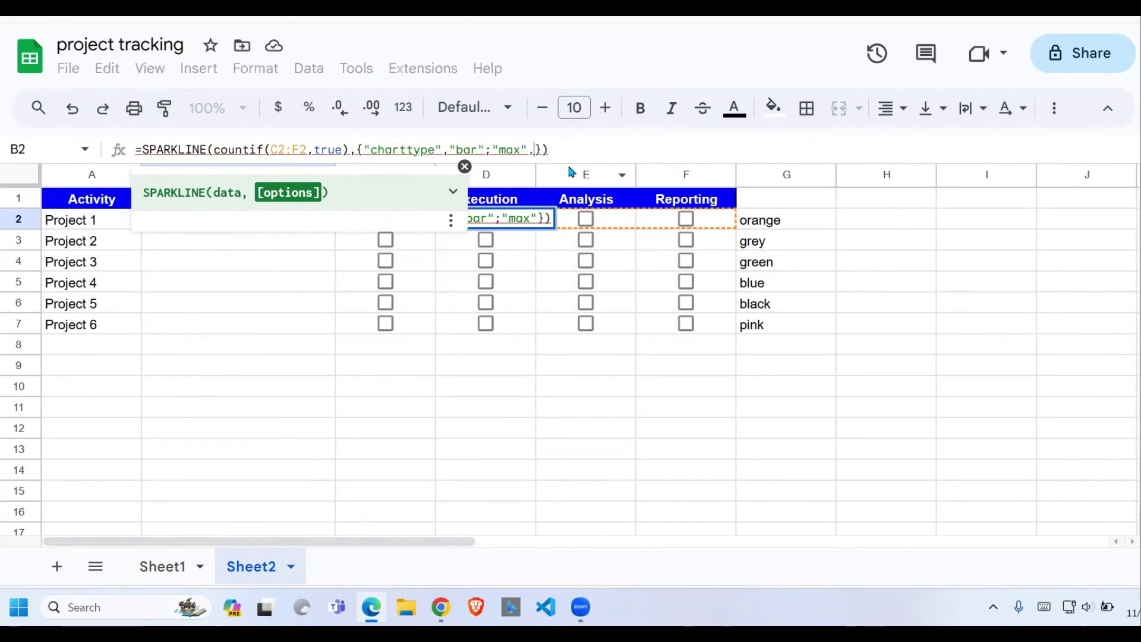
{"action": "type", "text": ",4"}
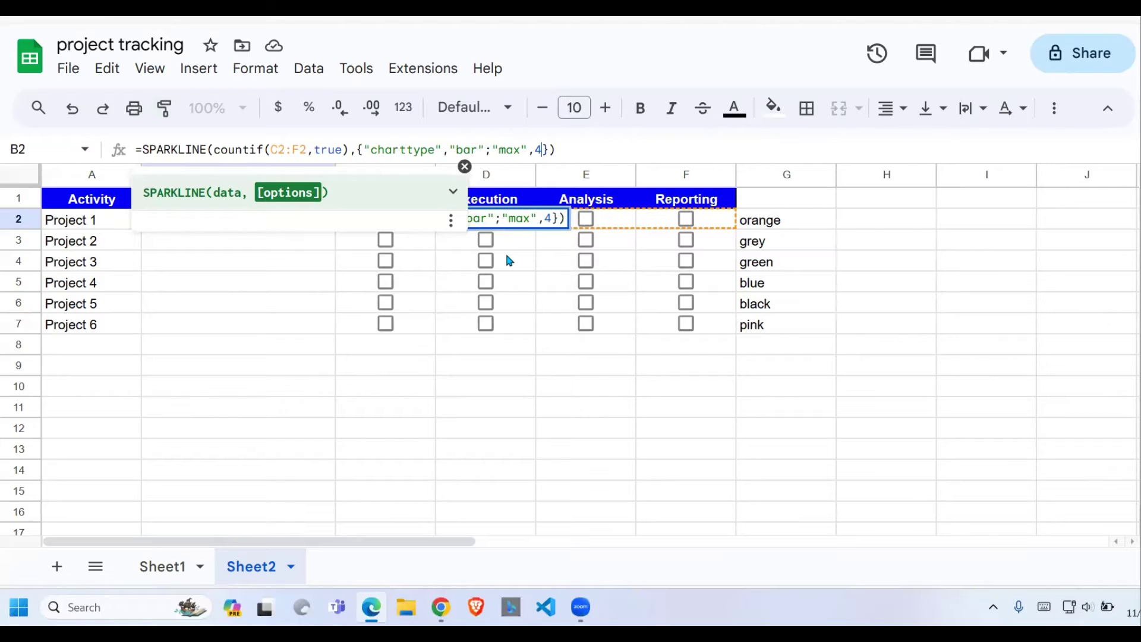
{"action": "type", "text": ";"}
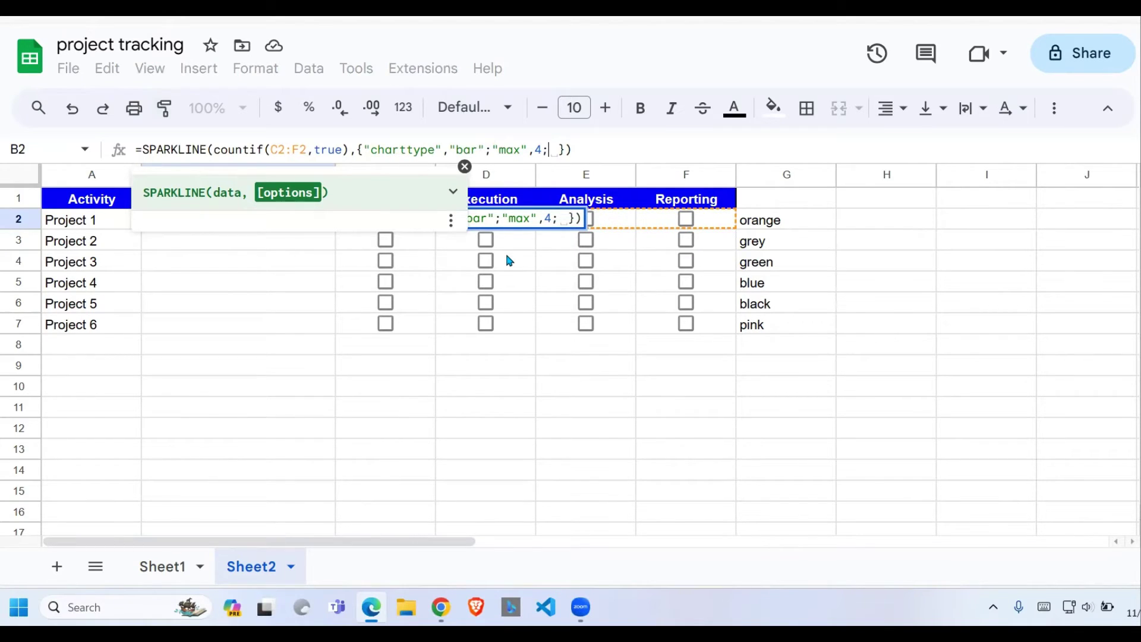
{"action": "type", "text": "\"colo"}
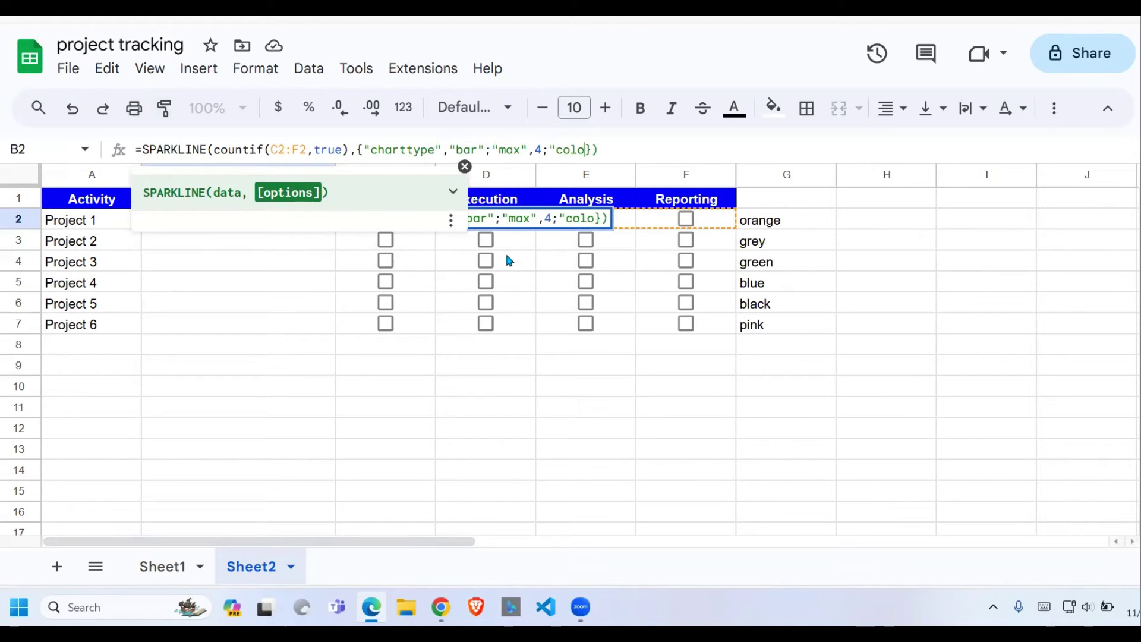
{"action": "type", "text": "r1\""}
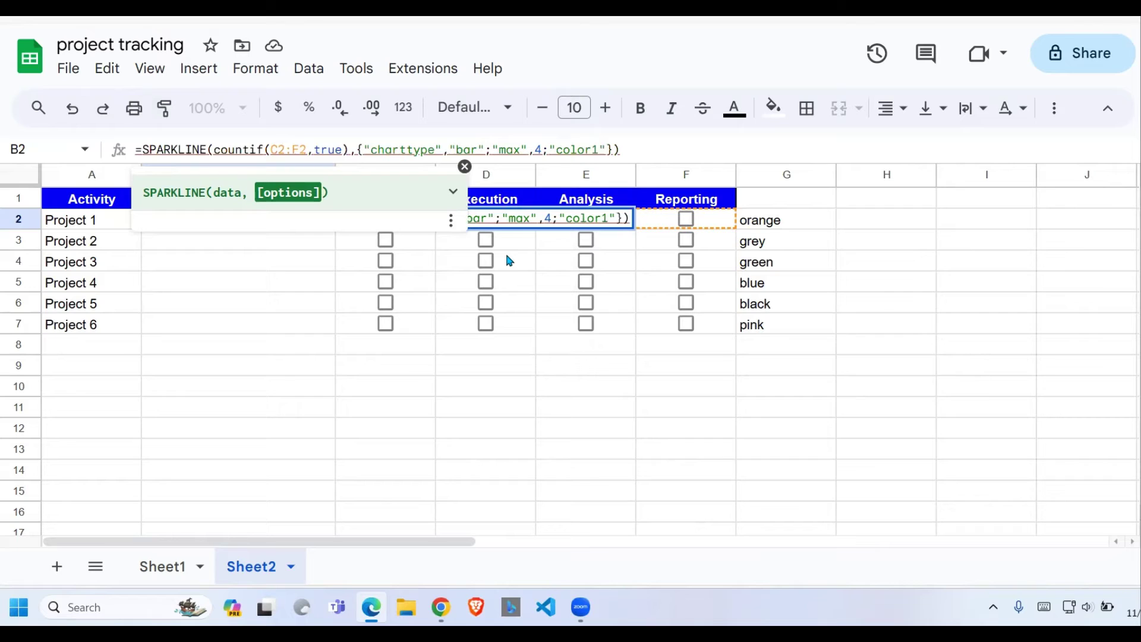
{"action": "type", "text": ","}
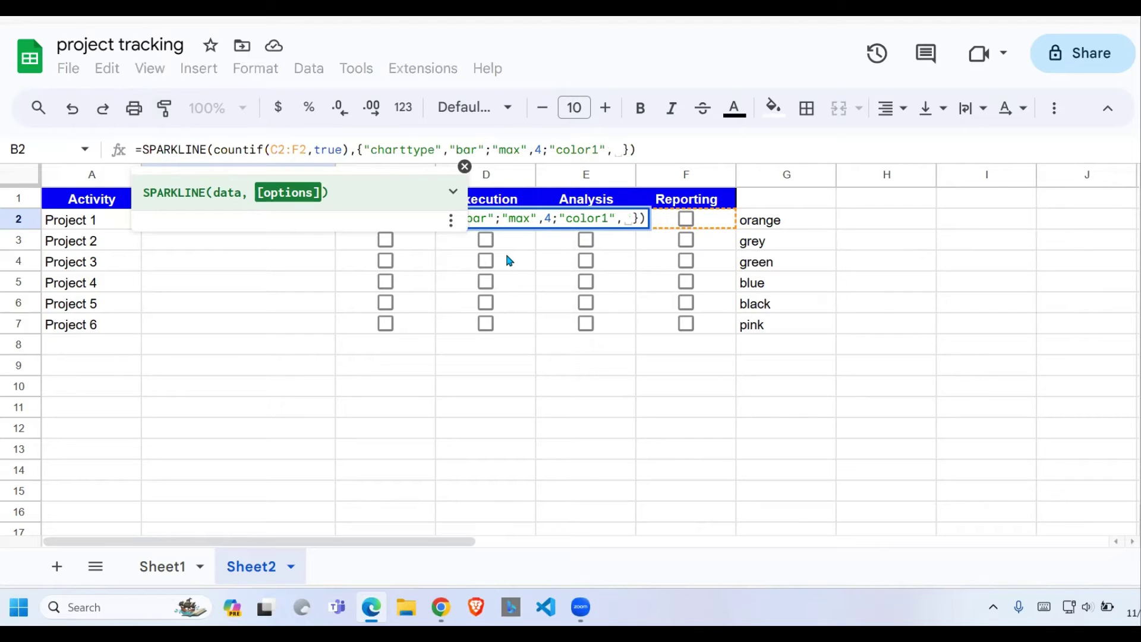
{"action": "left_click", "coordinate": [780, 224]}
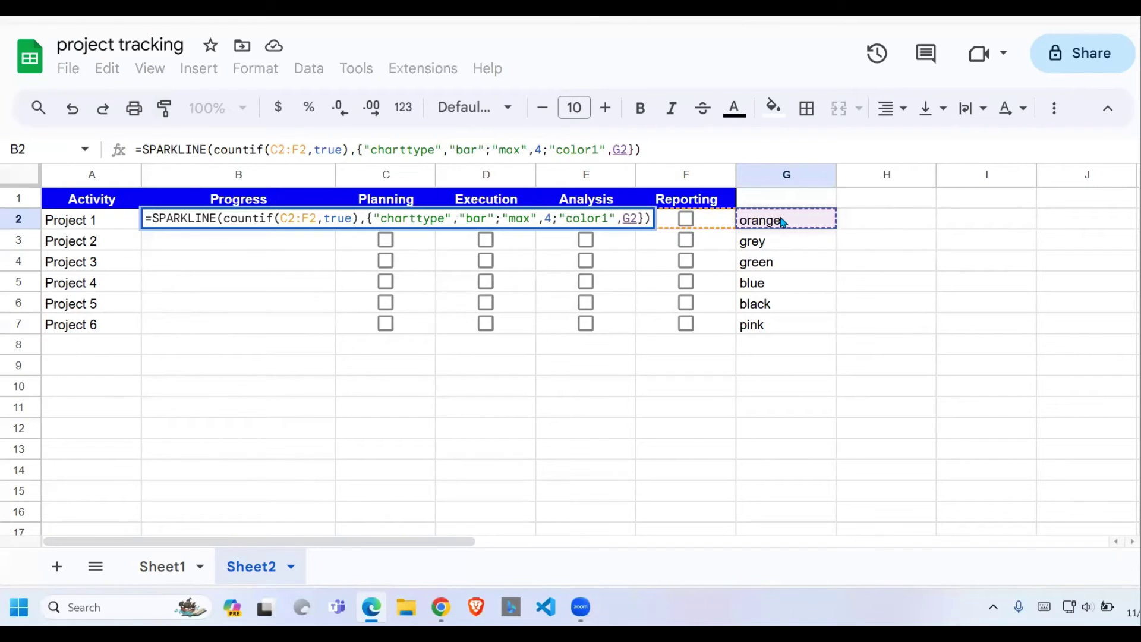
Commit B2's sparkline, tick all Project 1 stages, then untick Reporting, Analysis and Execution.
{"action": "key", "text": "Return"}
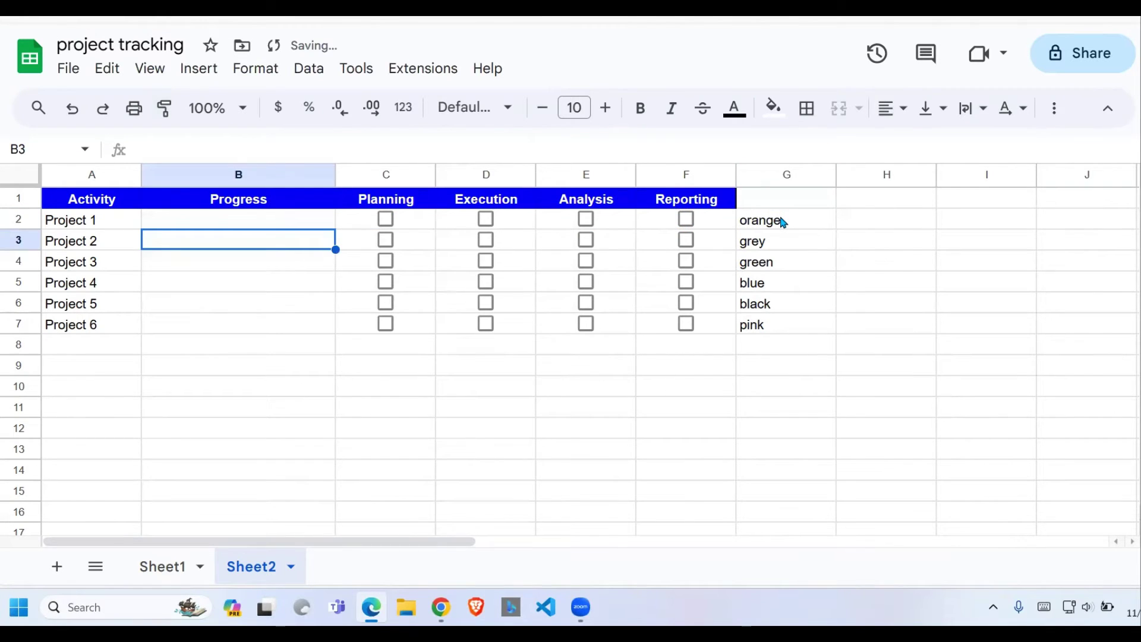
{"action": "left_click", "coordinate": [248, 226]}
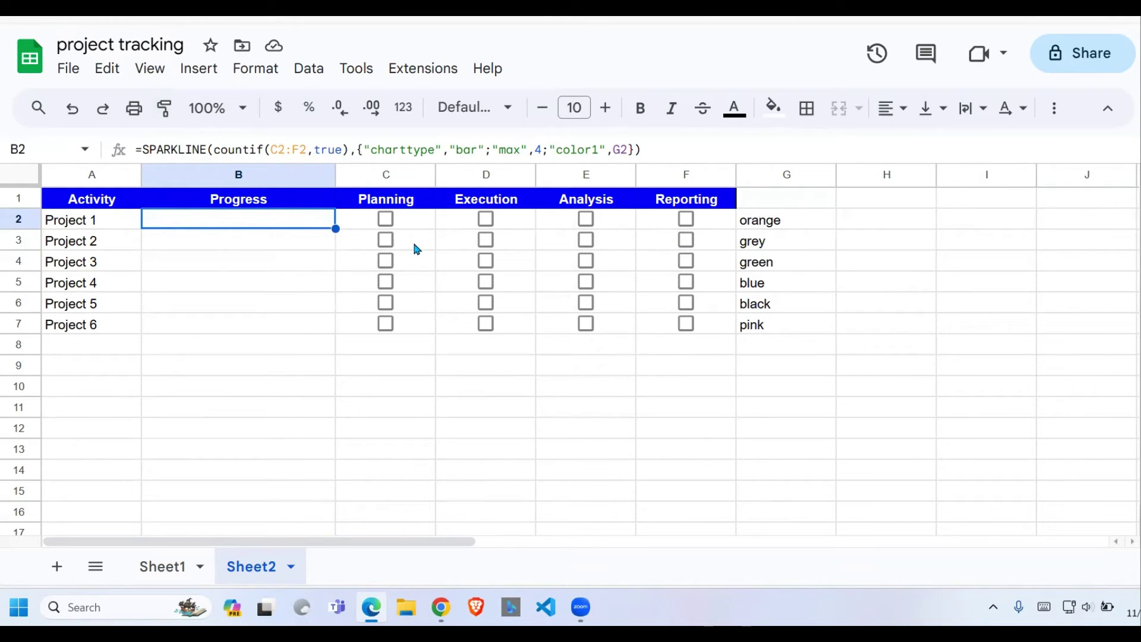
{"action": "left_click", "coordinate": [388, 221]}
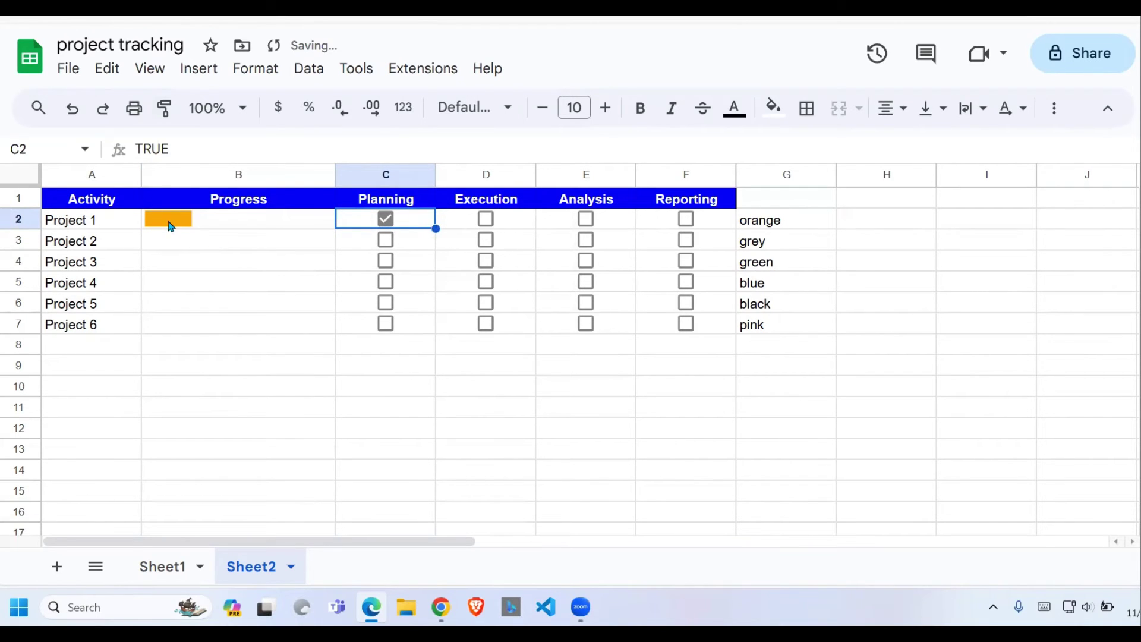
{"action": "left_click", "coordinate": [485, 219]}
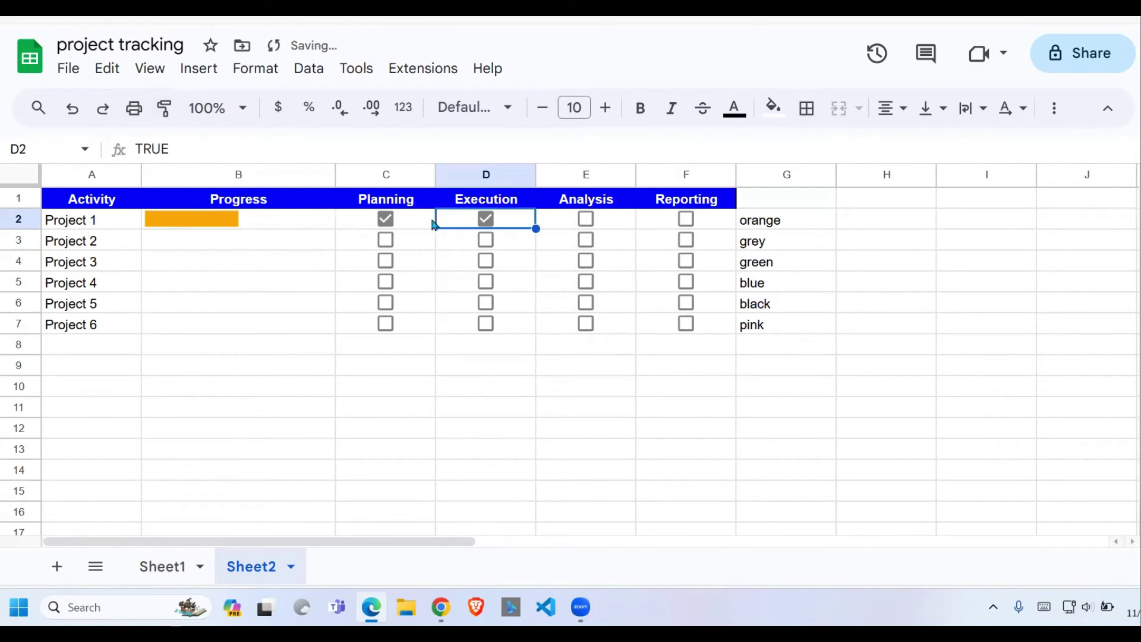
{"action": "left_click", "coordinate": [587, 219]}
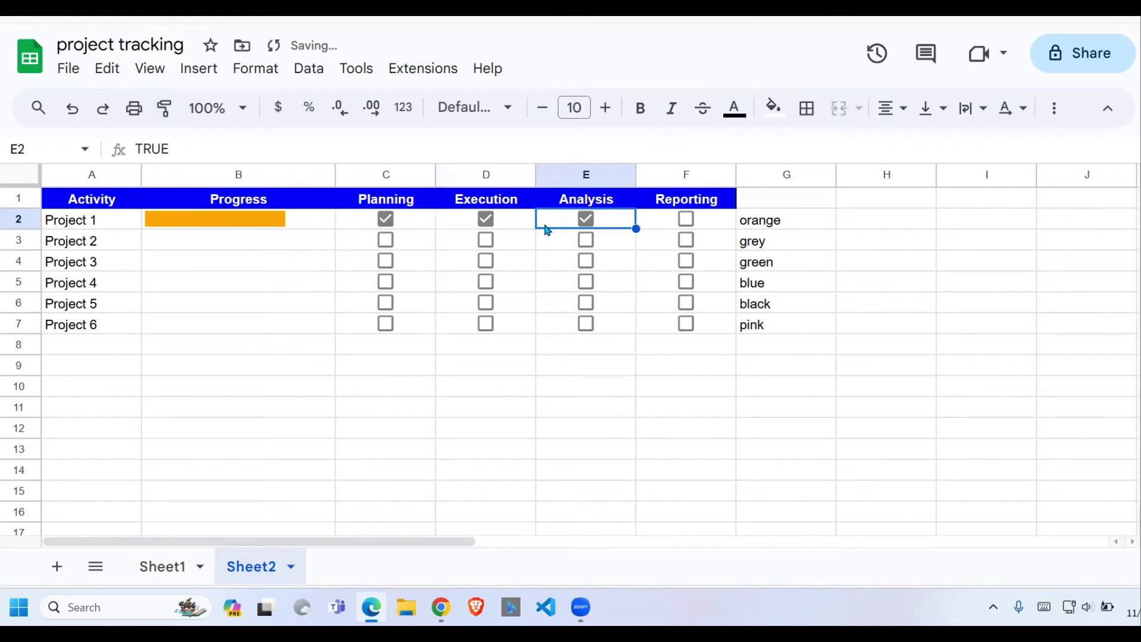
{"action": "left_click", "coordinate": [687, 219]}
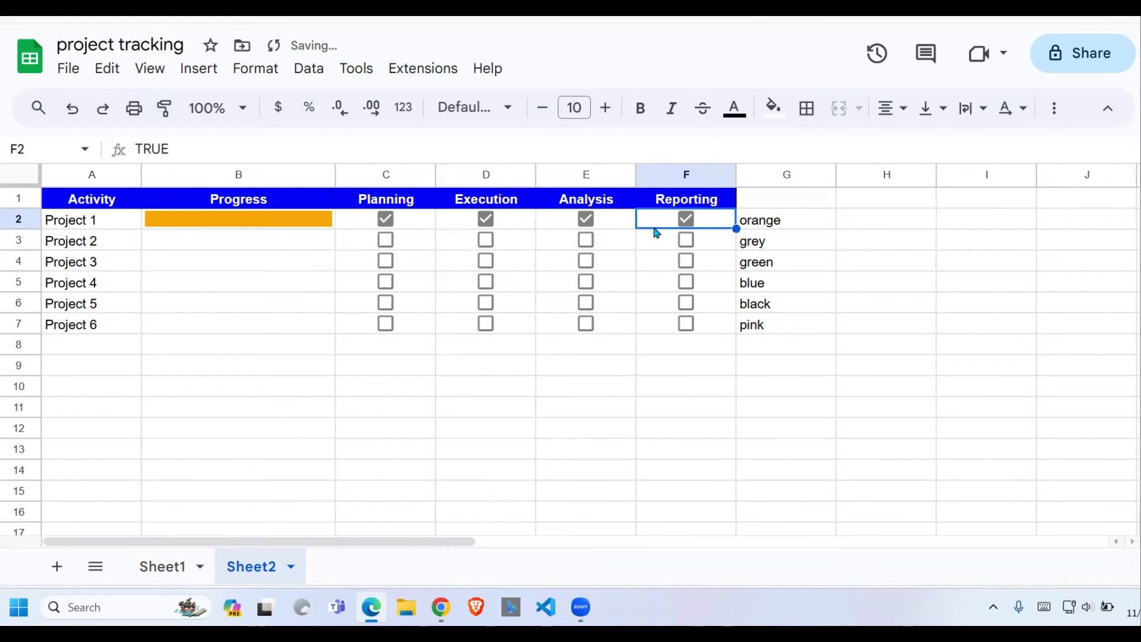
{"action": "left_click", "coordinate": [687, 220]}
{"action": "left_click", "coordinate": [586, 219]}
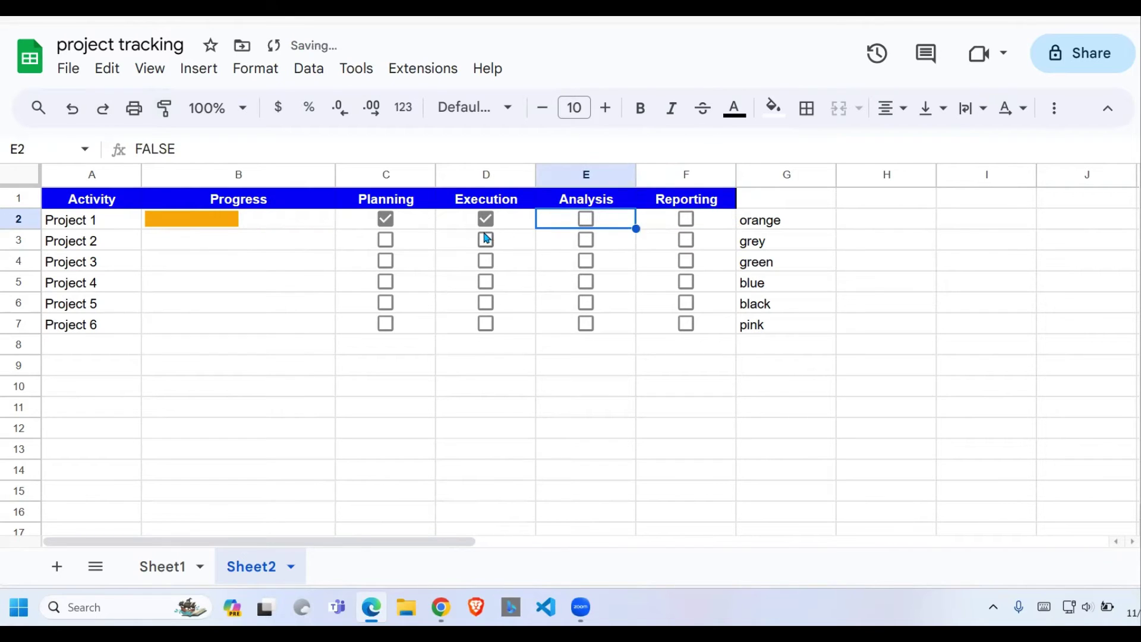
{"action": "left_click", "coordinate": [486, 219]}
Fill B2's sparkline formula down to B7 with Ctrl+D.
{"action": "left_click_drag", "start_coordinate": [279, 228], "coordinate": [323, 326]}
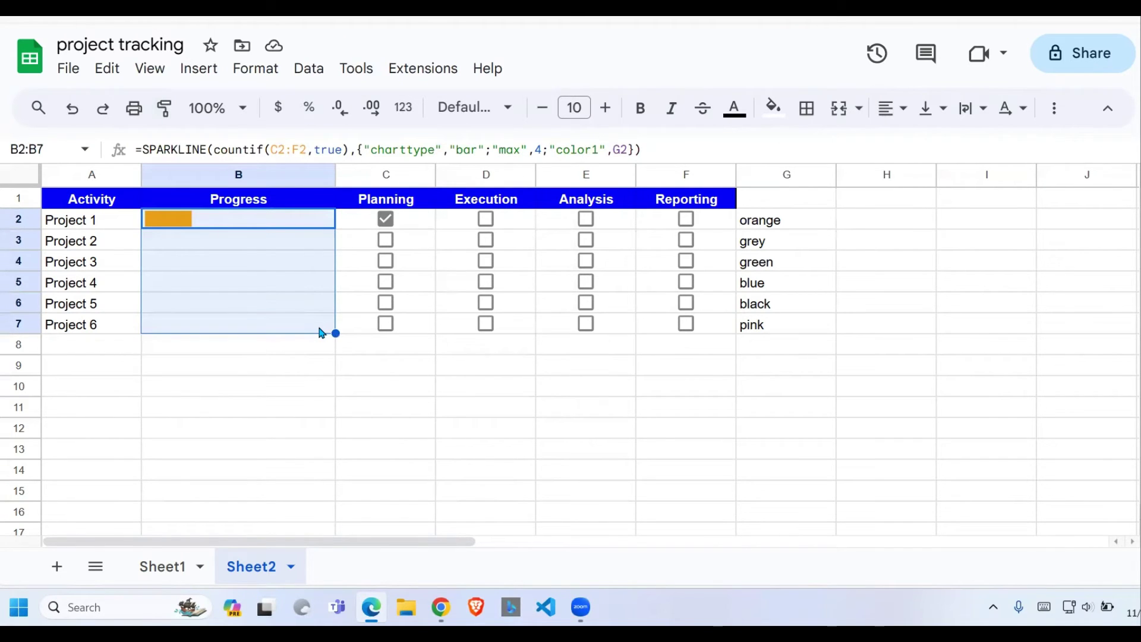
{"action": "key", "text": "ctrl+d"}
{"action": "left_click", "coordinate": [287, 331]}
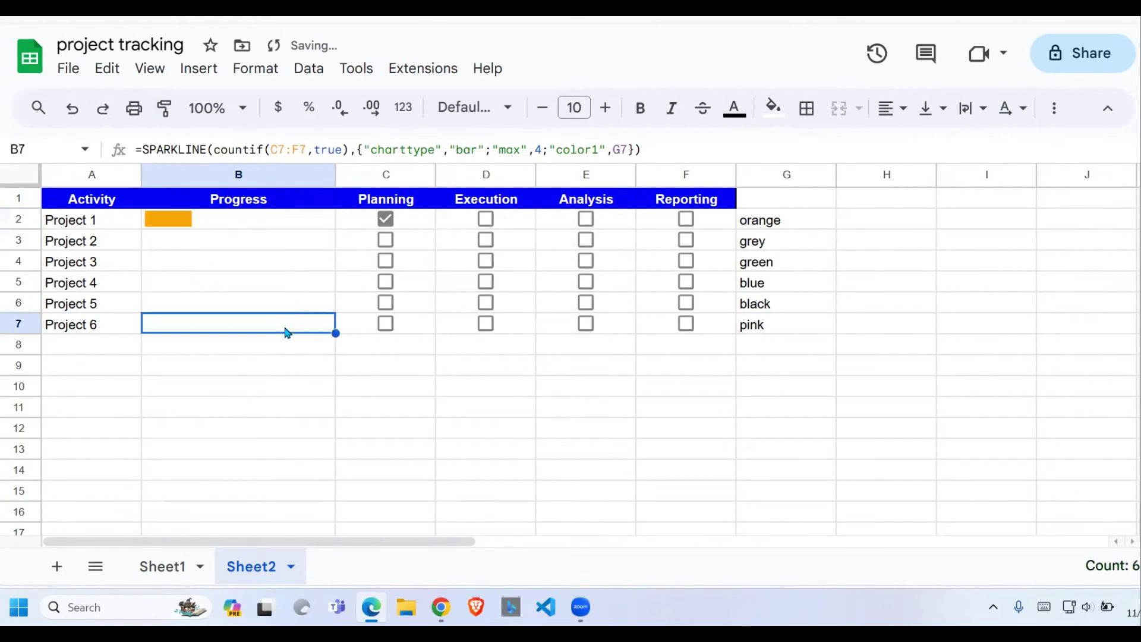
{"action": "left_click", "coordinate": [273, 245]}
{"action": "left_click", "coordinate": [275, 295]}
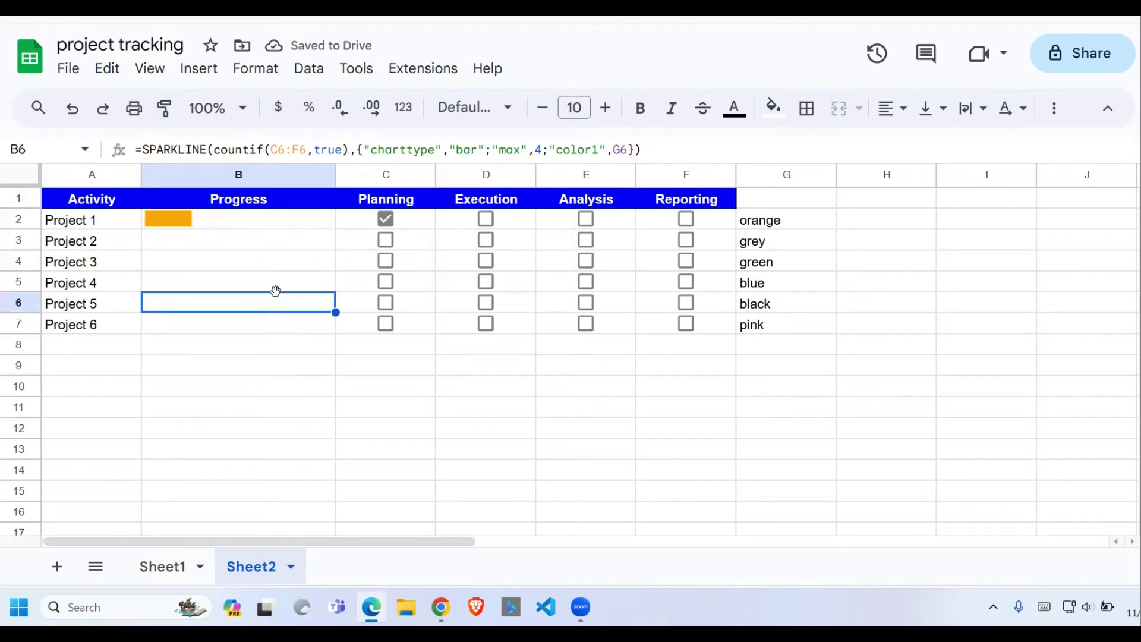
Tick Planning for Projects 2–6, Execution for Projects 2–6, and Analysis for Project 3.
{"action": "left_click", "coordinate": [388, 241]}
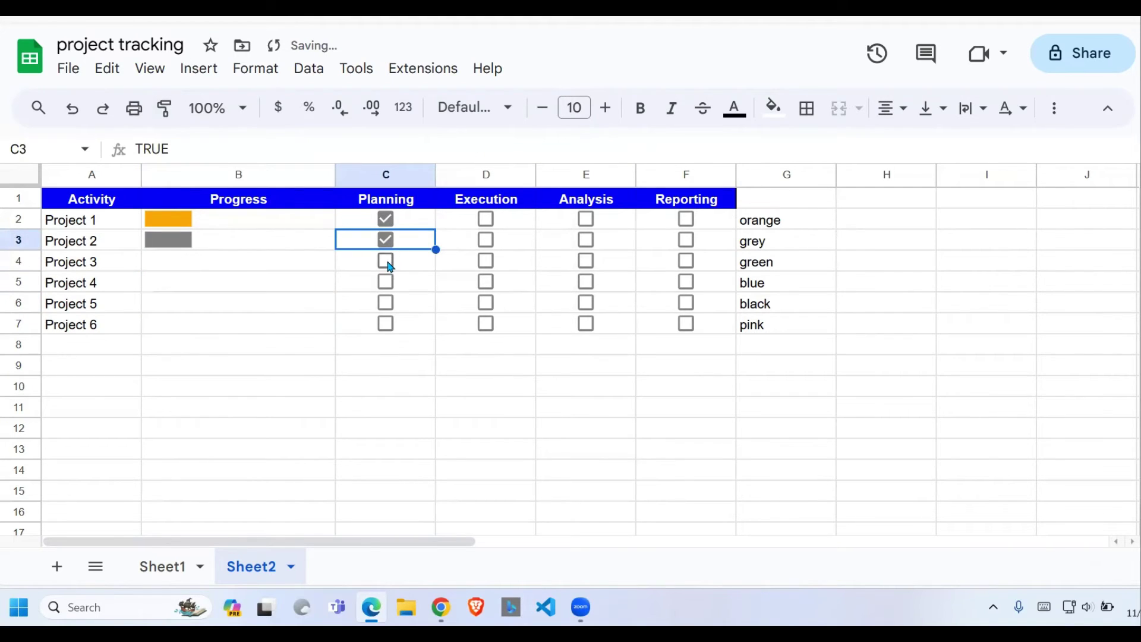
{"action": "left_click", "coordinate": [386, 261]}
{"action": "left_click", "coordinate": [386, 282]}
{"action": "left_click", "coordinate": [386, 303]}
{"action": "left_click", "coordinate": [386, 324]}
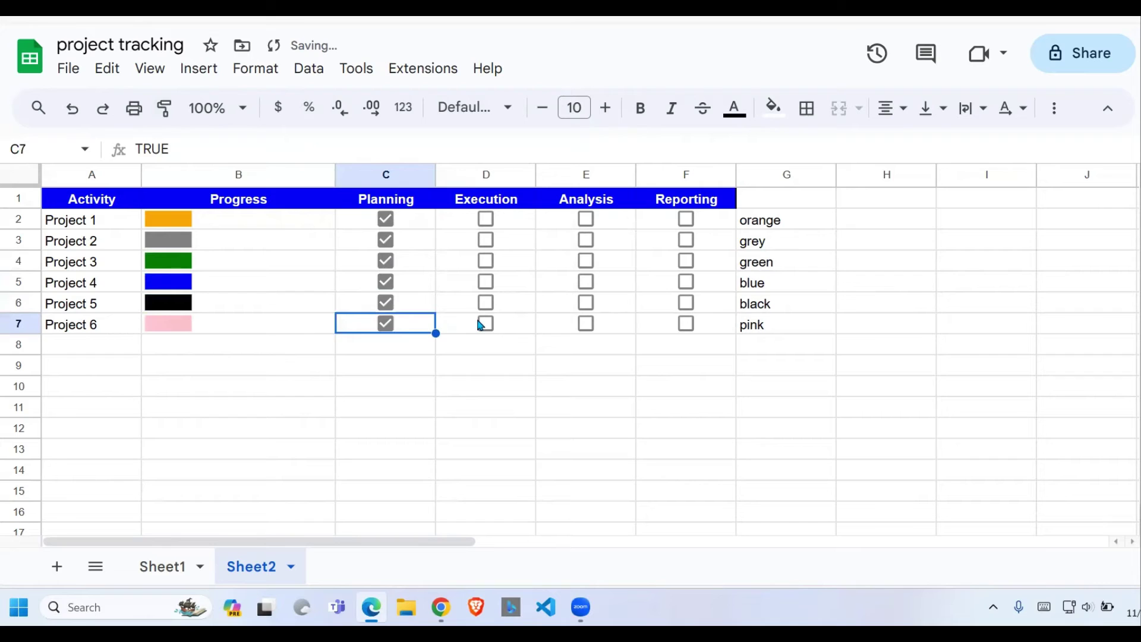
{"action": "left_click", "coordinate": [486, 324]}
{"action": "left_click", "coordinate": [486, 303]}
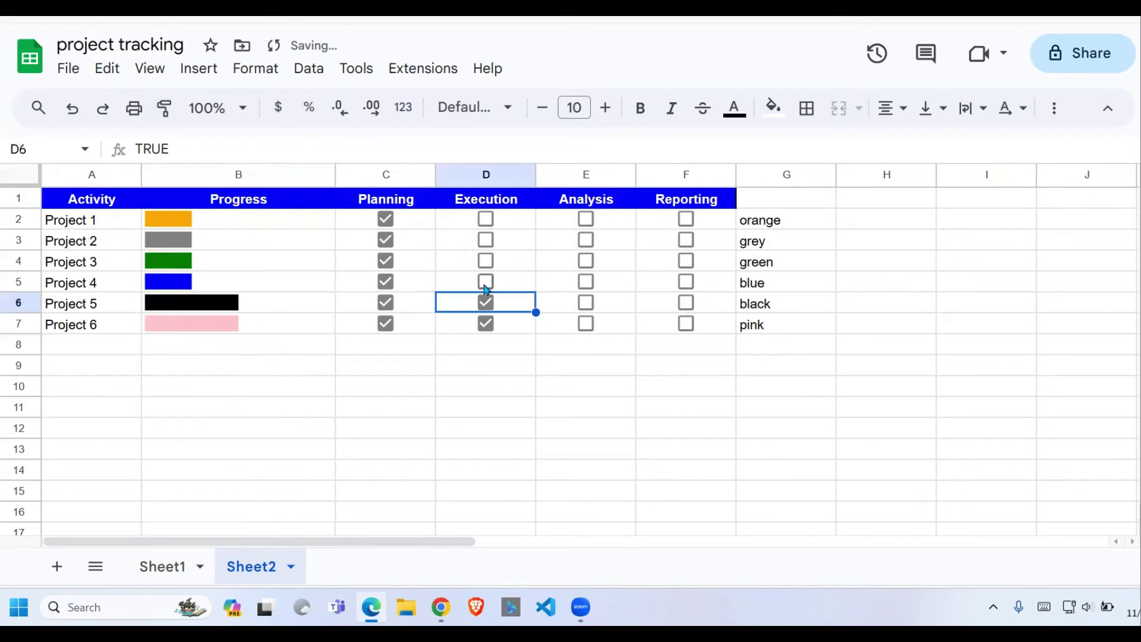
{"action": "left_click", "coordinate": [487, 282]}
{"action": "left_click", "coordinate": [586, 261]}
{"action": "left_click", "coordinate": [486, 260]}
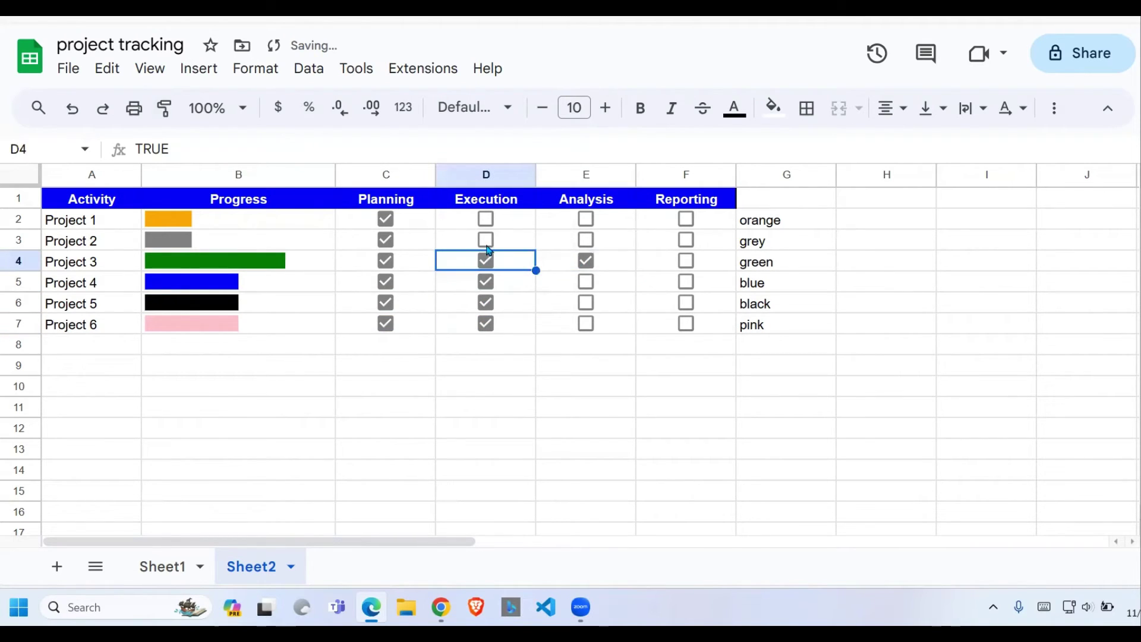
{"action": "left_click", "coordinate": [486, 240]}
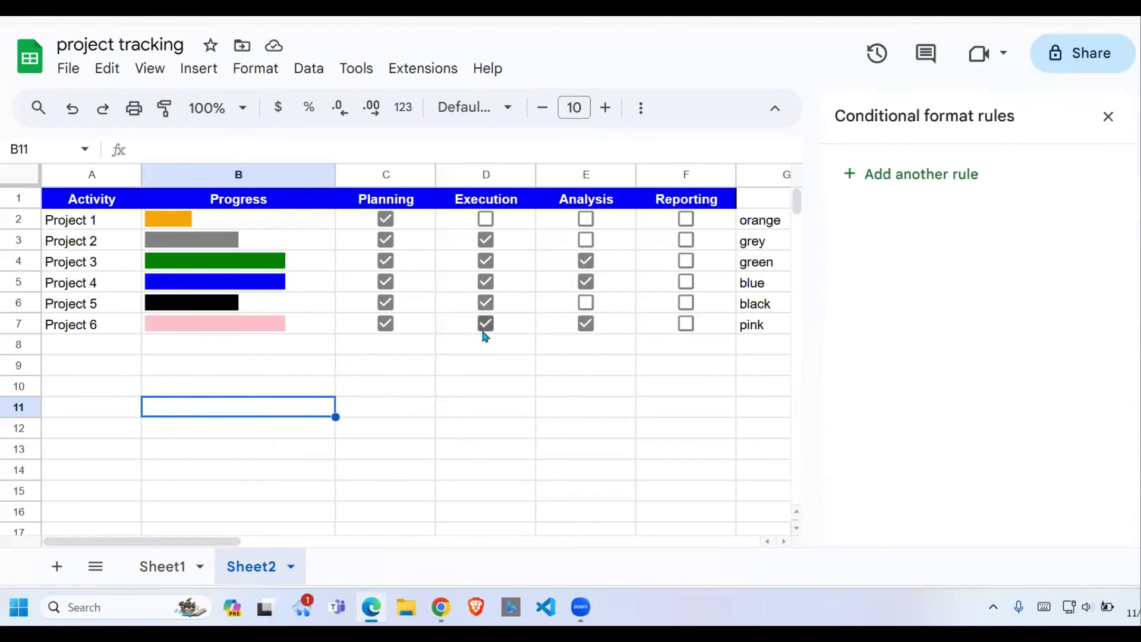
Tick Project 3's Reporting checkbox in F4, completing the row.
{"action": "left_click", "coordinate": [685, 261]}
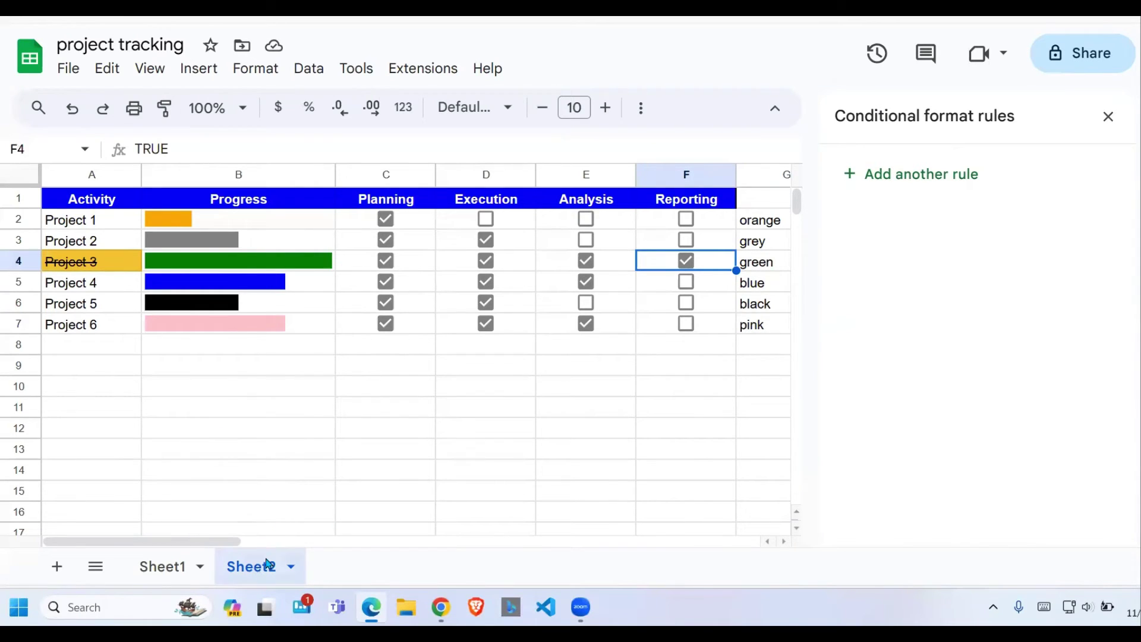
{"action": "left_click", "coordinate": [316, 439]}
{"action": "left_click", "coordinate": [333, 493]}
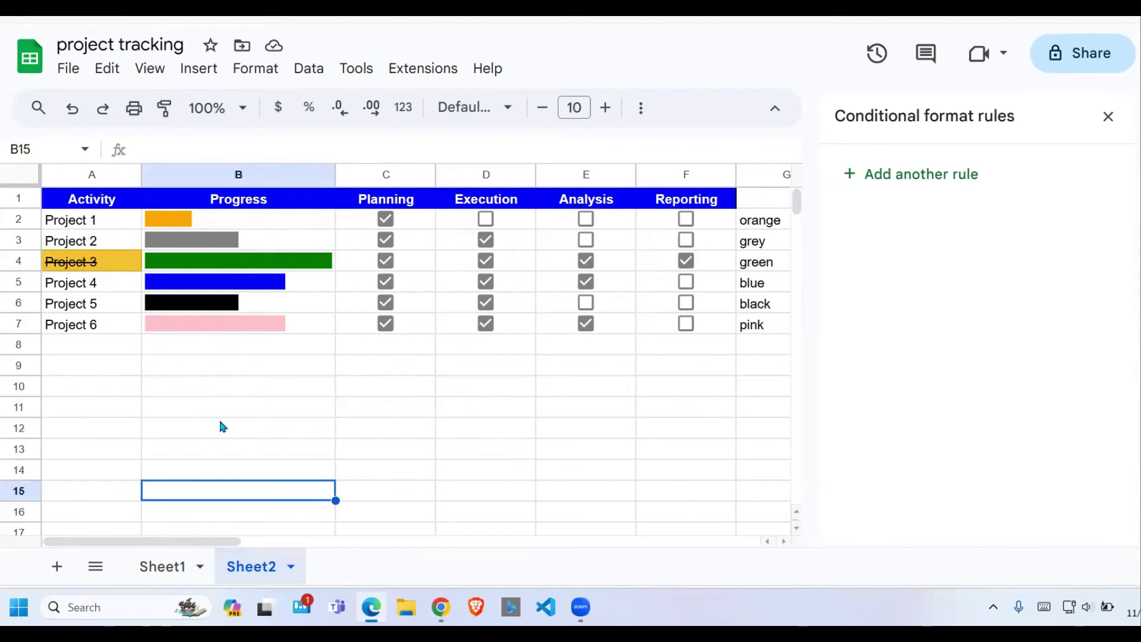
Enter =COUNTIF(C2:F2,TRUE)=4 in B10 to test Project 1's completion.
{"action": "left_click", "coordinate": [225, 392]}
{"action": "type", "text": "=COU"}
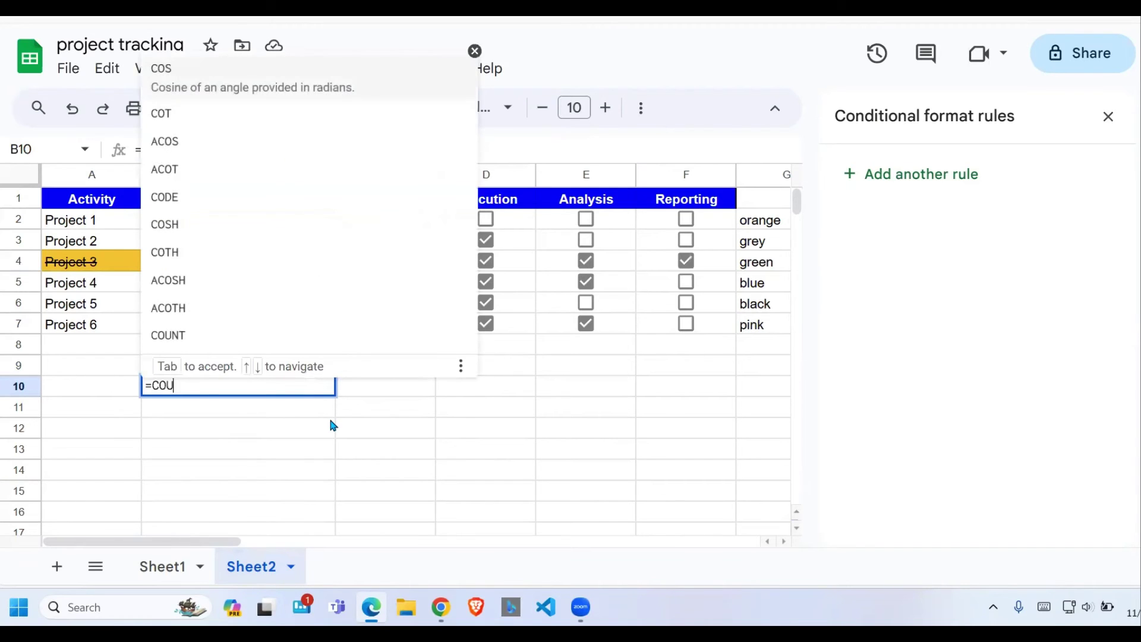
{"action": "type", "text": "NTIF("}
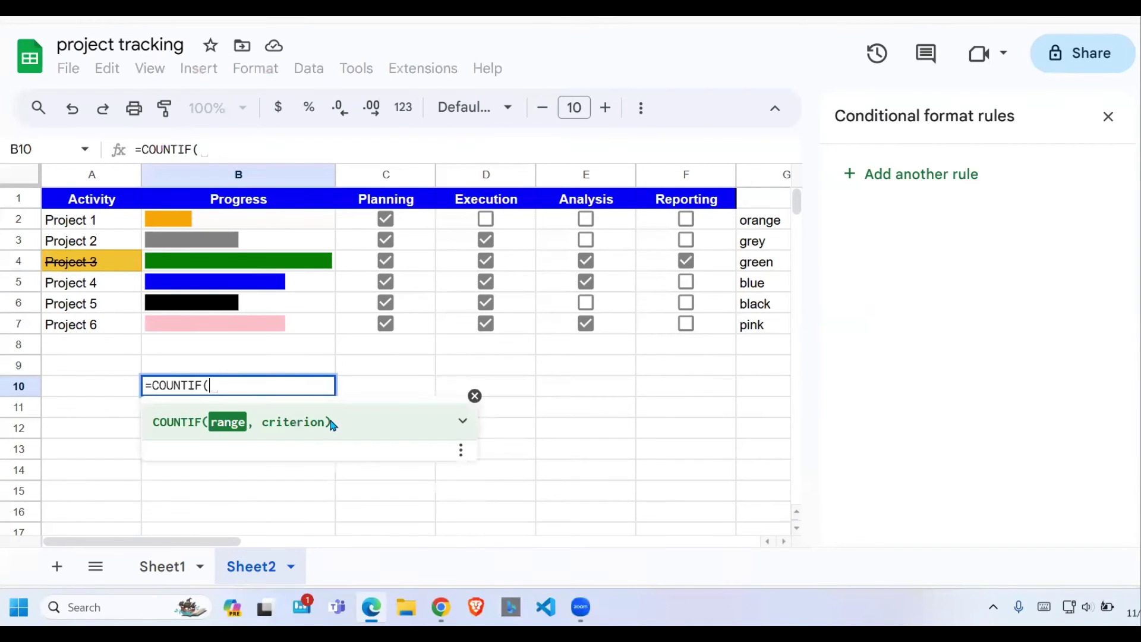
{"action": "left_click_drag", "start_coordinate": [374, 221], "coordinate": [684, 223]}
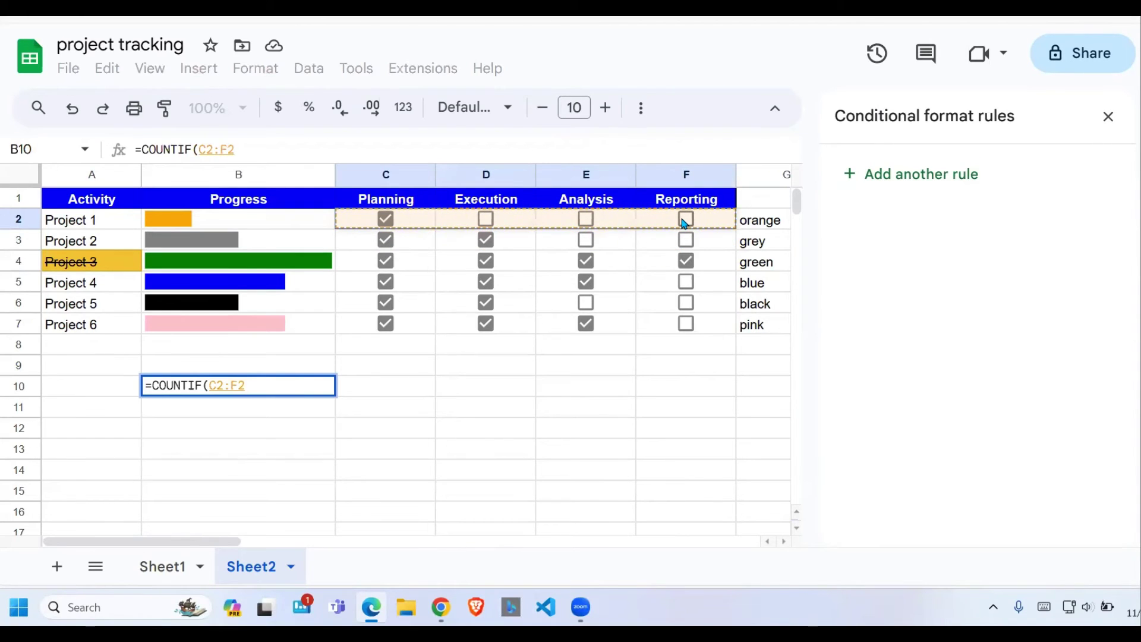
{"action": "type", "text": ")"}
{"action": "key", "text": "BackSpace"}
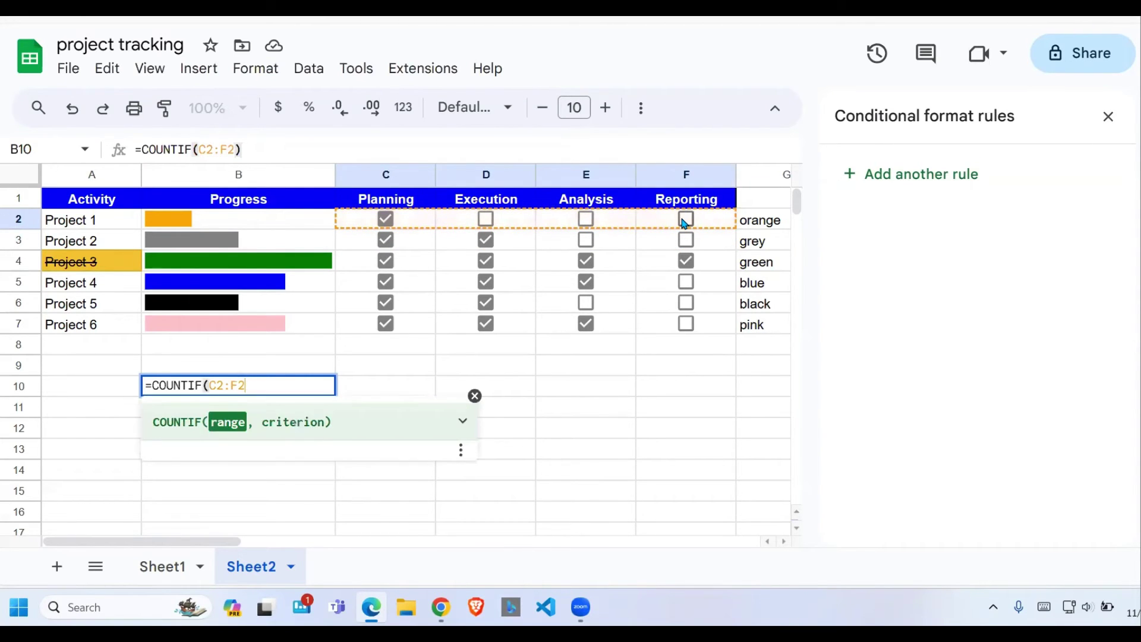
{"action": "type", "text": ",TR"}
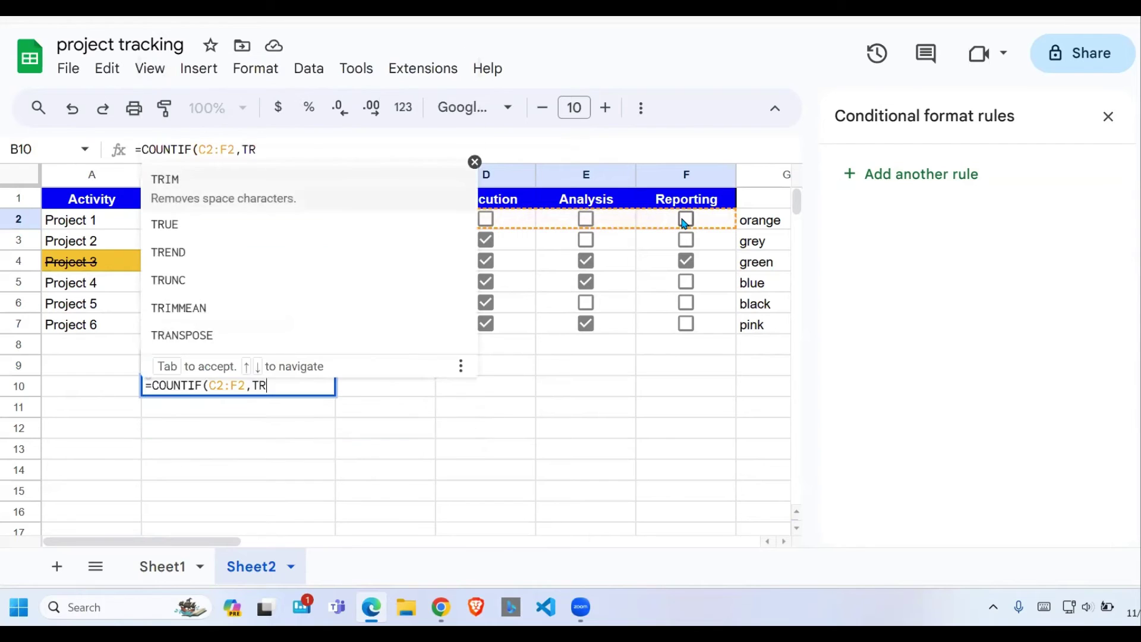
{"action": "type", "text": "UE)"}
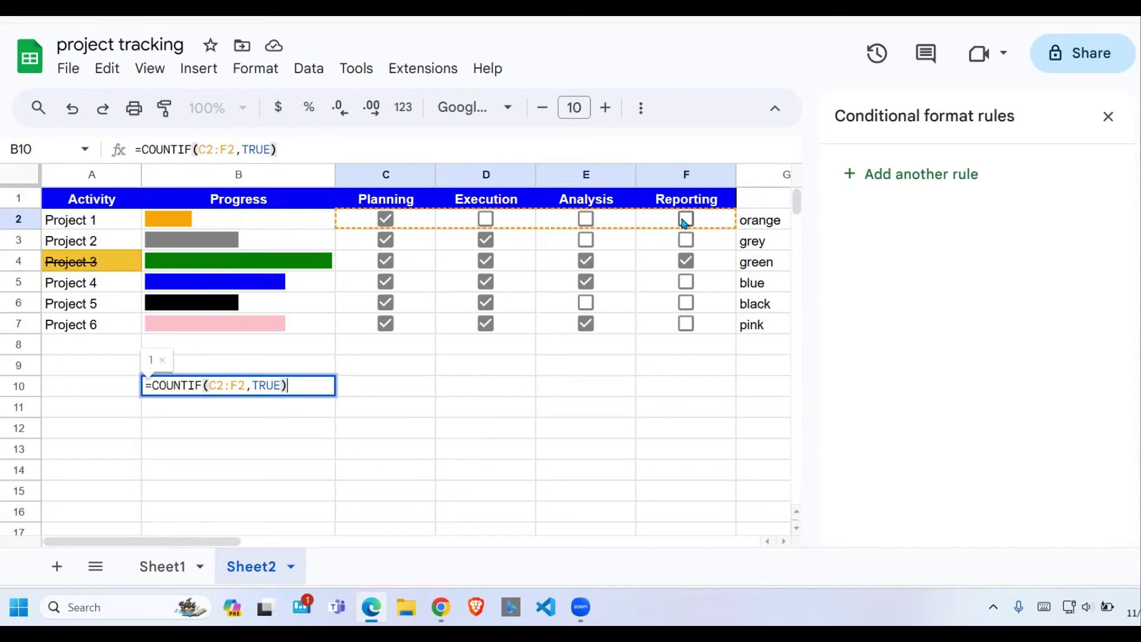
{"action": "type", "text": "="}
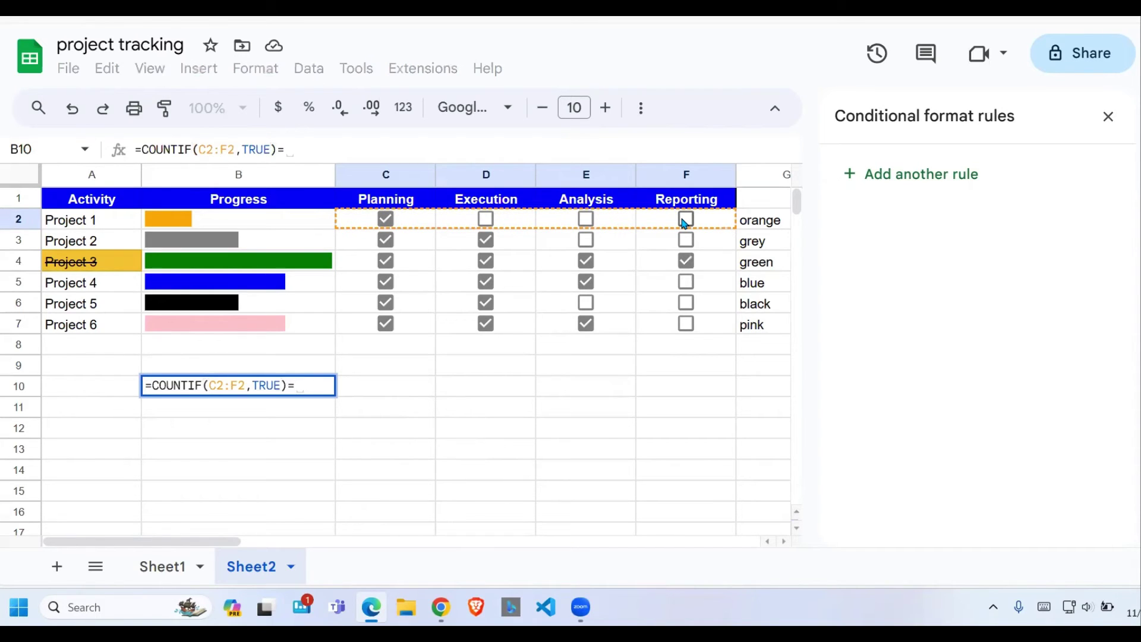
{"action": "type", "text": "4"}
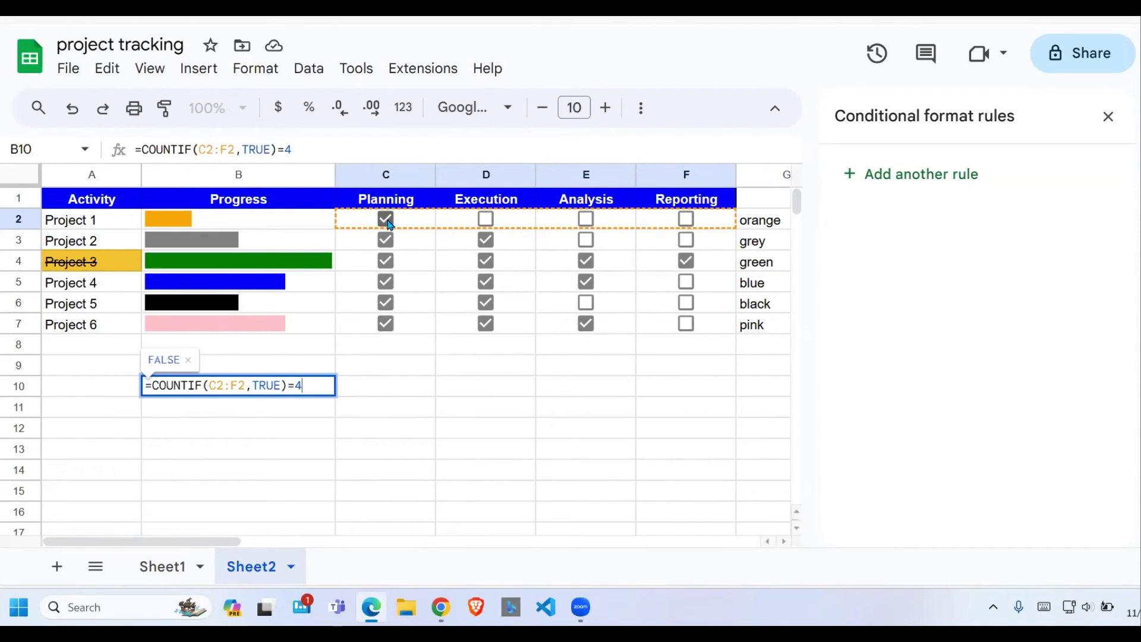
Tick Project 1's Execution, Analysis and Reporting stages so B10 reads TRUE.
{"action": "left_click", "coordinate": [485, 220]}
{"action": "left_click", "coordinate": [383, 386]}
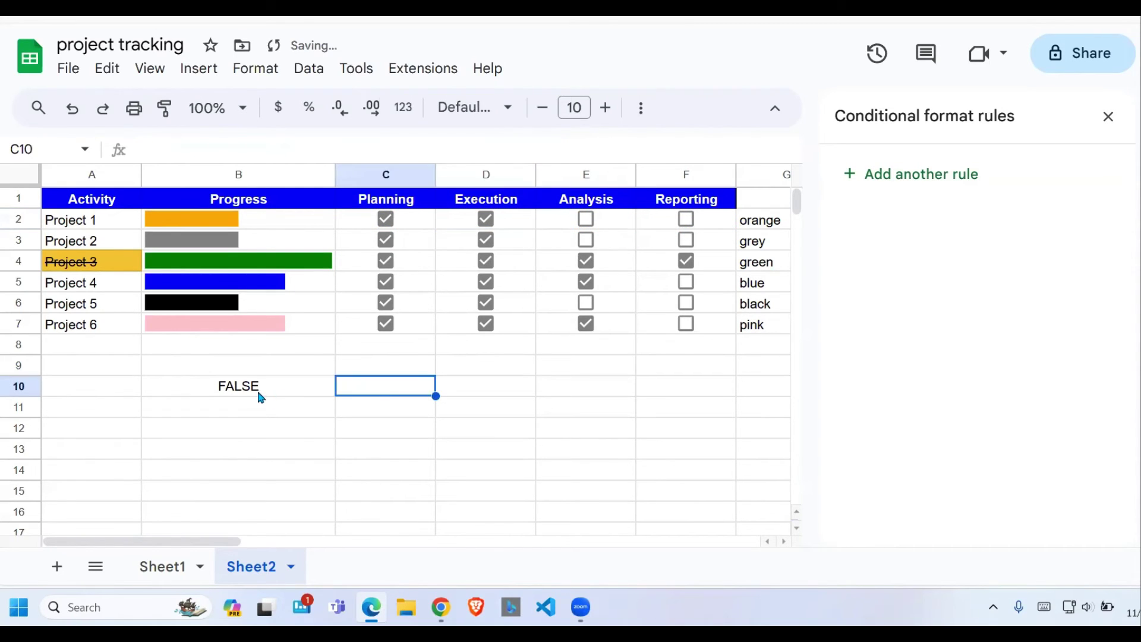
{"action": "left_click", "coordinate": [259, 391]}
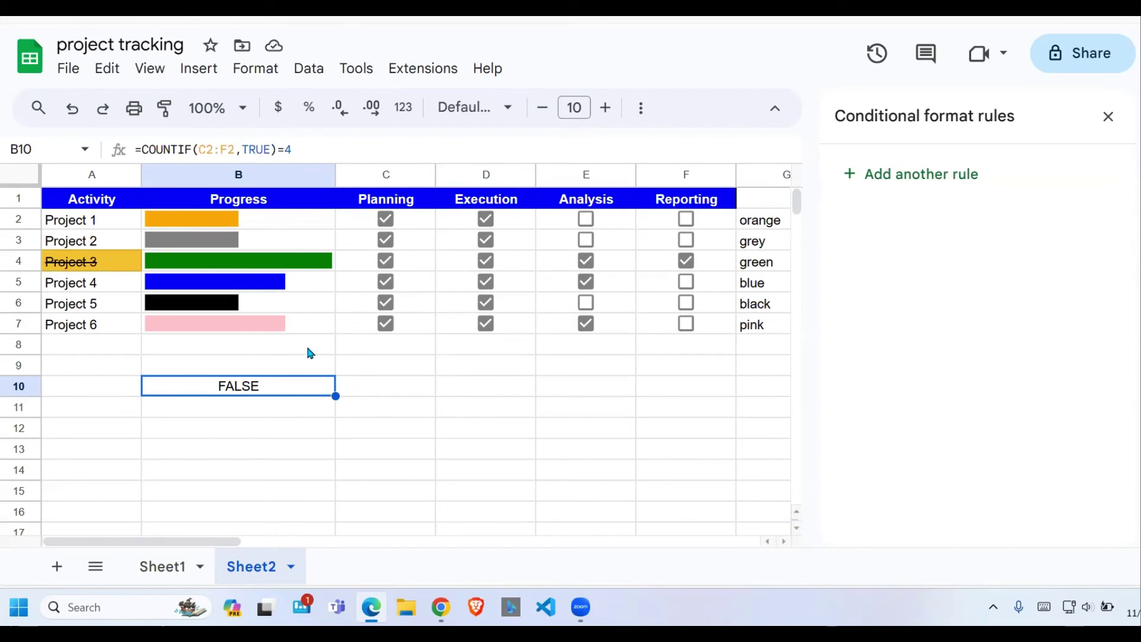
{"action": "left_click", "coordinate": [586, 219]}
{"action": "left_click", "coordinate": [686, 219]}
{"action": "left_click", "coordinate": [255, 397]}
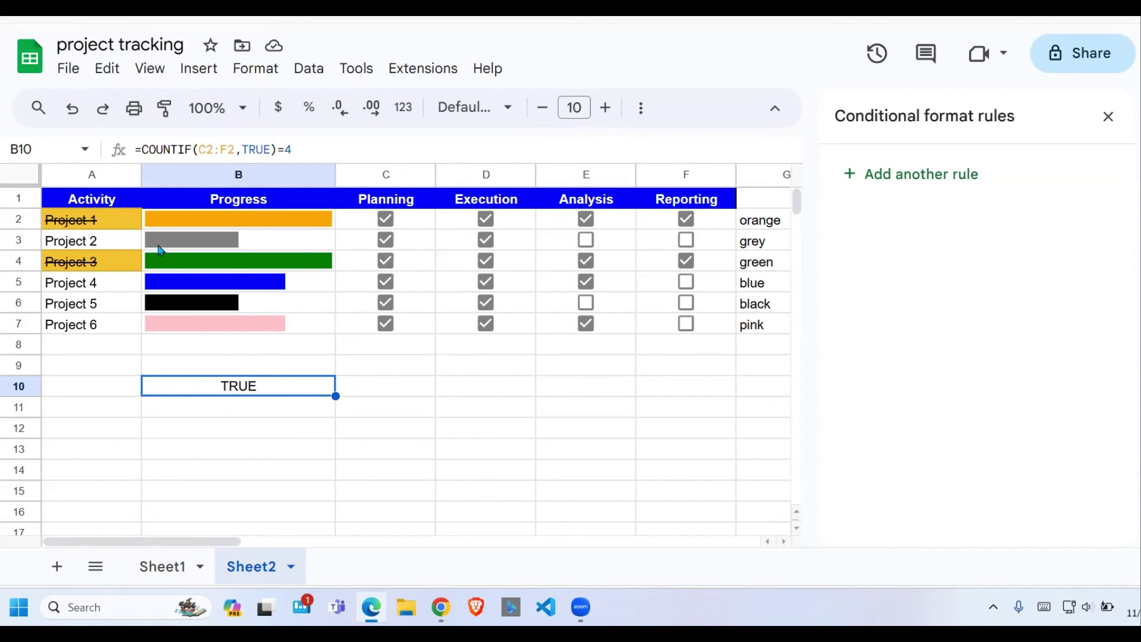
{"action": "left_click_drag", "start_coordinate": [119, 226], "coordinate": [109, 333]}
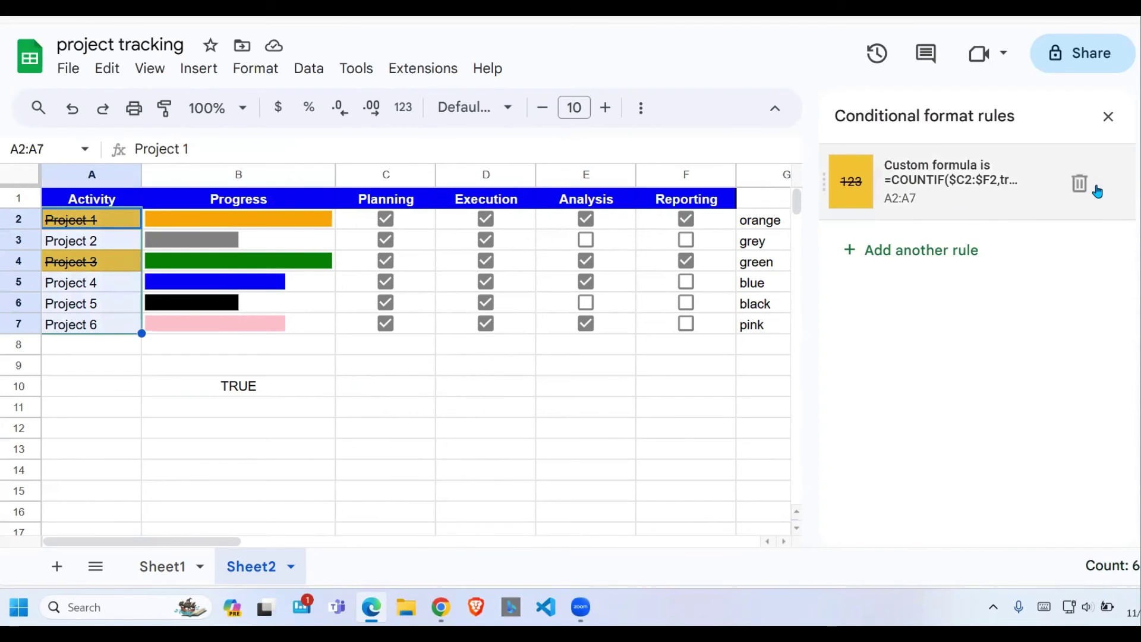
Delete the old strikethrough rule and untick Project 6's Planning stage.
{"action": "left_click", "coordinate": [1079, 186]}
{"action": "left_click", "coordinate": [274, 391]}
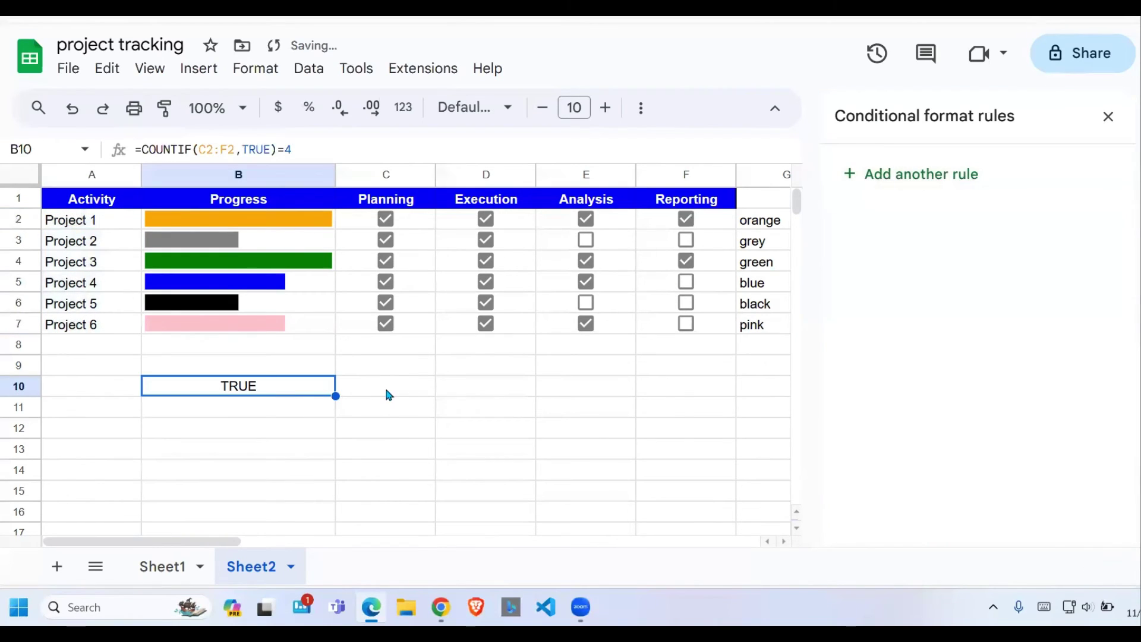
{"action": "left_click", "coordinate": [283, 410]}
{"action": "left_click", "coordinate": [386, 326]}
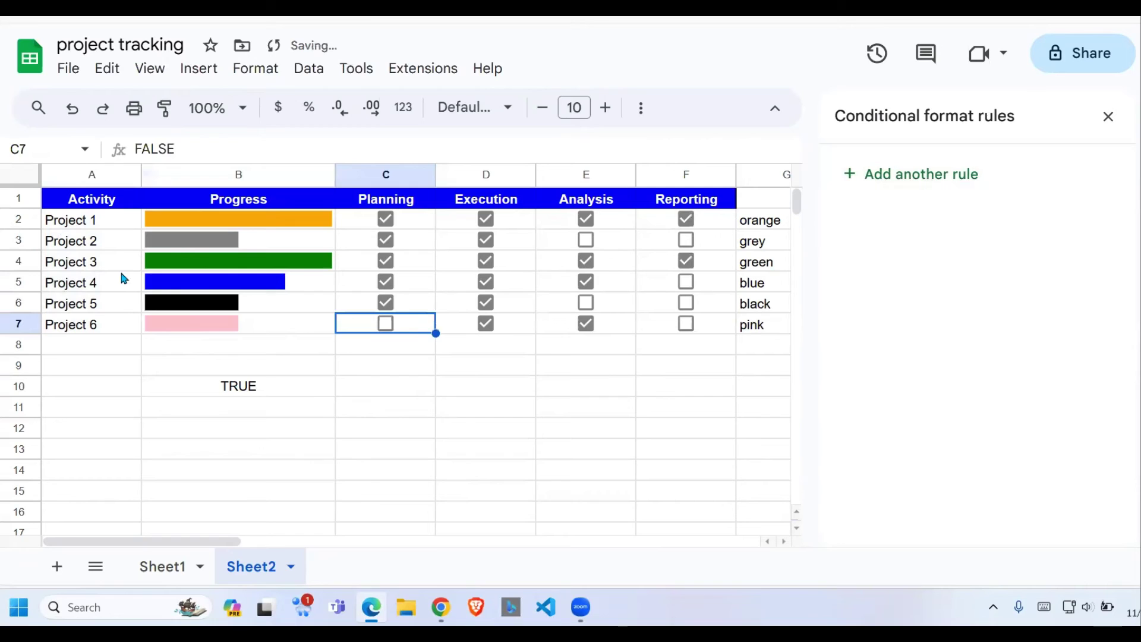
Copy the completion condition text from the test formula in B10.
{"action": "left_click", "coordinate": [248, 390]}
{"action": "left_click_drag", "start_coordinate": [308, 149], "coordinate": [139, 148]}
{"action": "key", "text": "ctrl+c"}
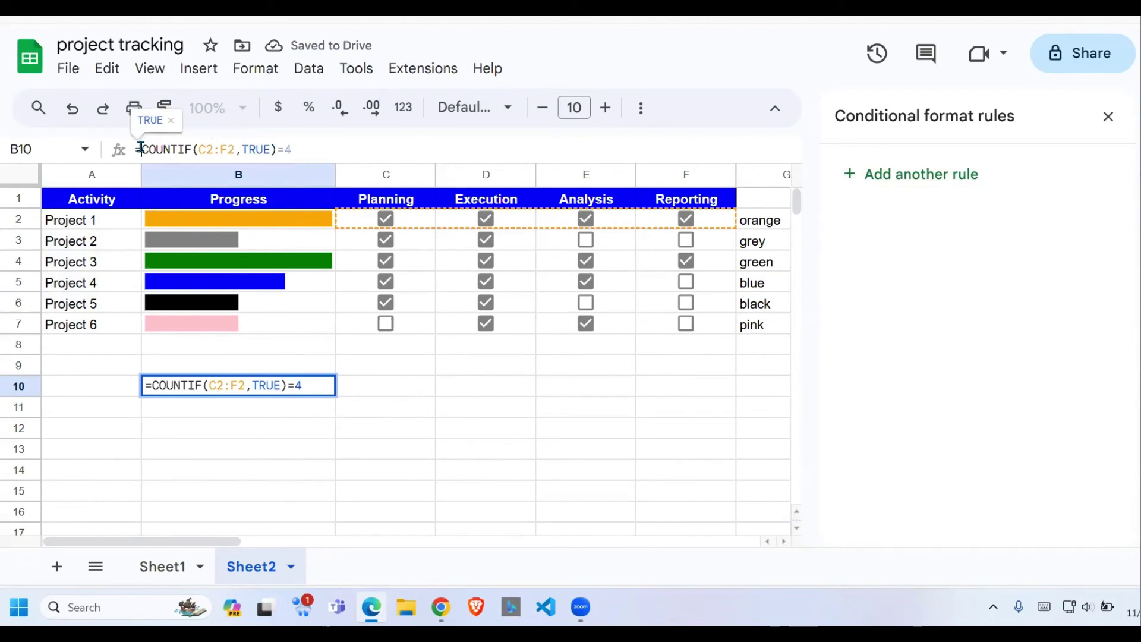
{"action": "key", "text": "Escape"}
{"action": "key", "text": "Up"}
{"action": "key", "text": "Up"}
{"action": "key", "text": "Up"}
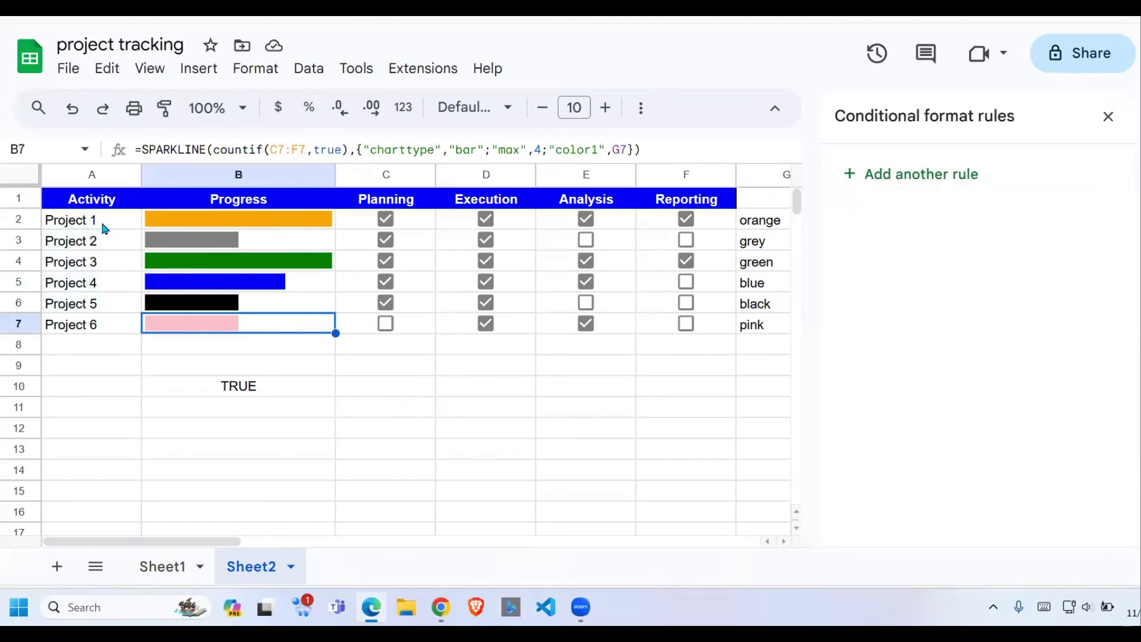
Start a new conditional formatting rule on A2:A7 using 'Custom formula is'.
{"action": "left_click_drag", "start_coordinate": [101, 219], "coordinate": [96, 333]}
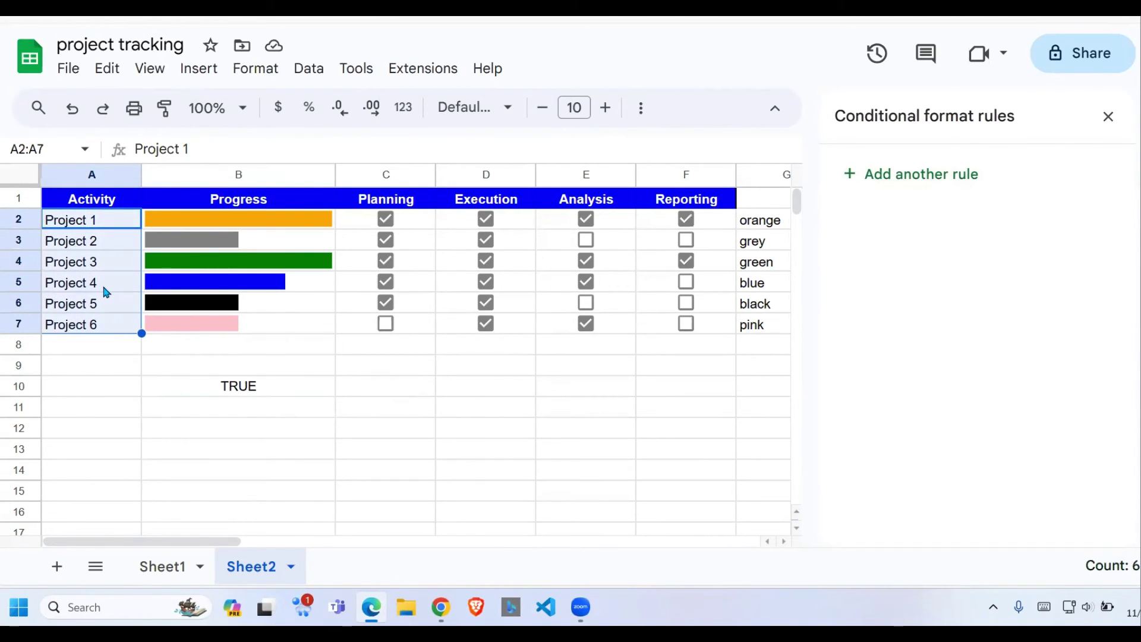
{"action": "left_click", "coordinate": [254, 69]}
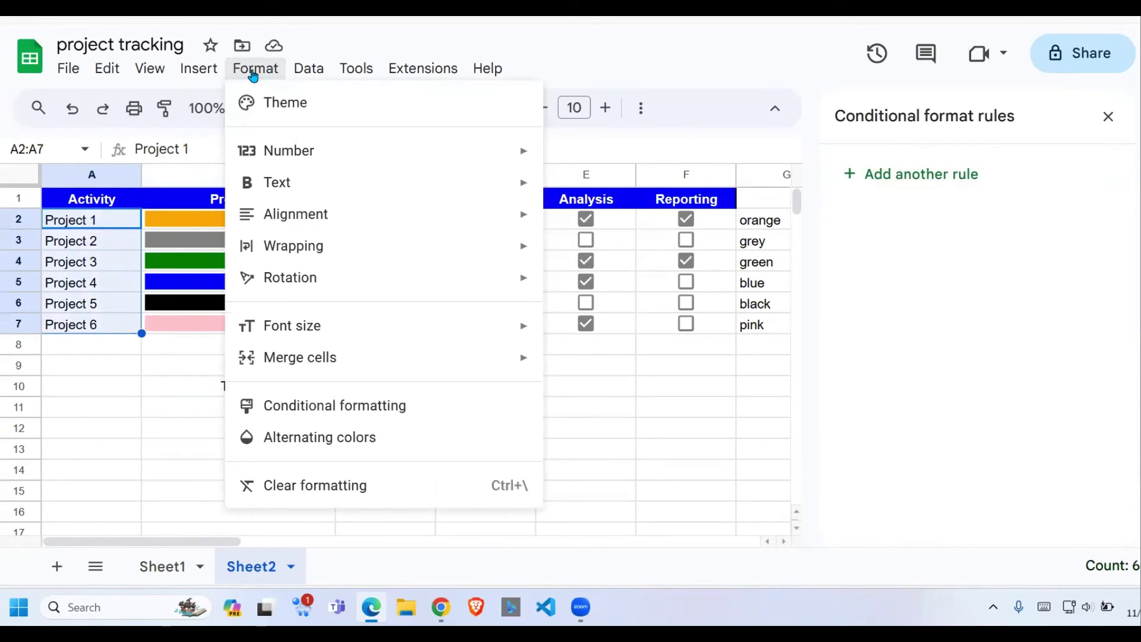
{"action": "left_click", "coordinate": [387, 406]}
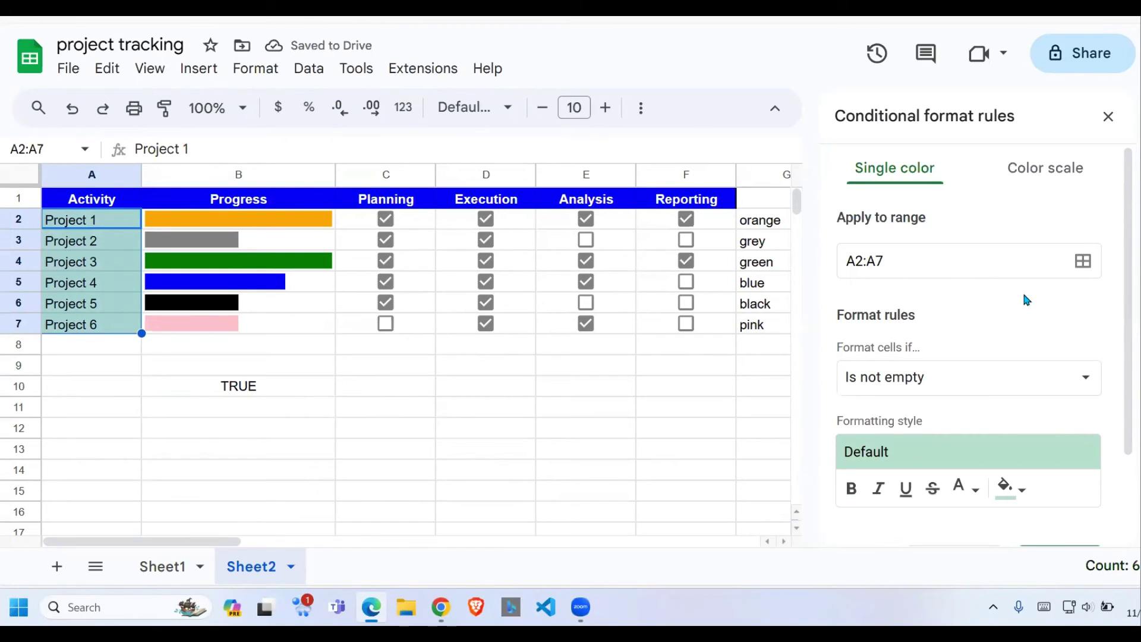
{"action": "left_click", "coordinate": [1089, 382]}
{"action": "left_click_drag", "start_coordinate": [1034, 387], "coordinate": [1037, 569]}
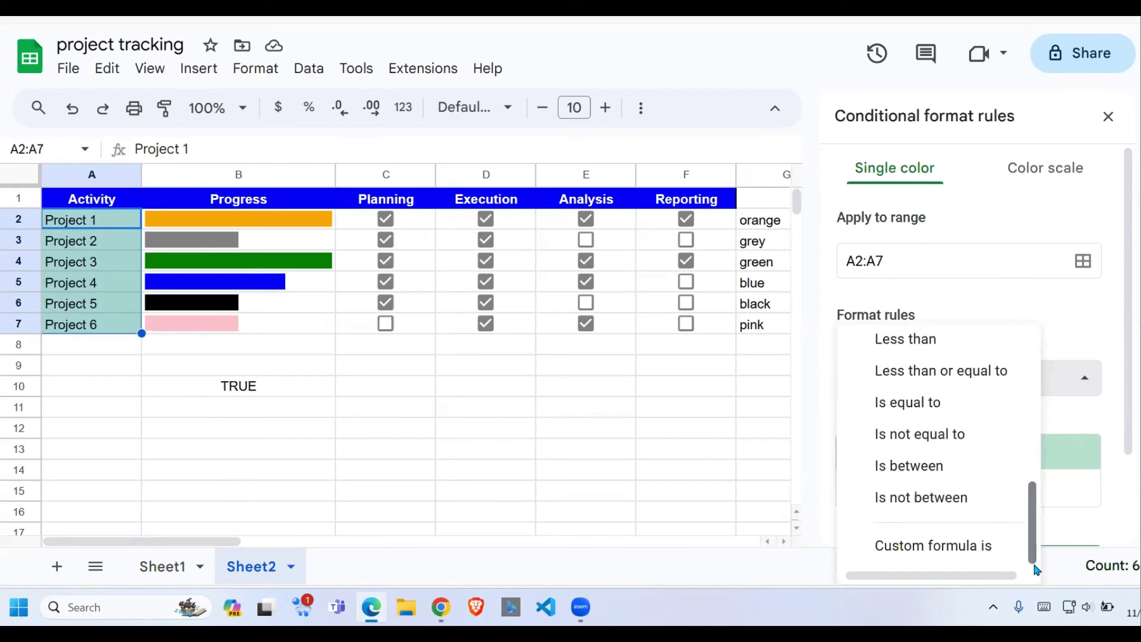
{"action": "left_click", "coordinate": [977, 547]}
Enter the rule formula =COUNTIF($C2:$F2,TRUE)=4 with anchored columns.
{"action": "left_click", "coordinate": [892, 416]}
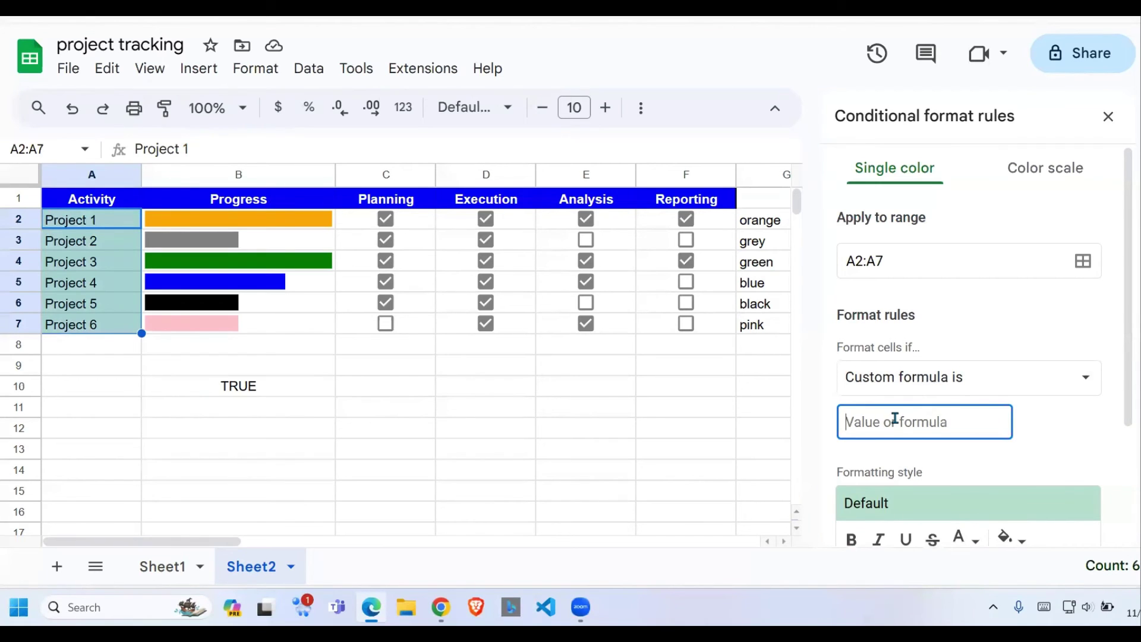
{"action": "key", "text": "ctrl+v"}
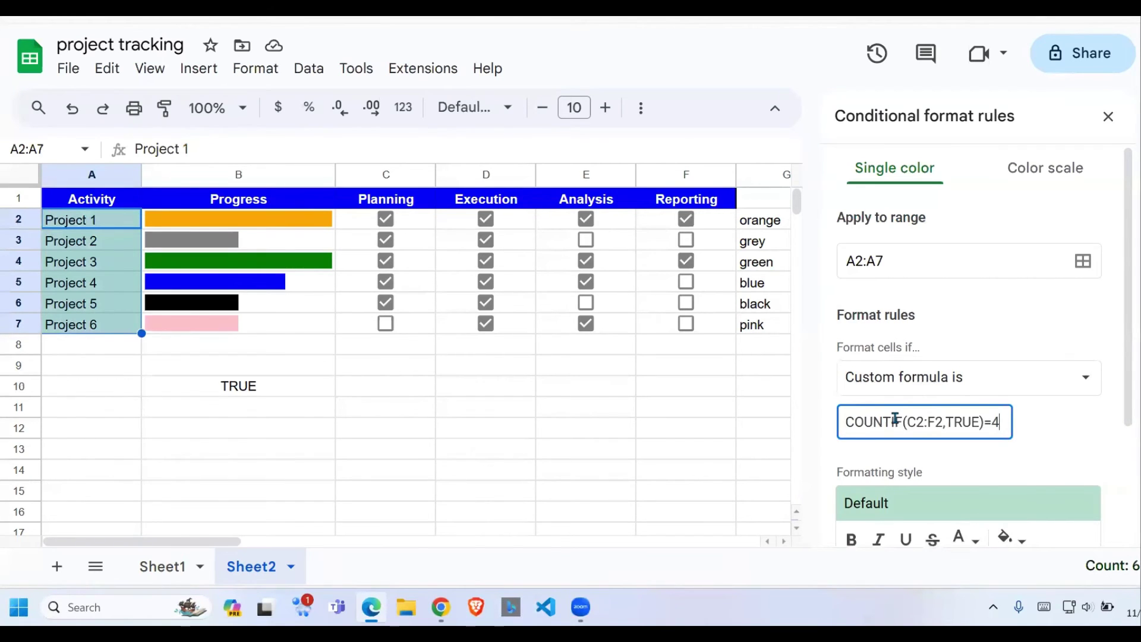
{"action": "left_click", "coordinate": [845, 423]}
{"action": "type", "text": "="}
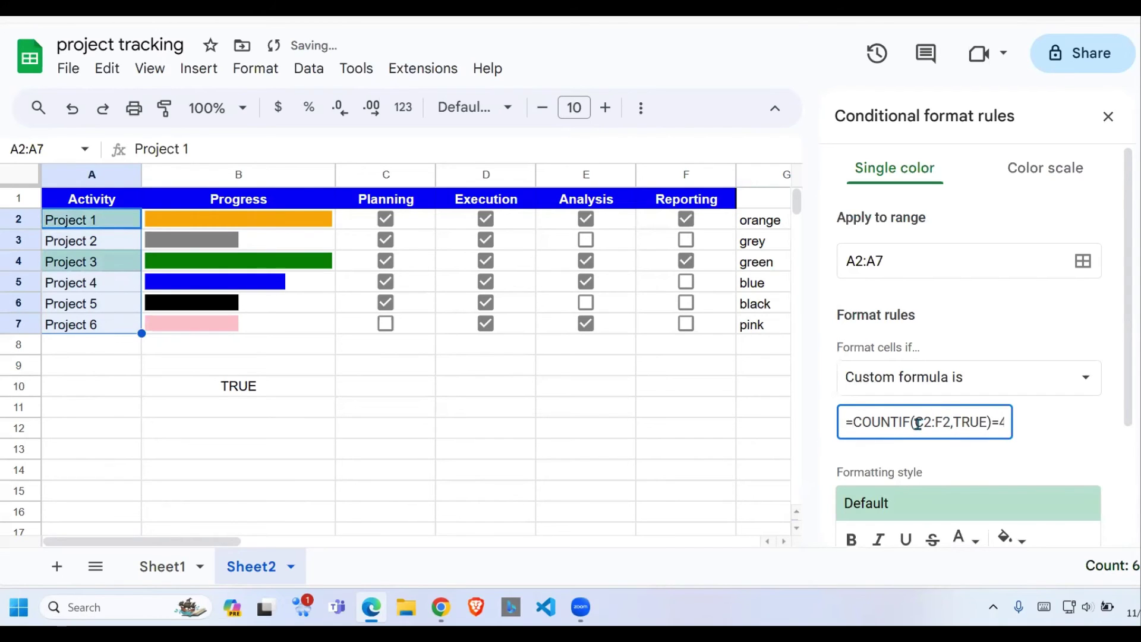
{"action": "left_click", "coordinate": [913, 424]}
{"action": "type", "text": "$"}
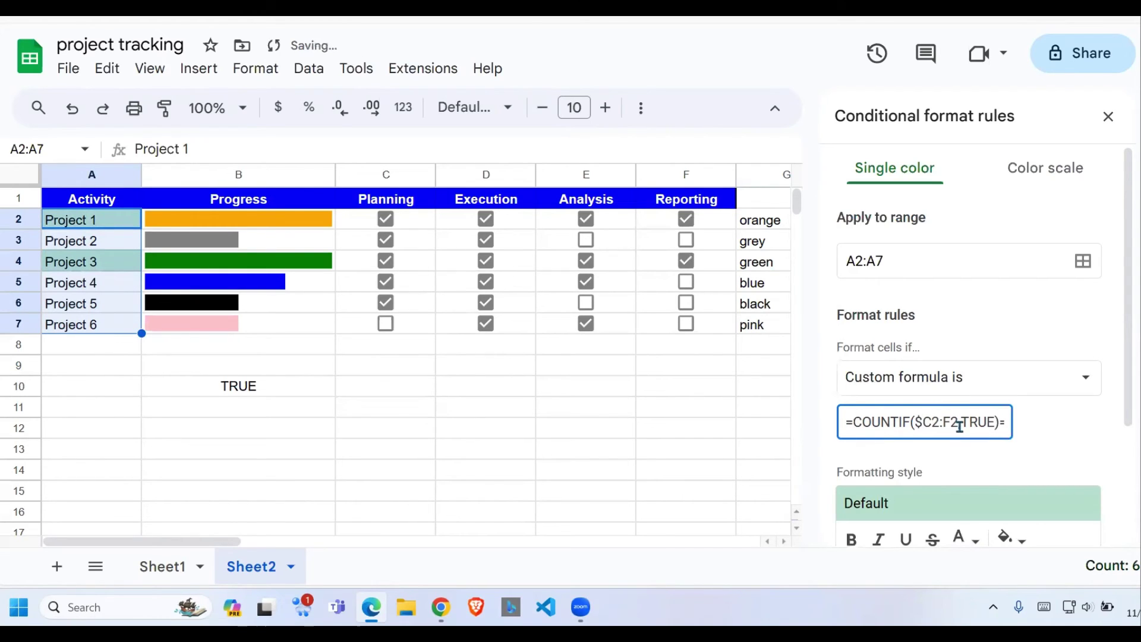
{"action": "left_click", "coordinate": [945, 422]}
{"action": "type", "text": "$"}
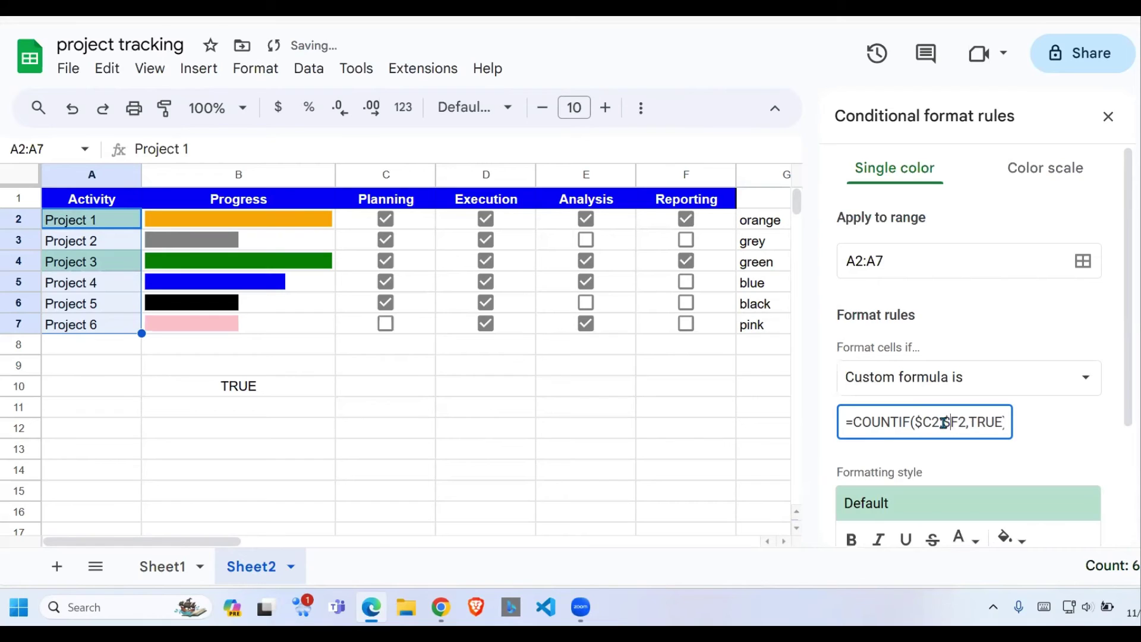
{"action": "scroll", "coordinate": [980, 437], "scroll_direction": "down", "scroll_amount": 2}
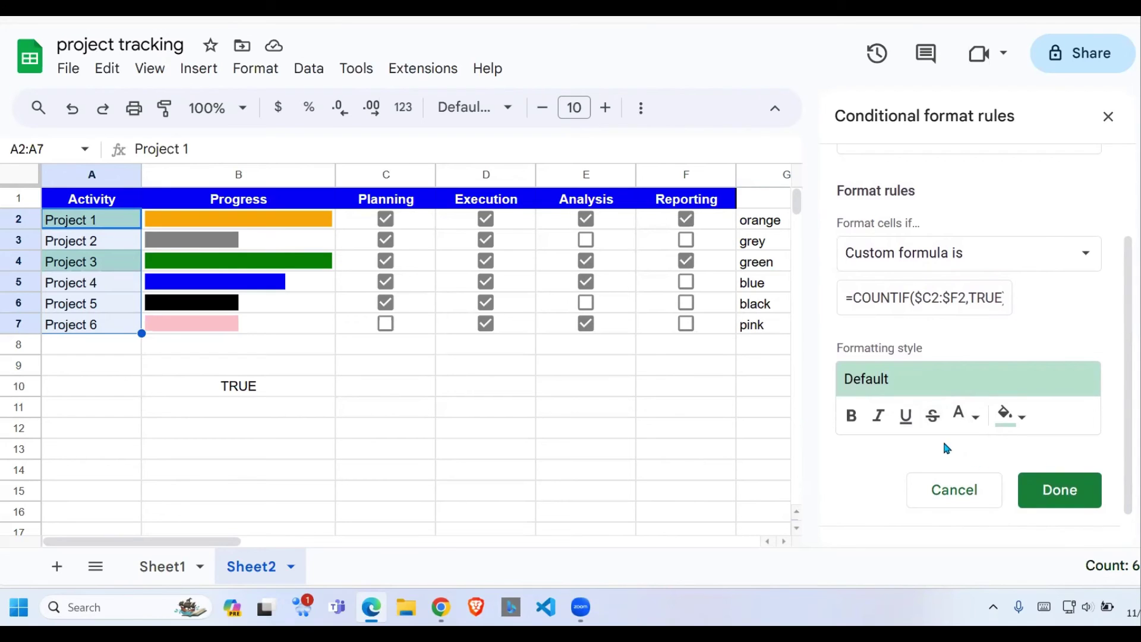
Give the rule strikethrough and a bright green fill, save it, and close the rules panel.
{"action": "left_click", "coordinate": [933, 416]}
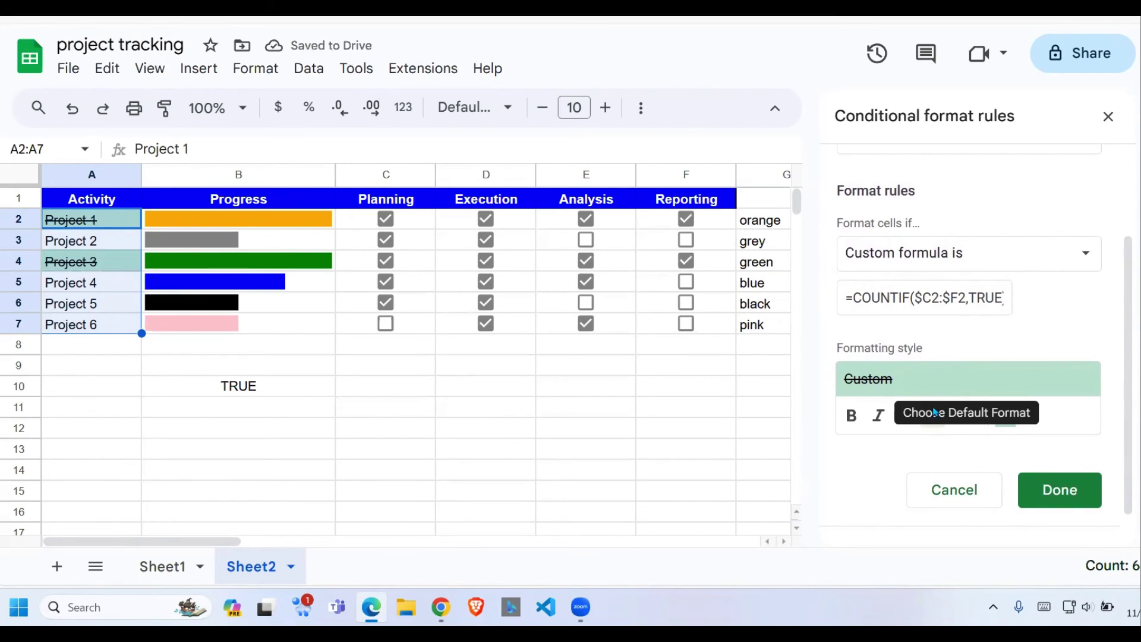
{"action": "left_click", "coordinate": [1018, 419]}
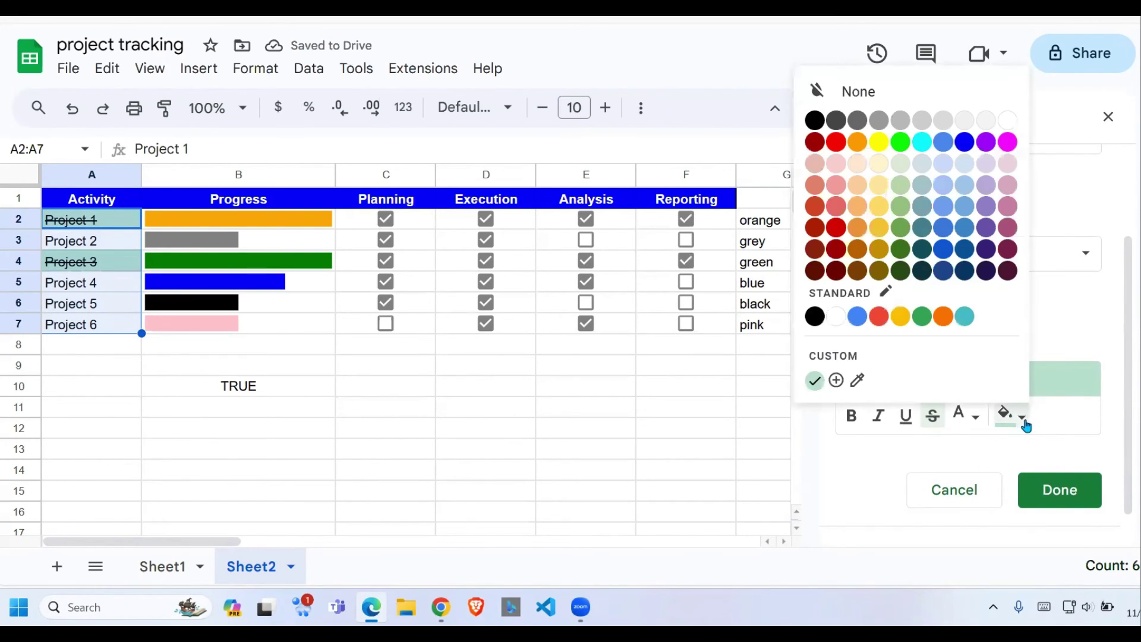
{"action": "left_click", "coordinate": [880, 232]}
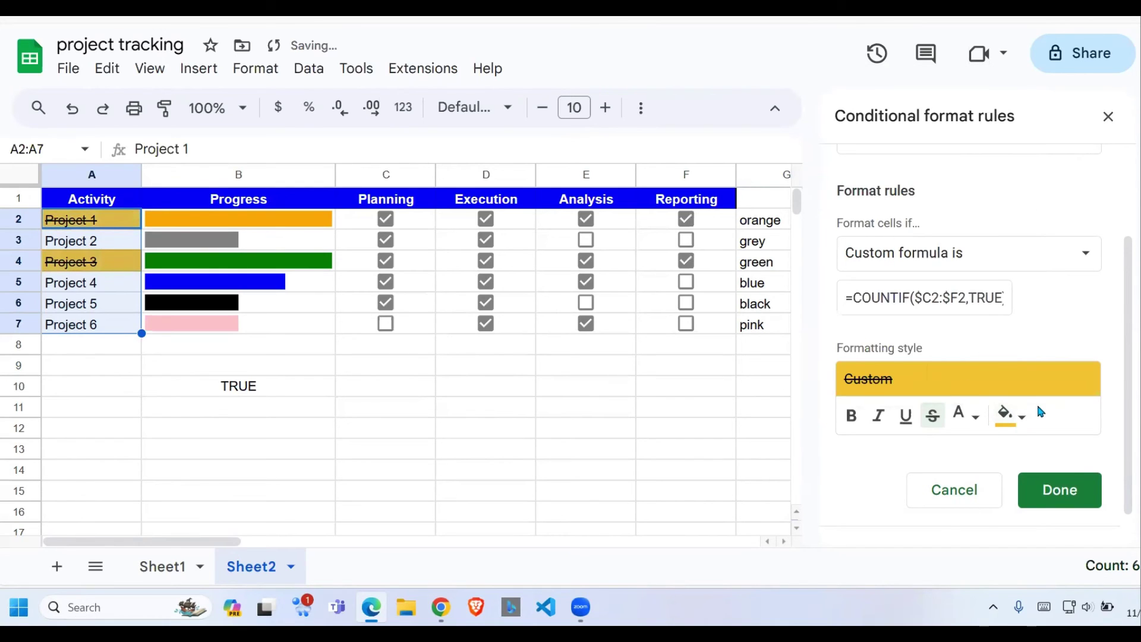
{"action": "left_click", "coordinate": [1017, 418]}
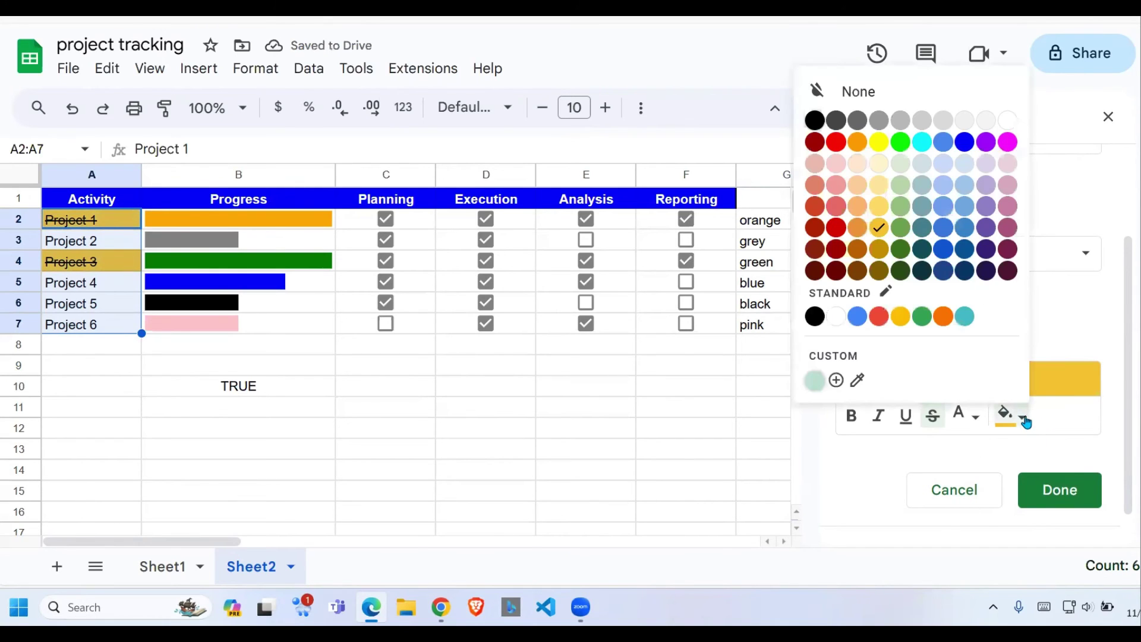
{"action": "left_click", "coordinate": [859, 188]}
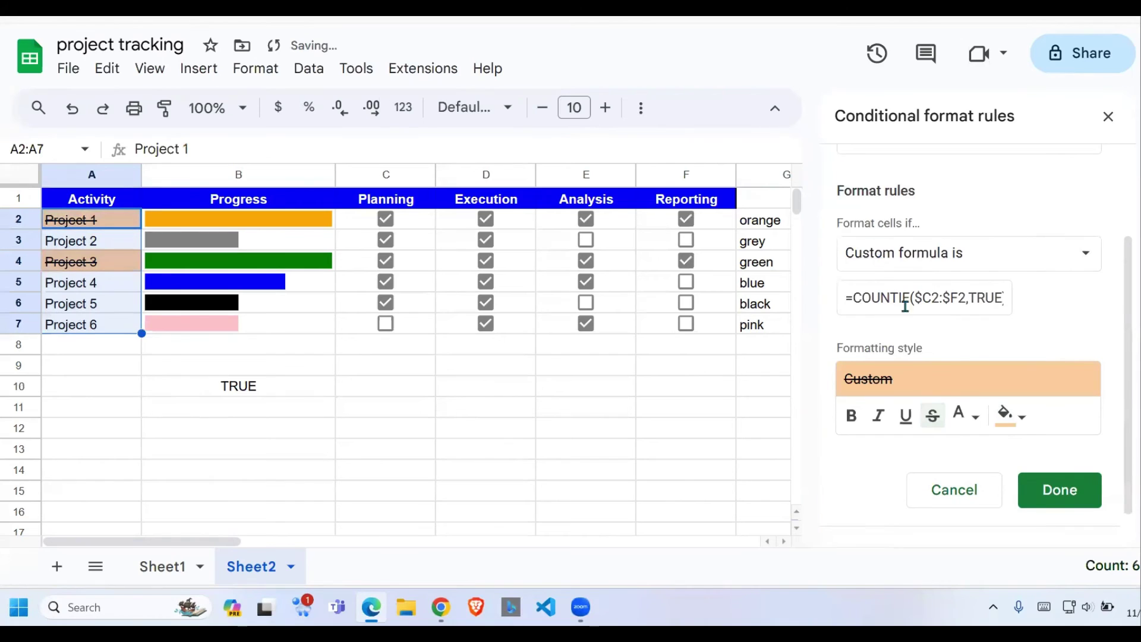
{"action": "left_click", "coordinate": [1021, 418]}
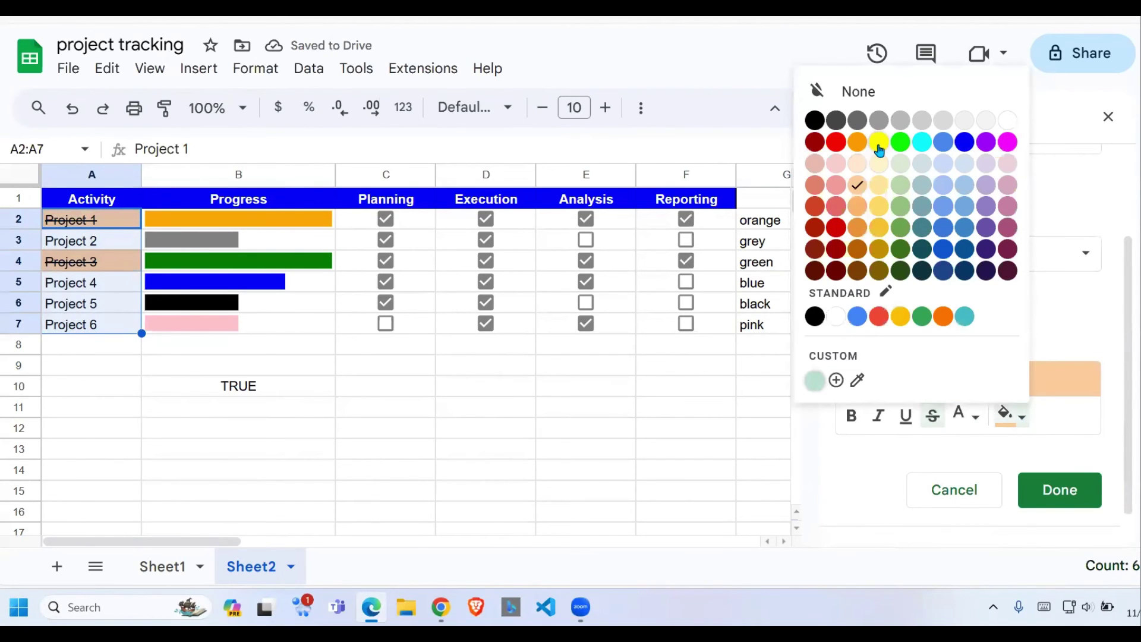
{"action": "left_click", "coordinate": [899, 146]}
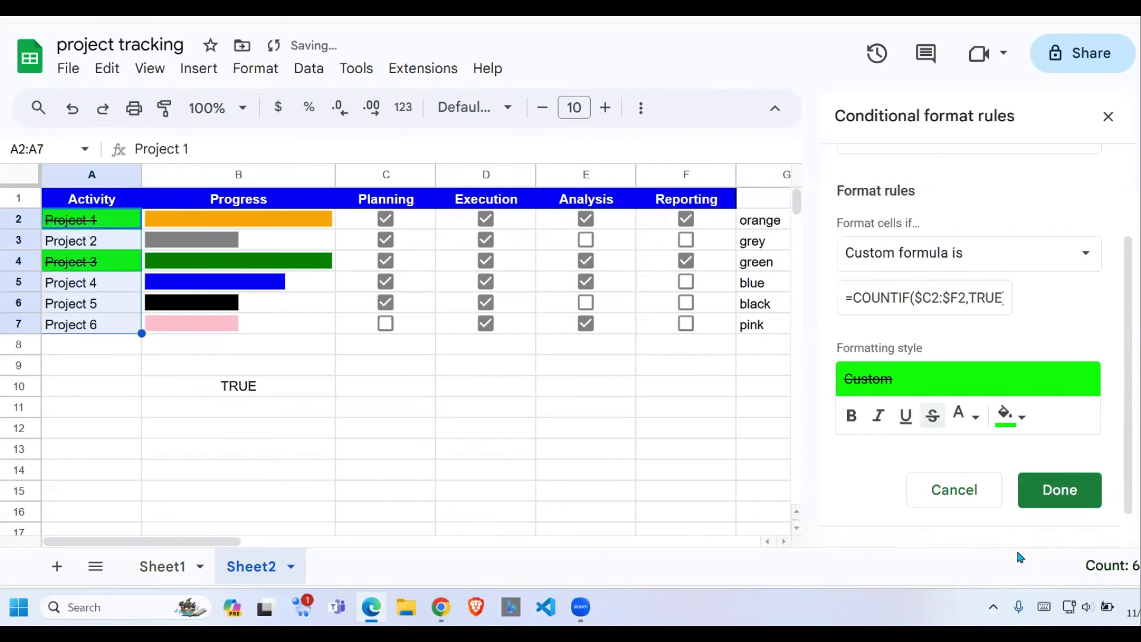
{"action": "left_click", "coordinate": [1077, 491]}
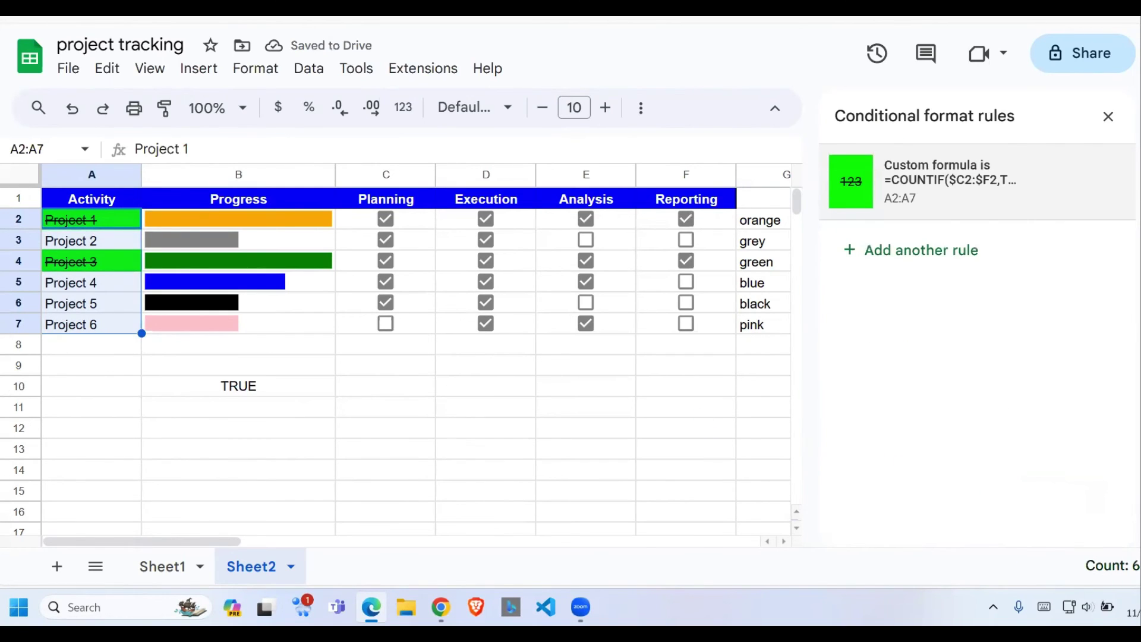
{"action": "left_click", "coordinate": [1108, 116]}
{"action": "left_click", "coordinate": [517, 363]}
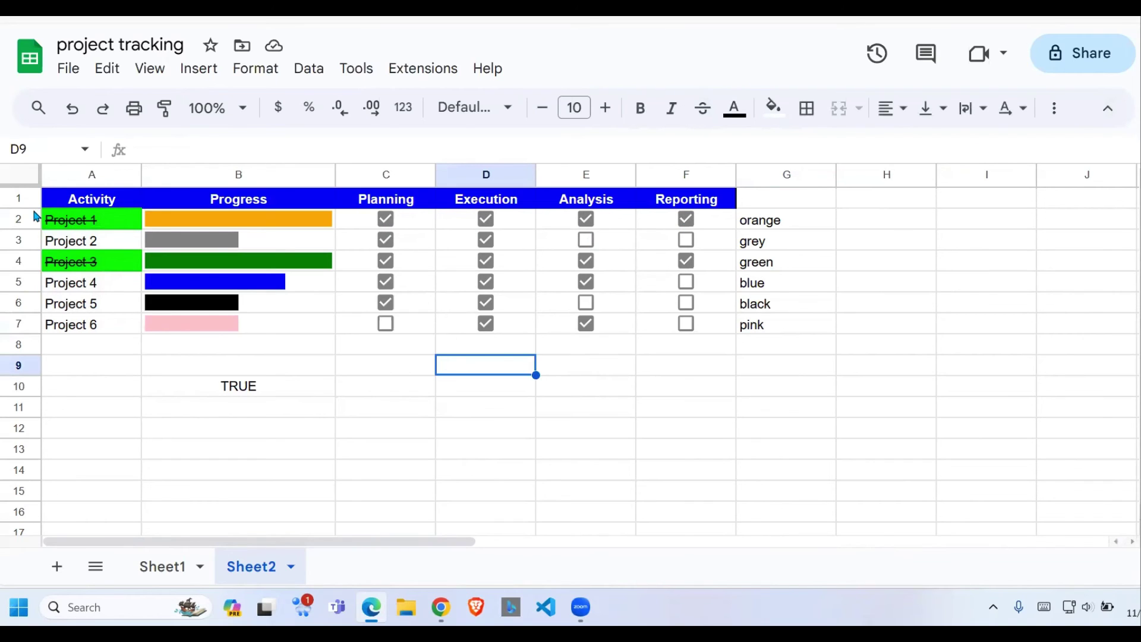
Toggle Project 2's Execution, Analysis and Reporting boxes, ending with all stages ticked.
{"action": "left_click", "coordinate": [585, 240]}
{"action": "left_click", "coordinate": [686, 240]}
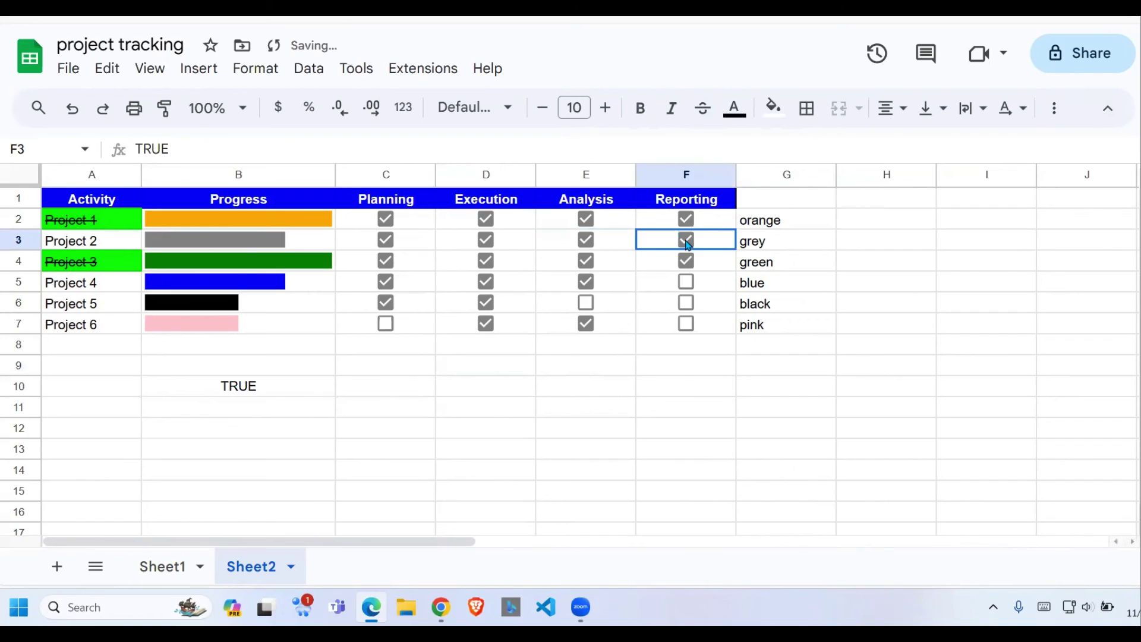
{"action": "left_click", "coordinate": [485, 240]}
{"action": "left_click", "coordinate": [582, 248]}
{"action": "left_click", "coordinate": [585, 241]}
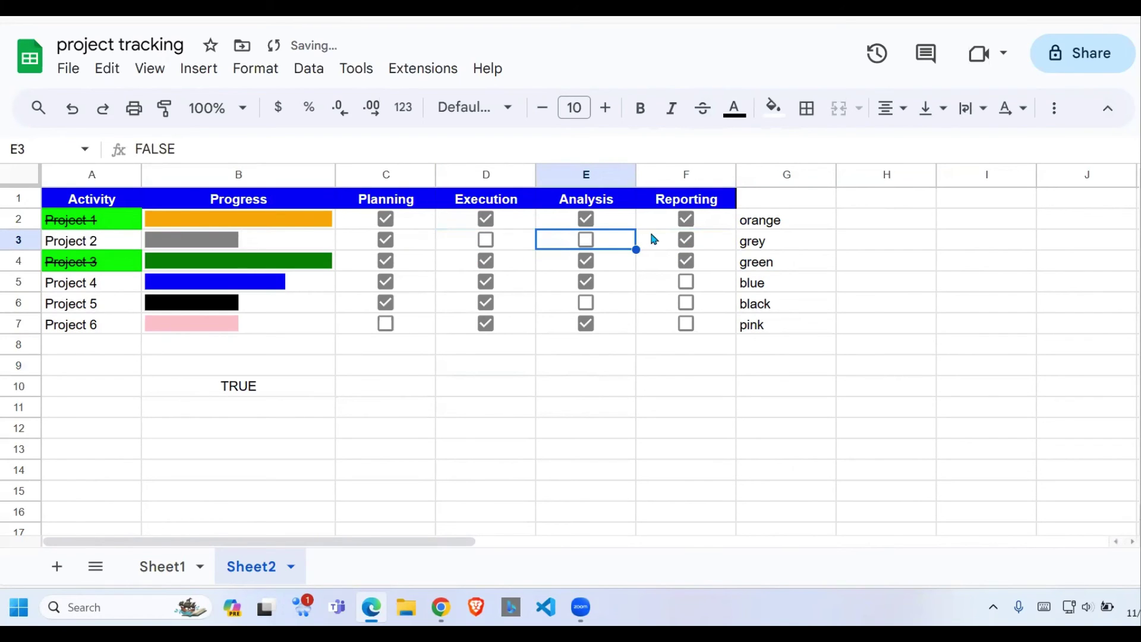
{"action": "left_click", "coordinate": [686, 240]}
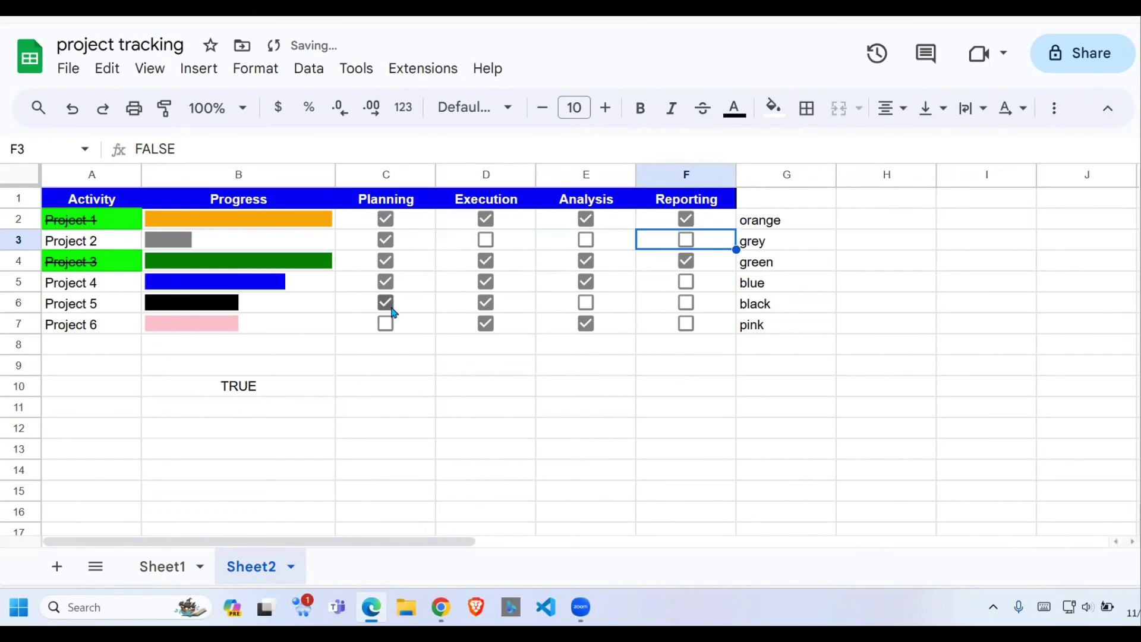
{"action": "left_click", "coordinate": [688, 241]}
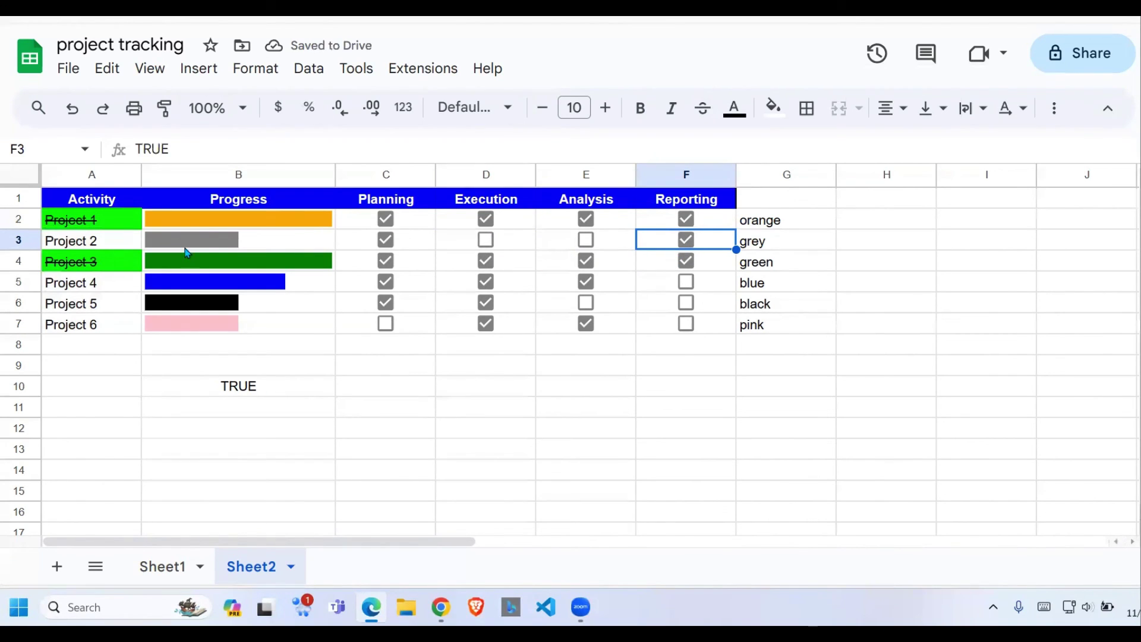
{"action": "left_click", "coordinate": [485, 240]}
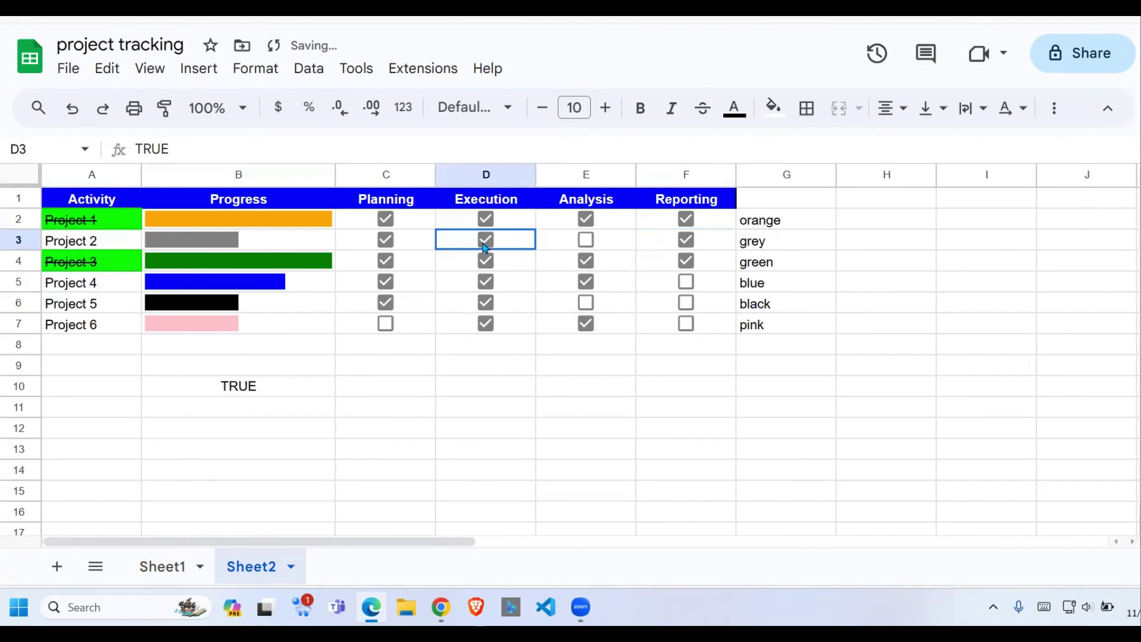
{"action": "left_click", "coordinate": [587, 240]}
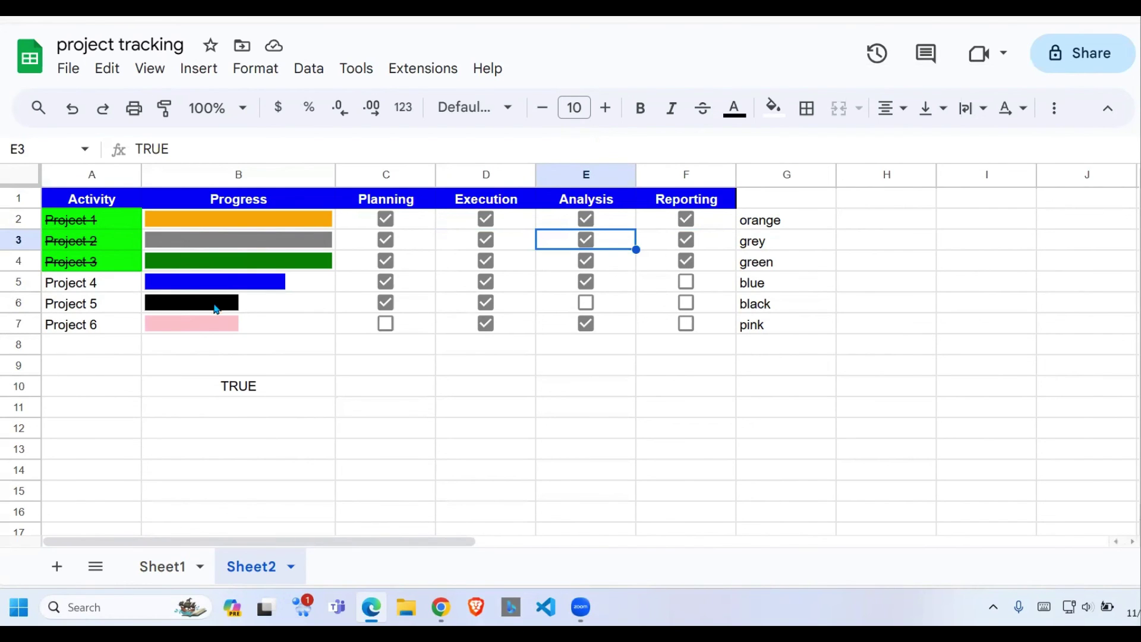
Create a filter on header row A1:F1 and show only green-filled projects in column A.
{"action": "left_click_drag", "start_coordinate": [86, 205], "coordinate": [672, 202]}
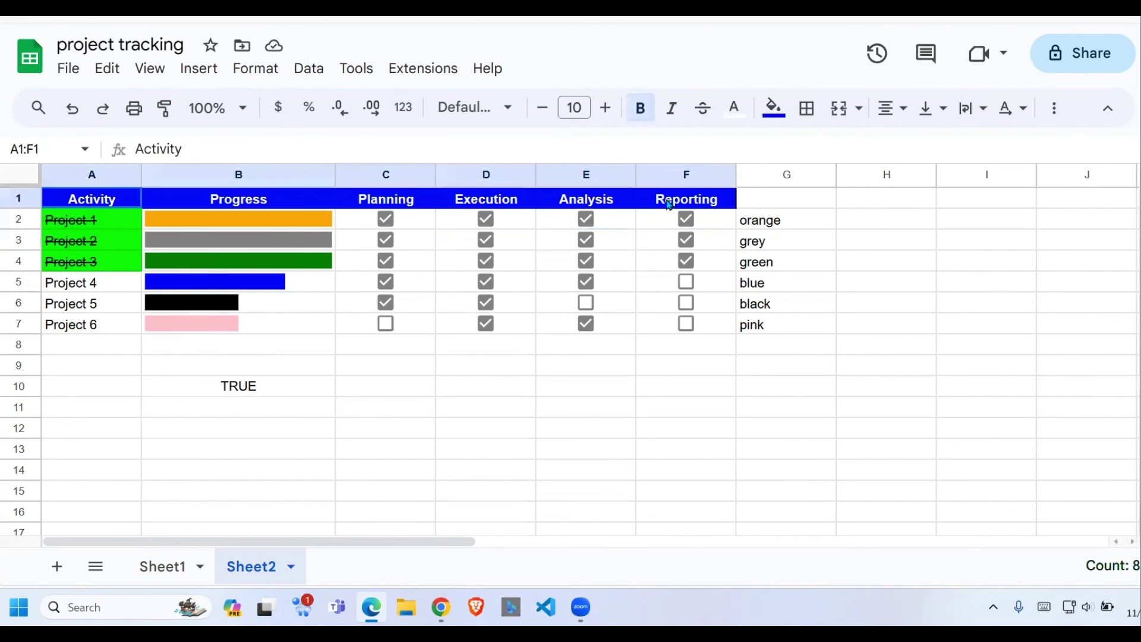
{"action": "left_click", "coordinate": [311, 75]}
{"action": "left_click", "coordinate": [392, 182]}
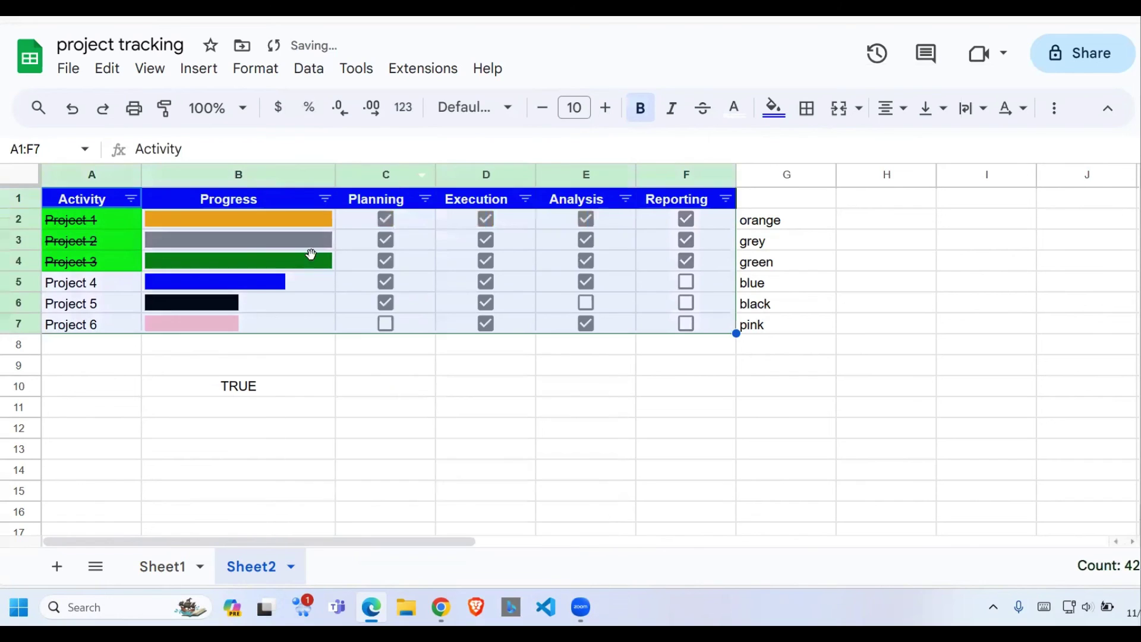
{"action": "left_click", "coordinate": [255, 284]}
{"action": "left_click", "coordinate": [130, 200]}
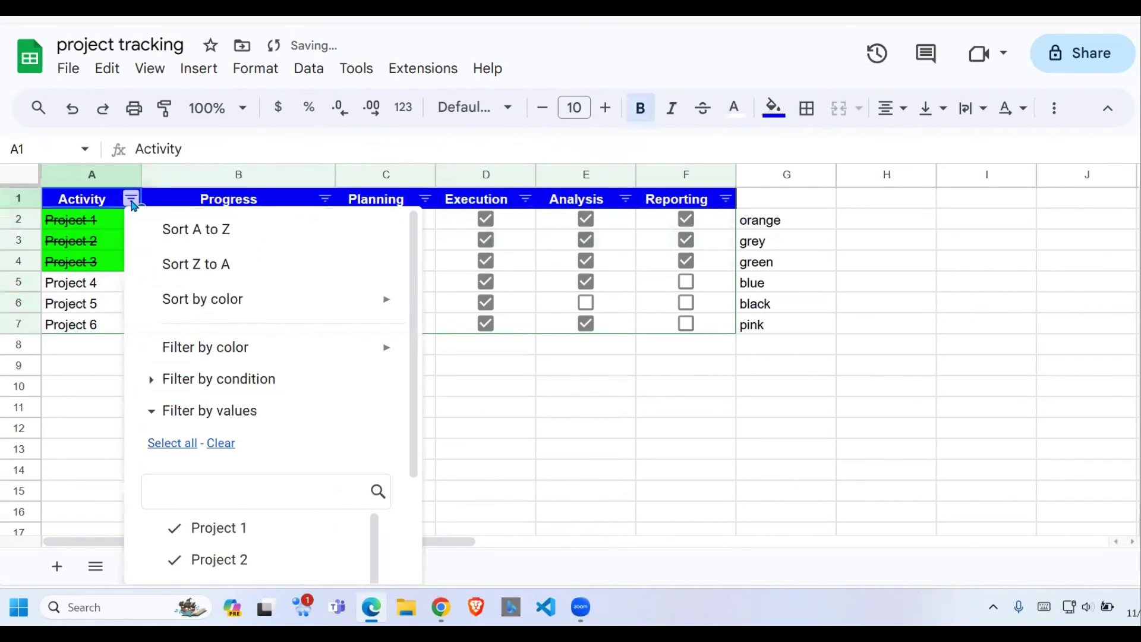
{"action": "mouse_move", "coordinate": [232, 356]}
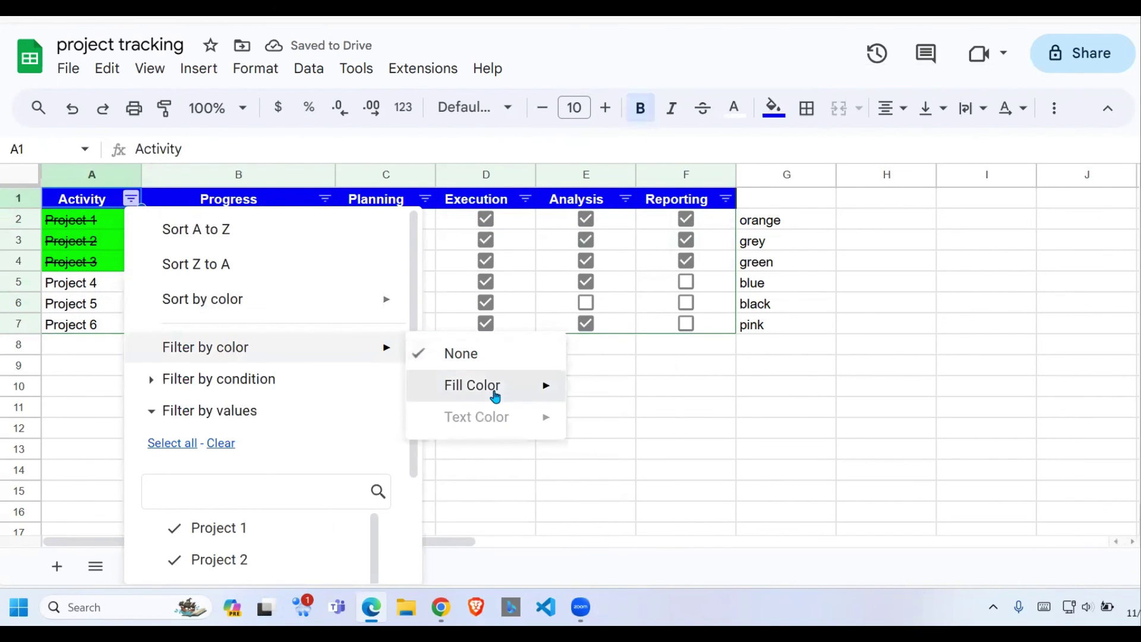
{"action": "mouse_move", "coordinate": [495, 397]}
{"action": "left_click", "coordinate": [635, 395]}
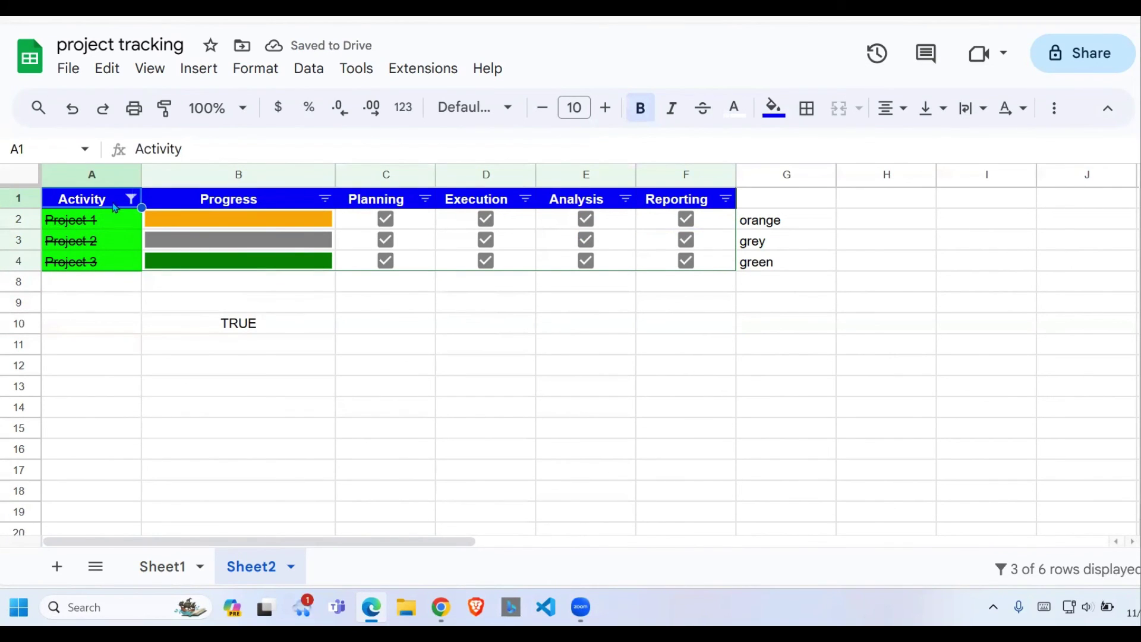
Filter column A to white-filled projects, then clear the colour filter to show all six.
{"action": "left_click", "coordinate": [131, 198]}
{"action": "mouse_move", "coordinate": [249, 352]}
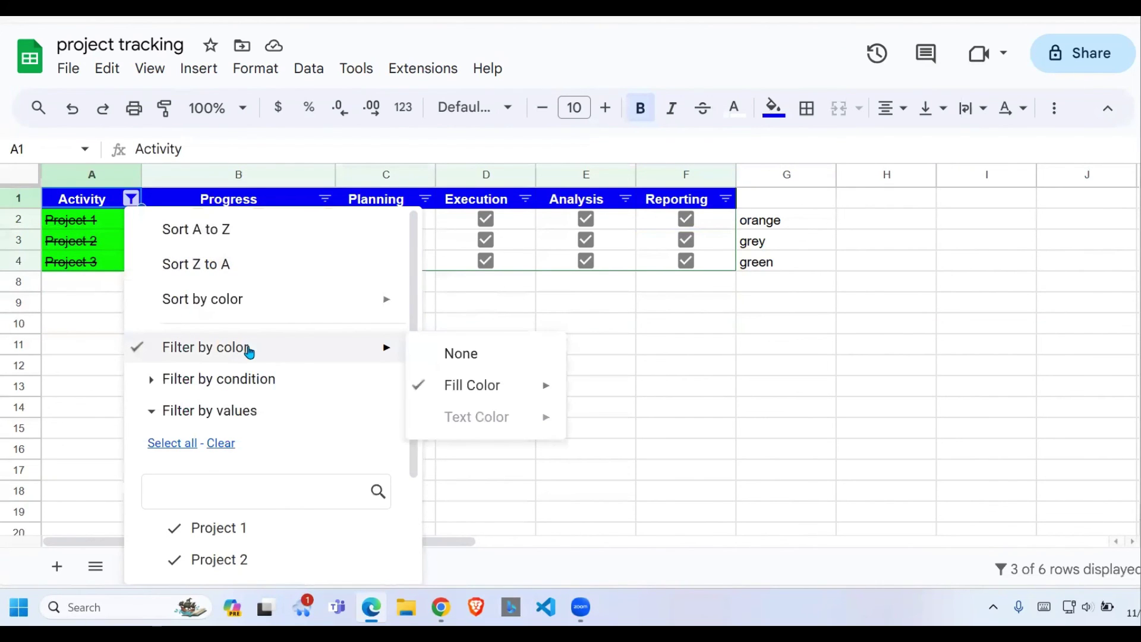
{"action": "mouse_move", "coordinate": [499, 396]}
{"action": "left_click", "coordinate": [651, 434]}
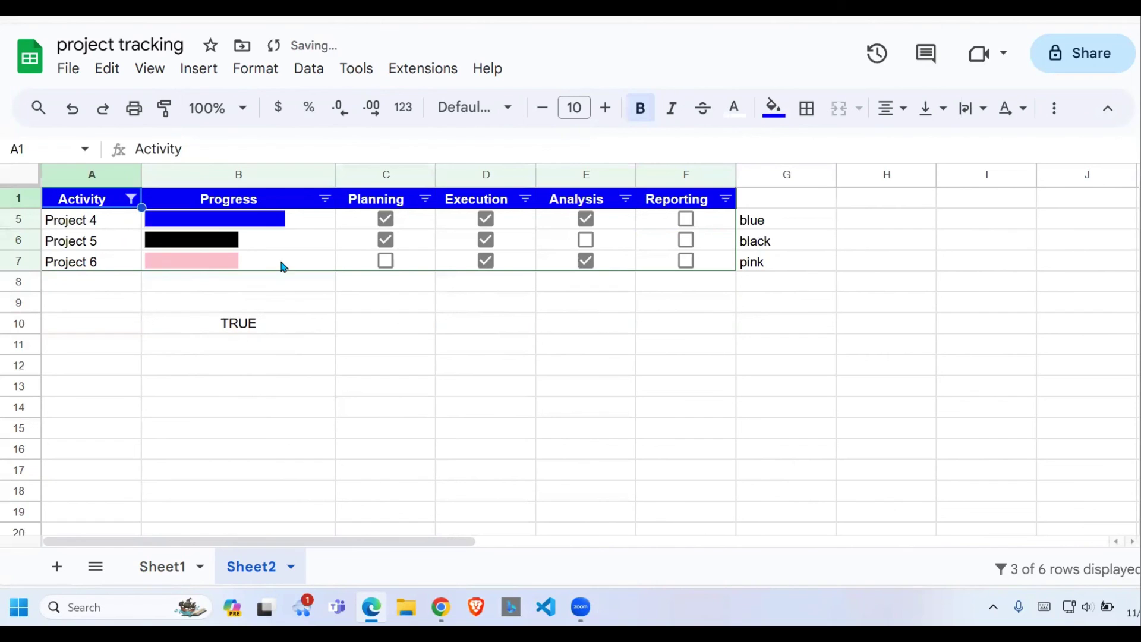
{"action": "left_click", "coordinate": [126, 206]}
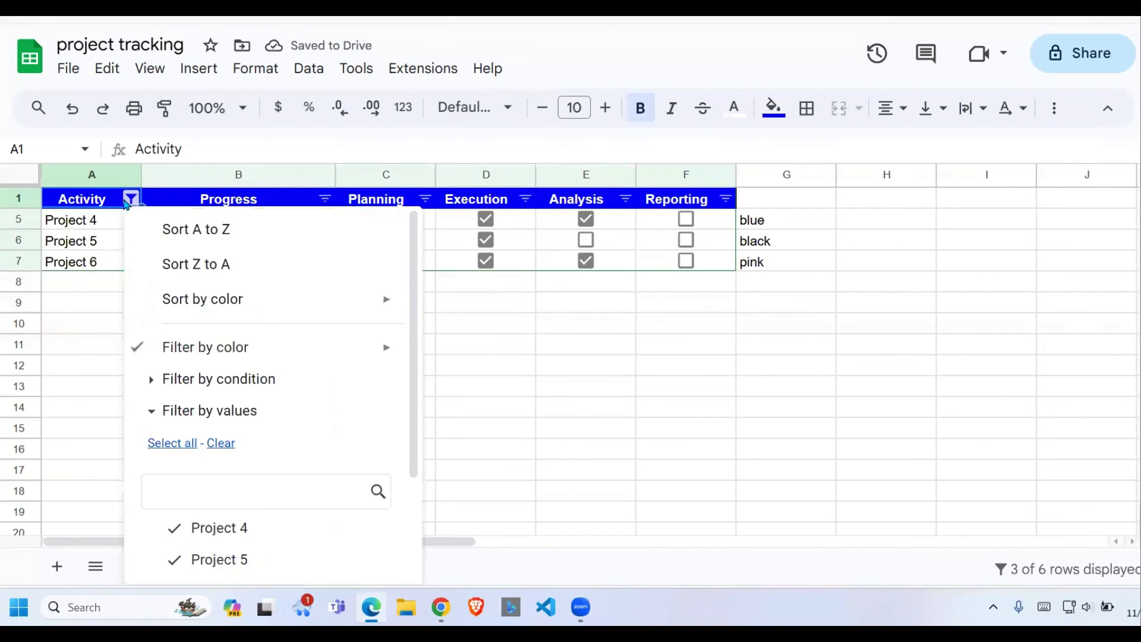
{"action": "mouse_move", "coordinate": [244, 350]}
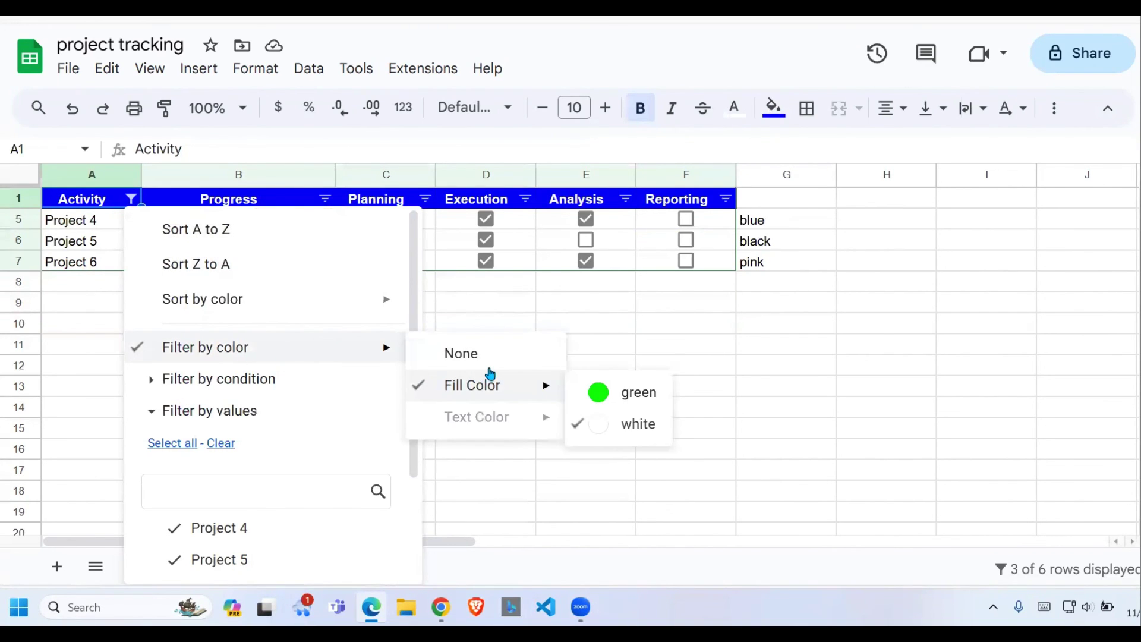
{"action": "left_click", "coordinate": [472, 353]}
{"action": "left_click", "coordinate": [345, 386]}
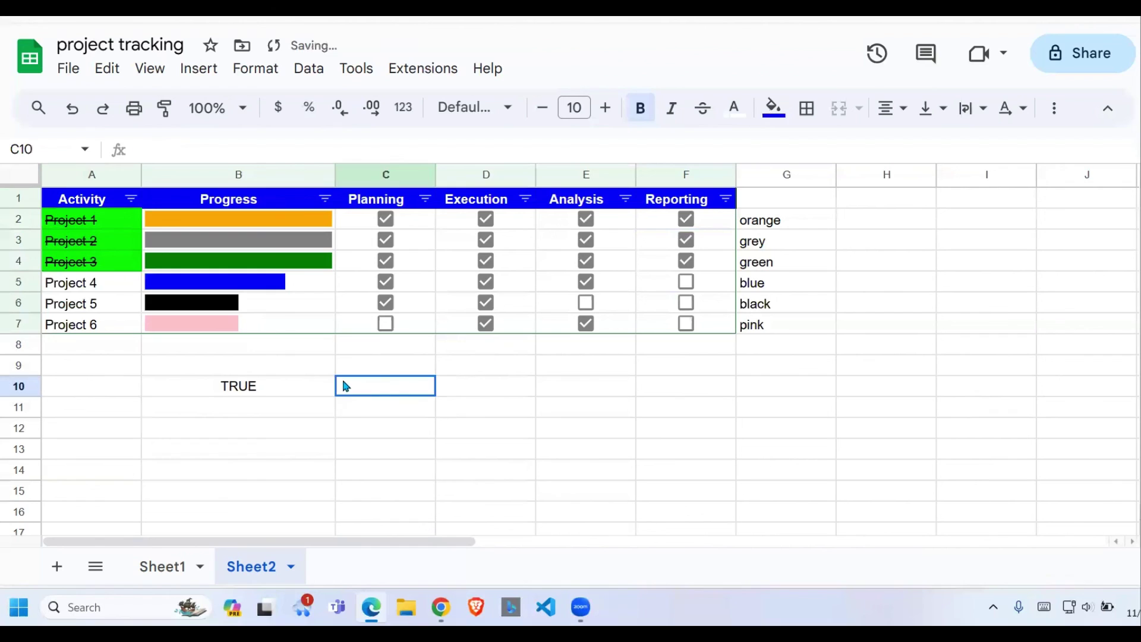
{"action": "left_click", "coordinate": [391, 409]}
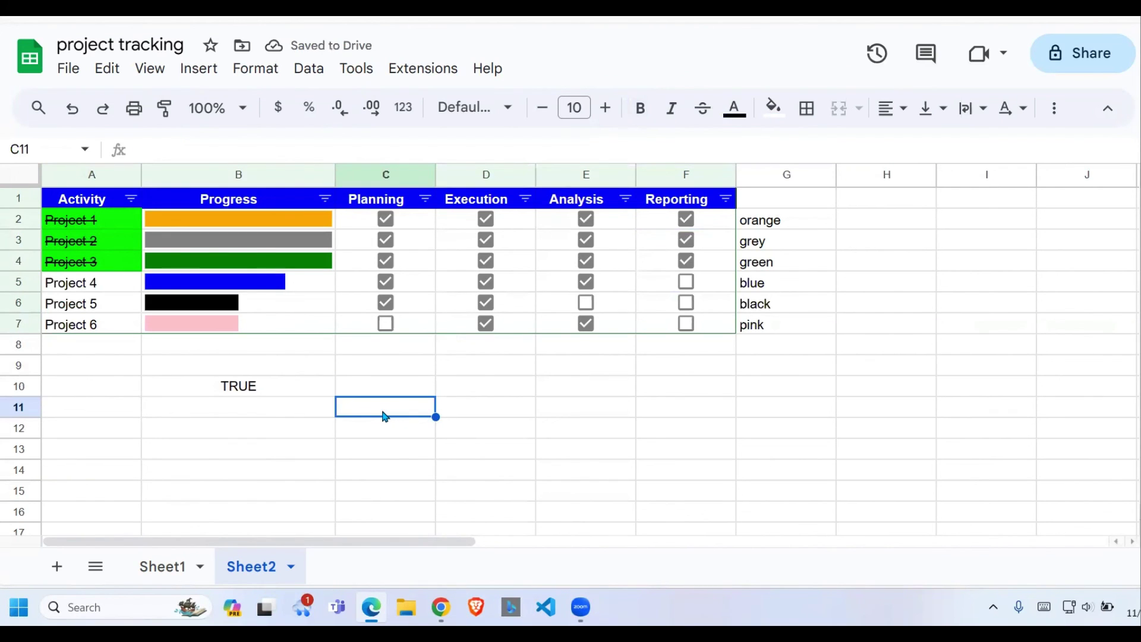